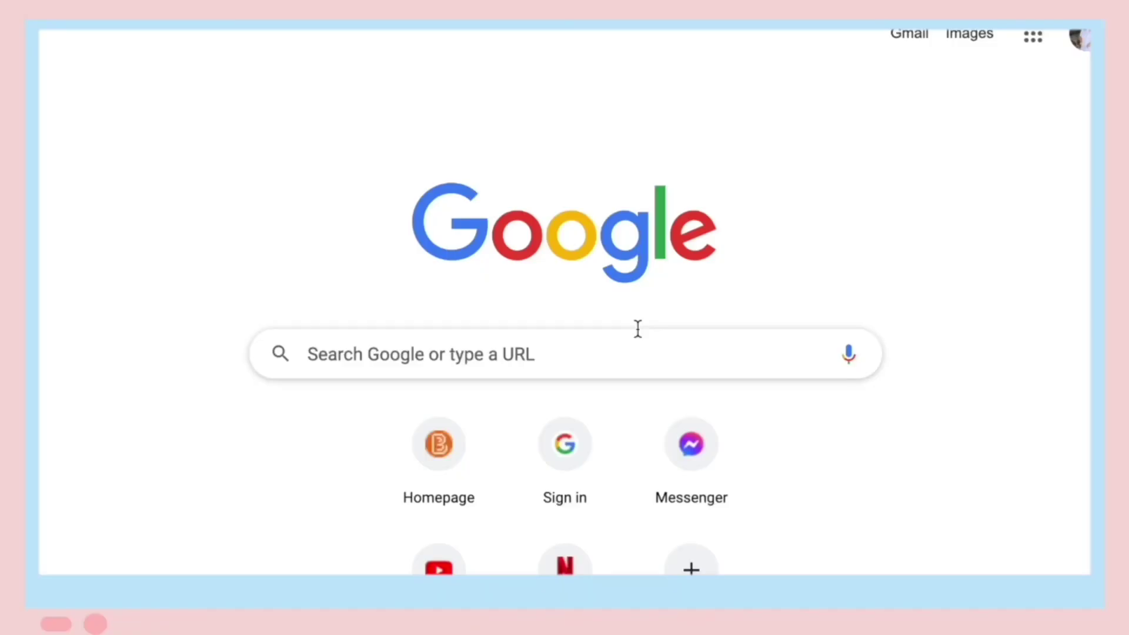
- Search Google for Color Hunt, open colorhunt.co and look at the saved pink palette
{"action": "left_click", "coordinate": [637, 327]}
{"action": "type", "text": "colorhunt"}
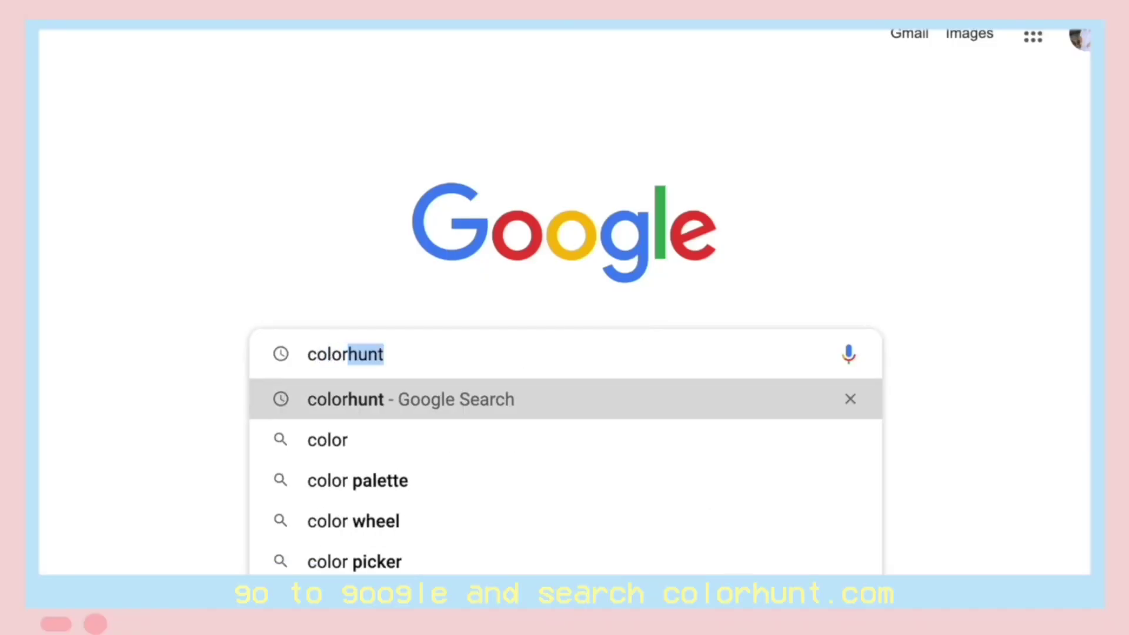
{"action": "key", "text": "Return"}
{"action": "left_click", "coordinate": [324, 218]}
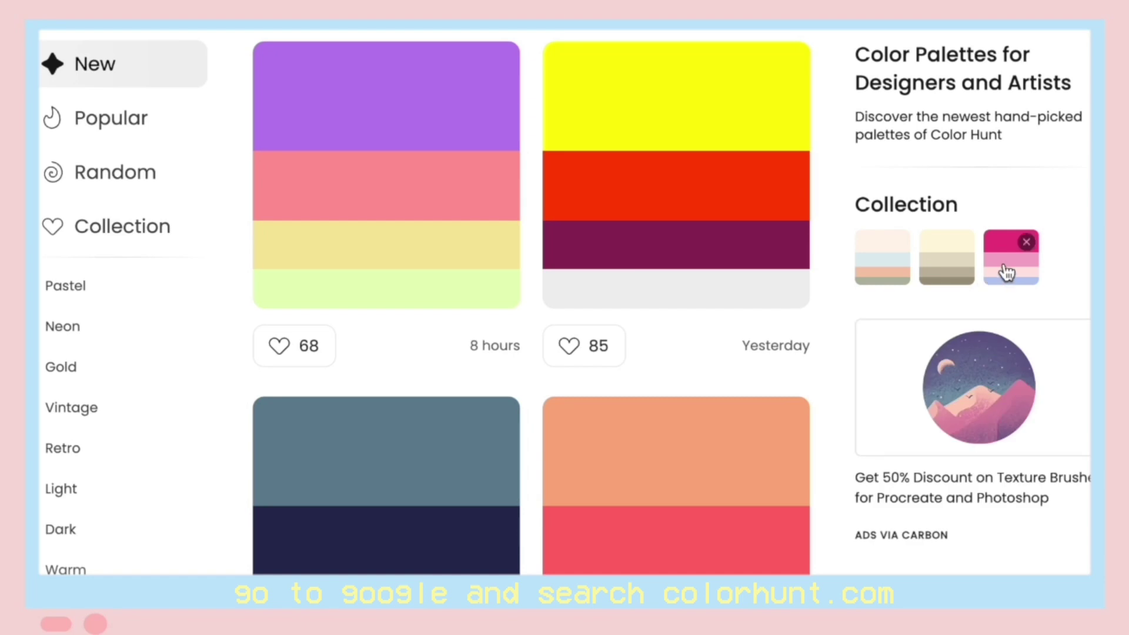
{"action": "left_click", "coordinate": [1002, 272]}
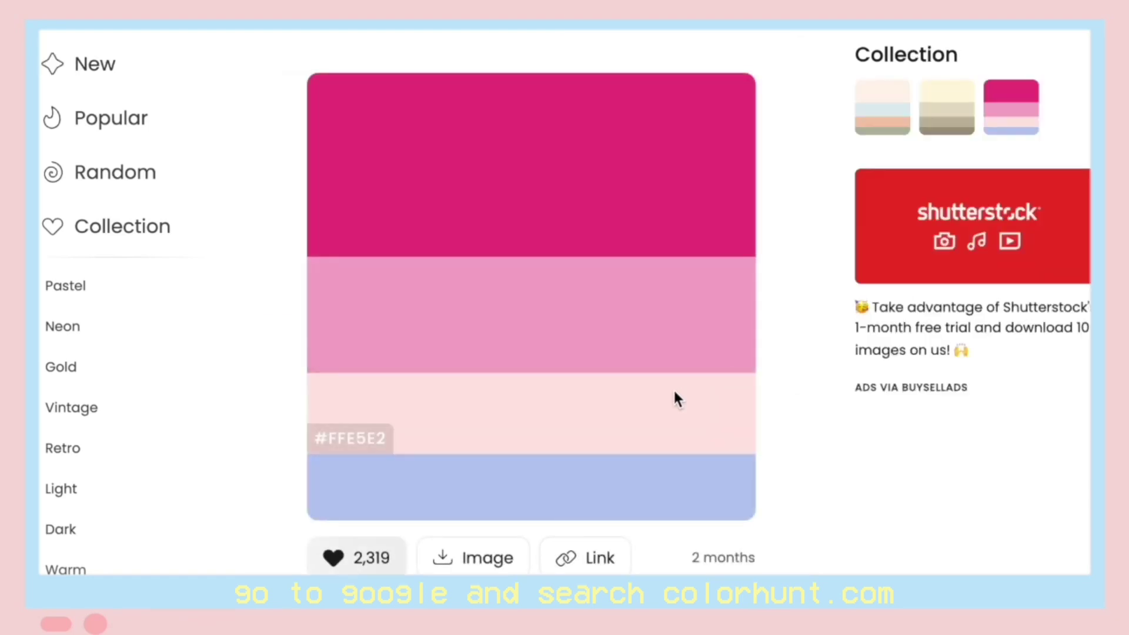
{"action": "key", "text": "alt+Left"}
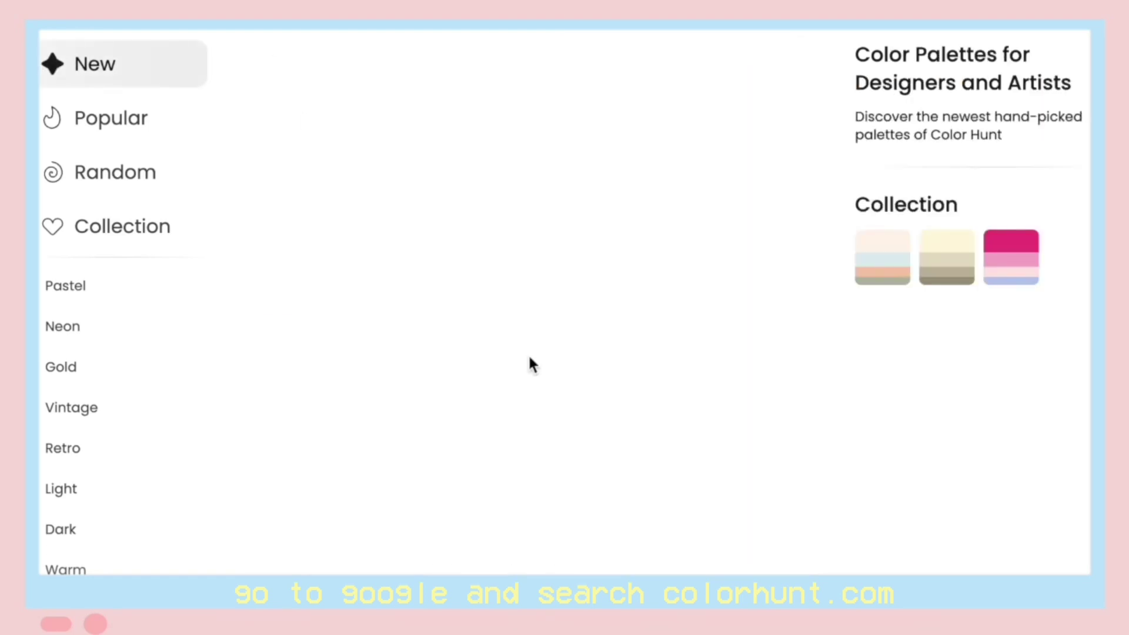
- Heart the pink-cream-brown and mint-white-lilac palettes while scrolling the New feed
{"action": "scroll", "coordinate": [556, 524], "scroll_direction": "down", "scroll_amount": 20}
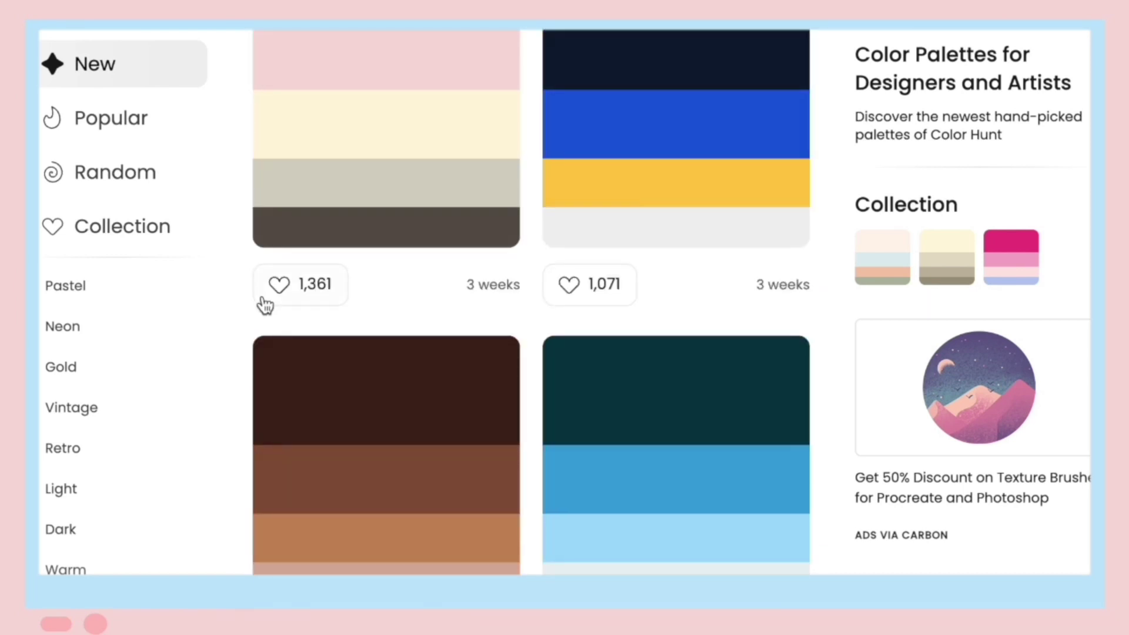
{"action": "left_click", "coordinate": [263, 300]}
{"action": "scroll", "coordinate": [589, 477], "scroll_direction": "down", "scroll_amount": 12}
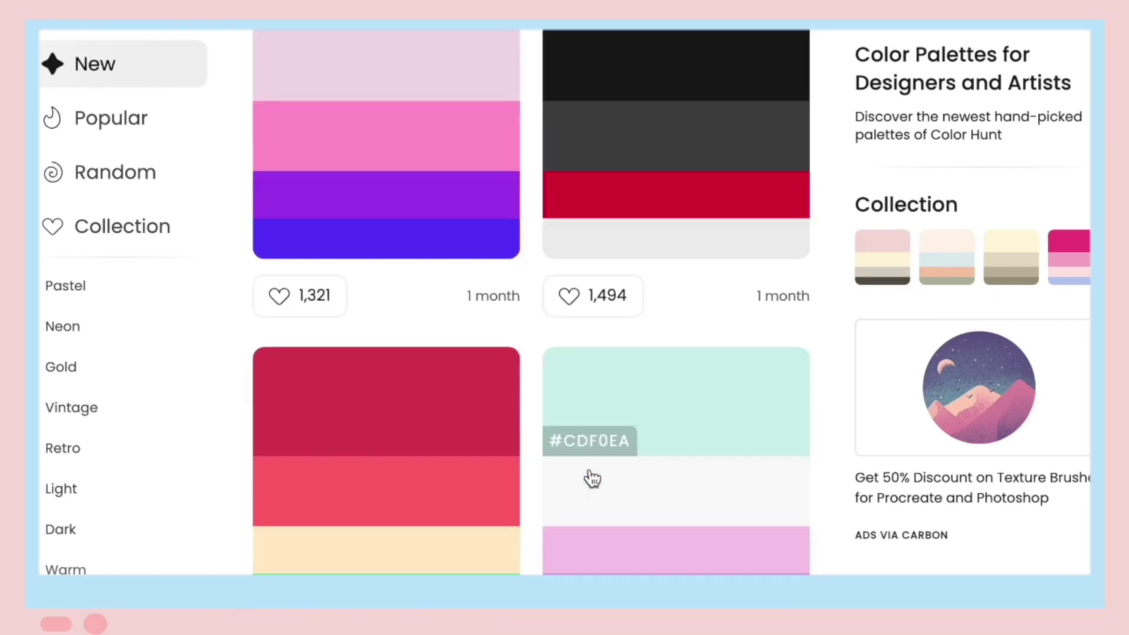
{"action": "left_click", "coordinate": [623, 550]}
{"action": "scroll", "coordinate": [625, 553], "scroll_direction": "down", "scroll_amount": 20}
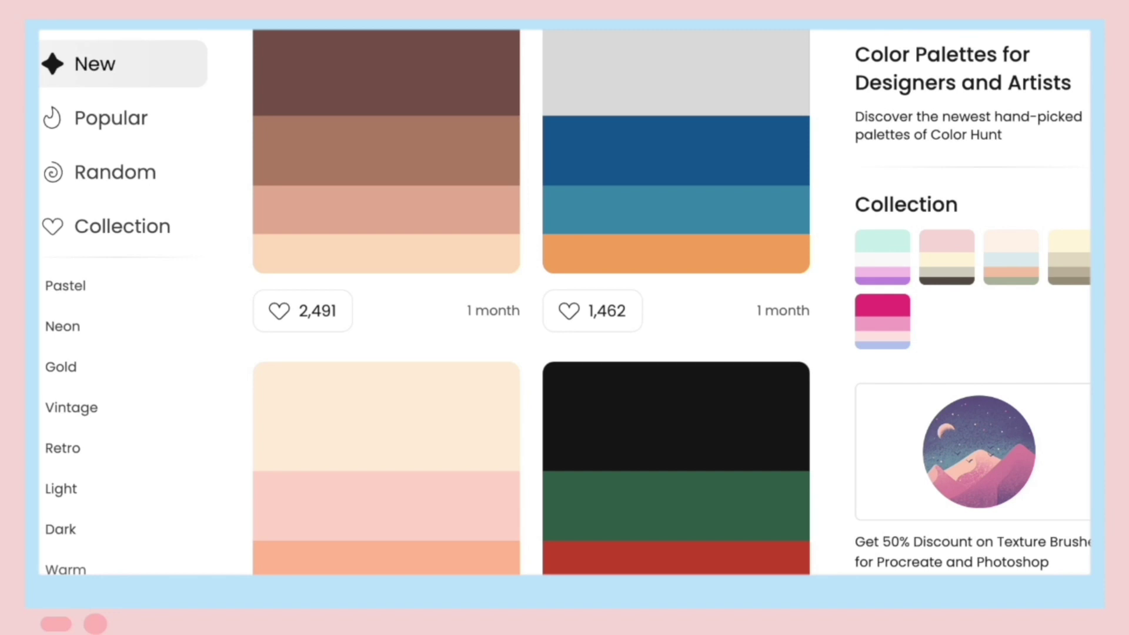
{"action": "scroll", "coordinate": [533, 302], "scroll_direction": "down", "scroll_amount": 20}
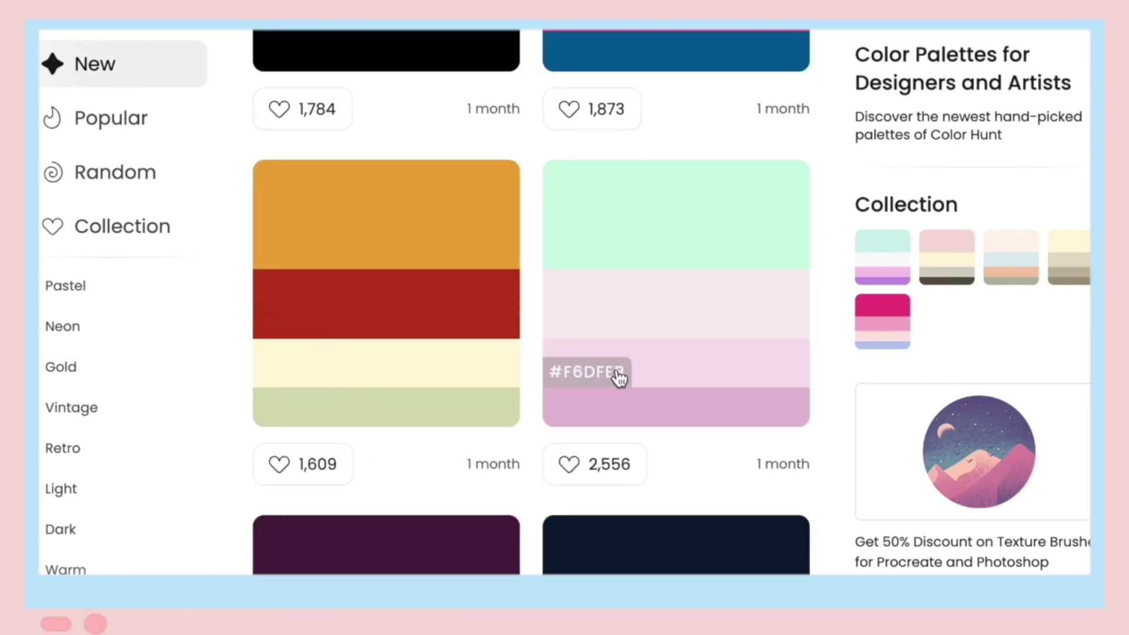
{"action": "scroll", "coordinate": [605, 373], "scroll_direction": "down", "scroll_amount": 10}
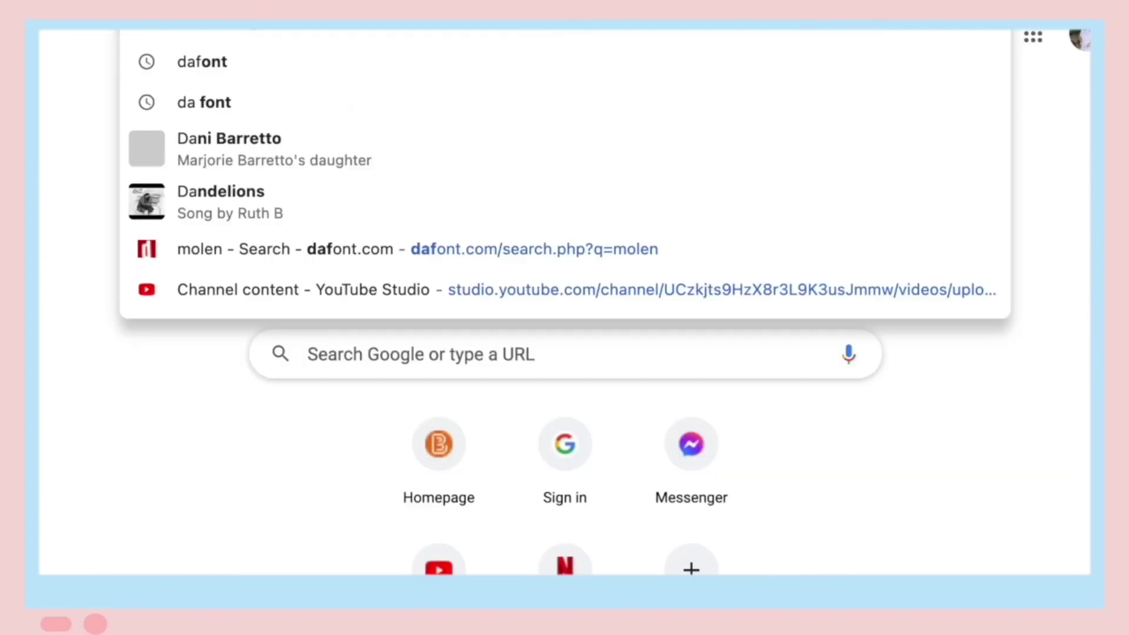
- Search DaFont for the Winkle font, correcting the mistyped 'wink;e', and browse the results
{"action": "type", "text": "fo"}
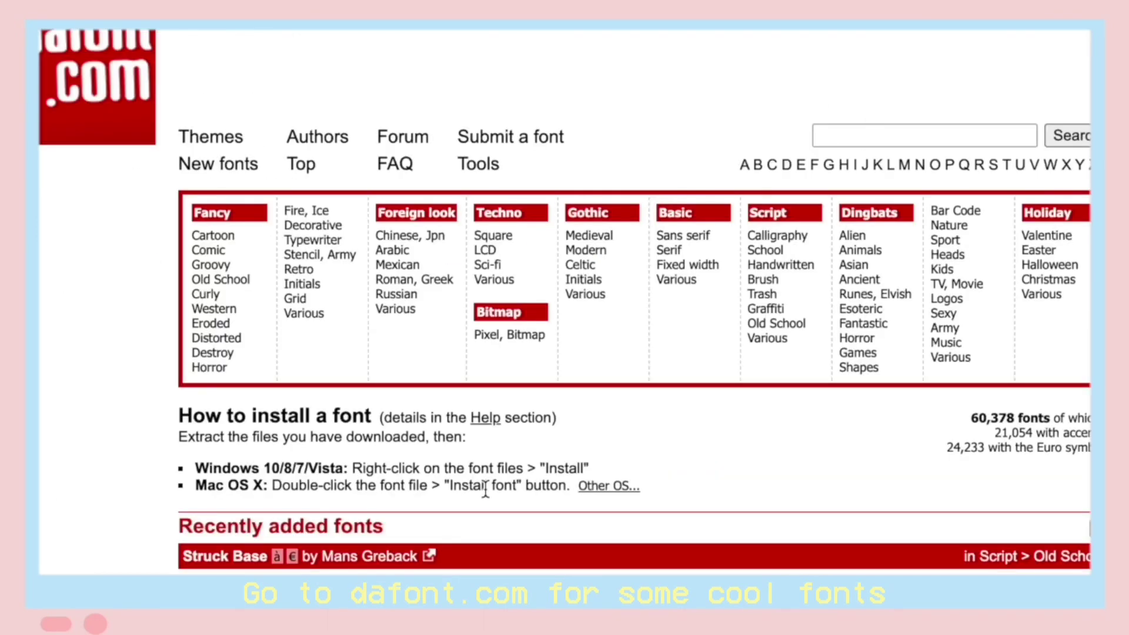
{"action": "scroll", "coordinate": [485, 489], "scroll_direction": "down", "scroll_amount": 4}
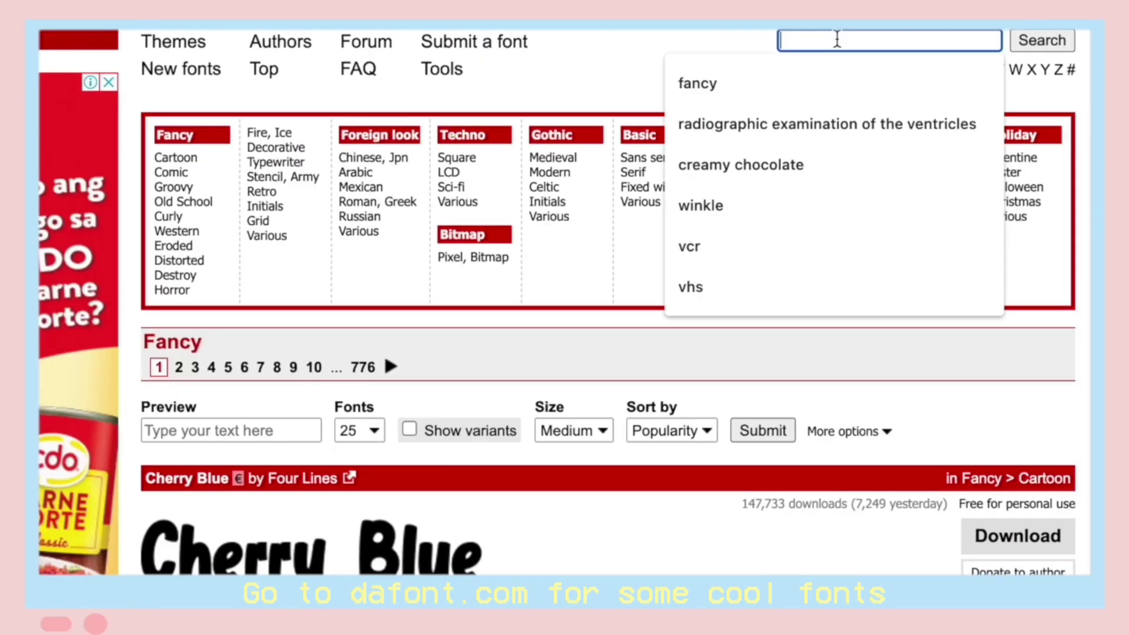
{"action": "type", "text": "wink;e"}
{"action": "key", "text": "Return"}
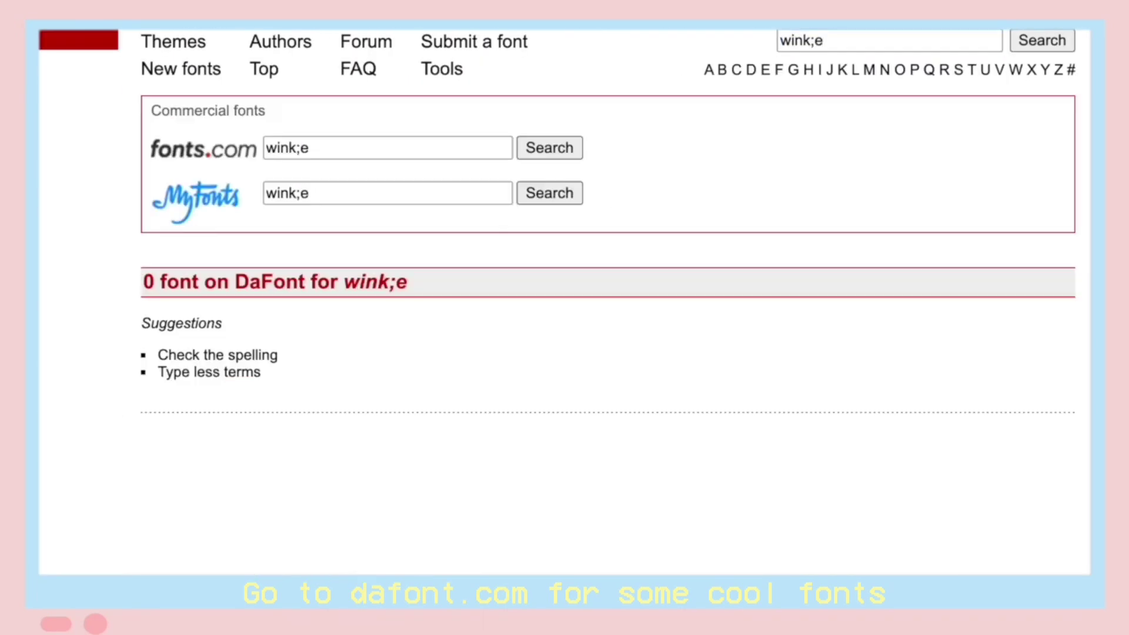
{"action": "key", "text": "BackSpace"}
{"action": "key", "text": "BackSpace"}
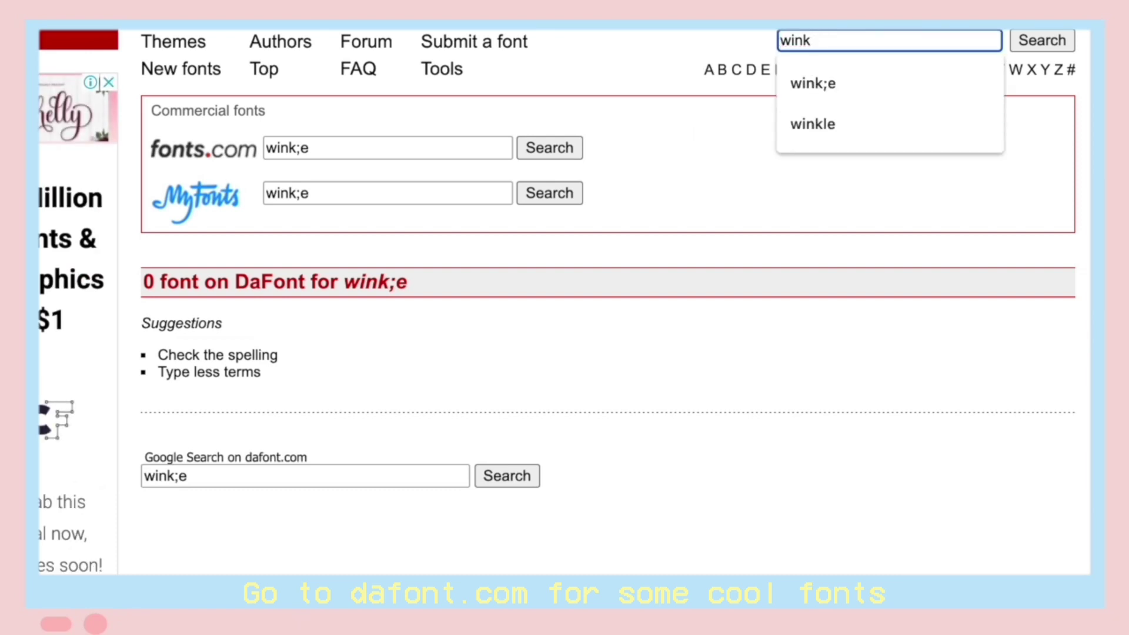
{"action": "type", "text": "le"}
{"action": "key", "text": "Return"}
{"action": "scroll", "coordinate": [452, 525], "scroll_direction": "down", "scroll_amount": 3}
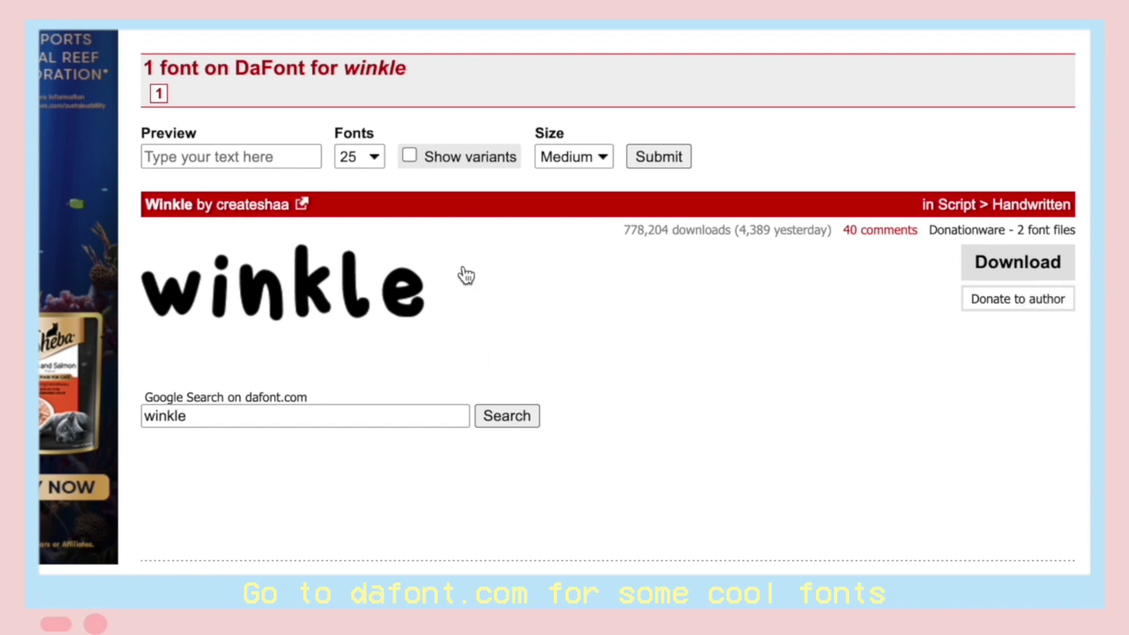
{"action": "scroll", "coordinate": [668, 337], "scroll_direction": "up", "scroll_amount": 3}
{"action": "scroll", "coordinate": [668, 336], "scroll_direction": "down", "scroll_amount": 1}
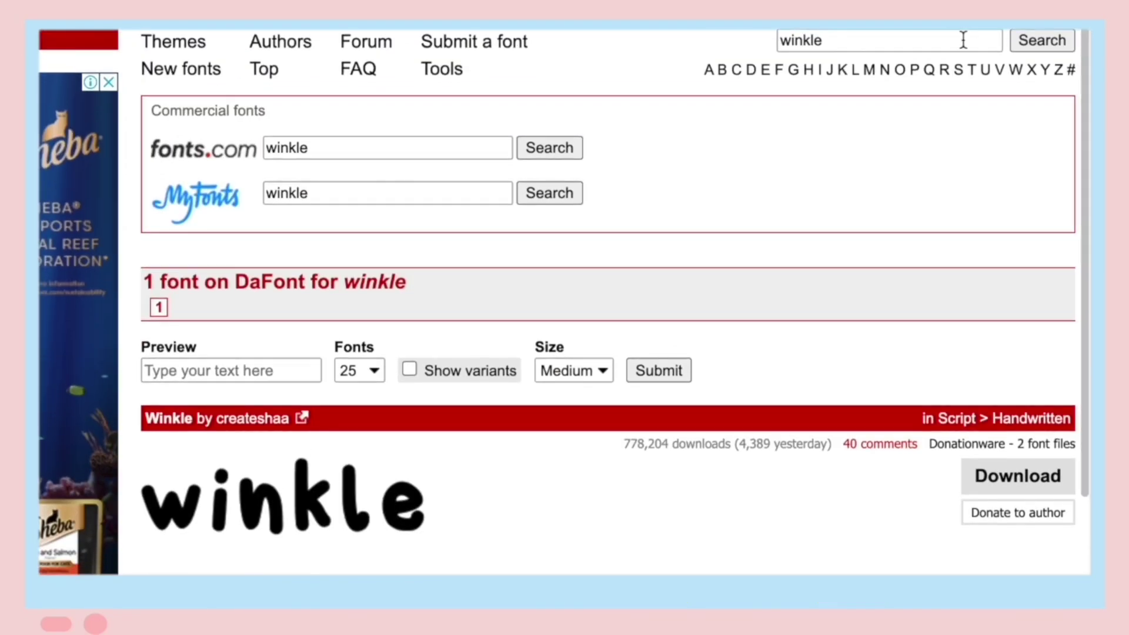
- Search DaFont for the DK Jambo font
{"action": "left_click", "coordinate": [965, 39]}
{"action": "key", "text": "BackSpace"}
{"action": "key", "text": "BackSpace"}
{"action": "key", "text": "BackSpace"}
{"action": "key", "text": "BackSpace"}
{"action": "key", "text": "BackSpace"}
- Search DaFont for the Handwrittening font
{"action": "key", "text": "BackSpace"}
{"action": "type", "text": "dk jambo"}
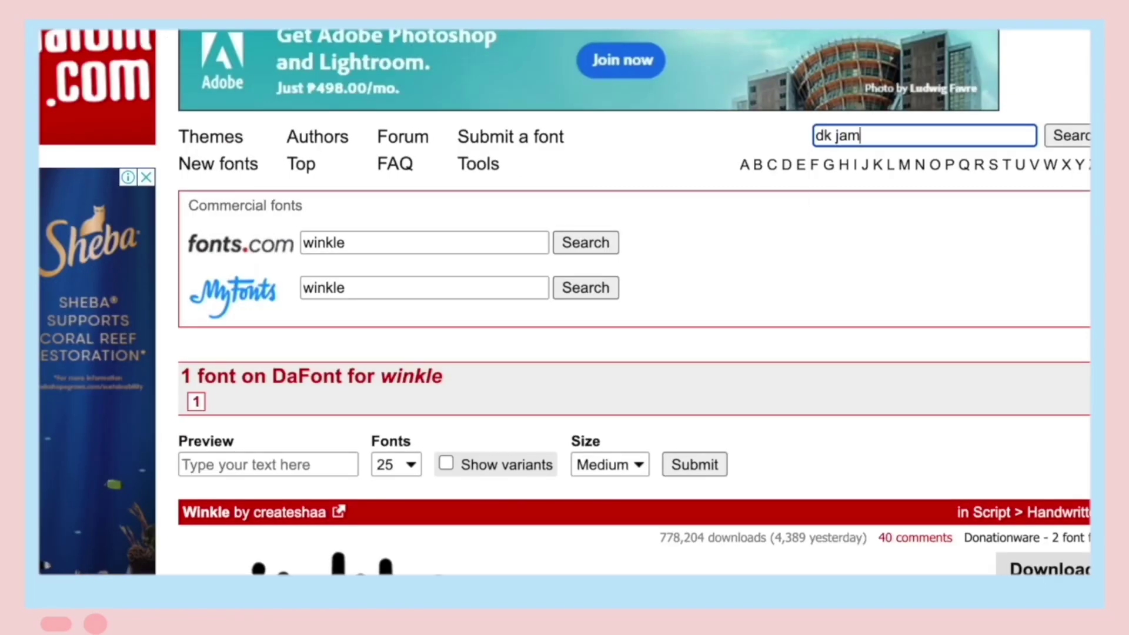
{"action": "key", "text": "Return"}
- Search DaFont for Love Craft and download it
{"action": "key", "text": "BackSpace"}
{"action": "key", "text": "BackSpace"}
{"action": "key", "text": "BackSpace"}
{"action": "key", "text": "BackSpace"}
{"action": "key", "text": "BackSpace"}
{"action": "key", "text": "BackSpace"}
{"action": "key", "text": "BackSpace"}
{"action": "key", "text": "BackSpace"}
{"action": "type", "text": "handwrittening"}
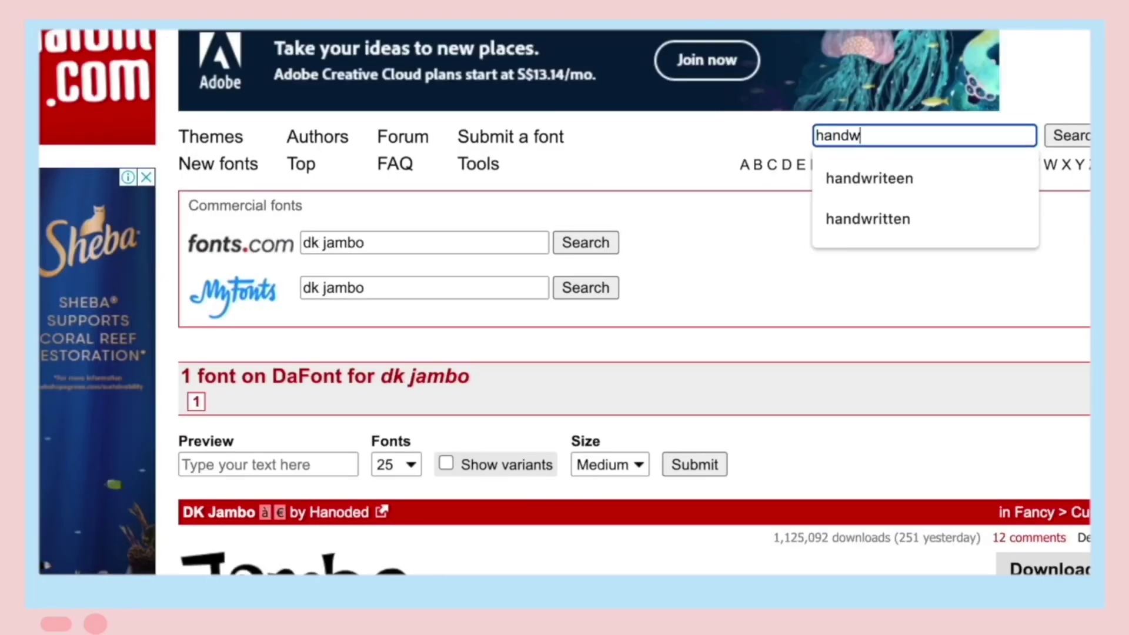
{"action": "key", "text": "Return"}
{"action": "scroll", "coordinate": [868, 151], "scroll_direction": "up", "scroll_amount": 2}
{"action": "key", "text": "BackSpace"}
{"action": "key", "text": "BackSpace"}
{"action": "key", "text": "BackSpace"}
{"action": "key", "text": "BackSpace"}
{"action": "key", "text": "BackSpace"}
{"action": "key", "text": "BackSpace"}
{"action": "key", "text": "BackSpace"}
{"action": "key", "text": "BackSpace"}
{"action": "key", "text": "BackSpace"}
{"action": "key", "text": "BackSpace"}
{"action": "key", "text": "BackSpace"}
{"action": "key", "text": "BackSpace"}
{"action": "key", "text": "BackSpace"}
{"action": "key", "text": "BackSpace"}
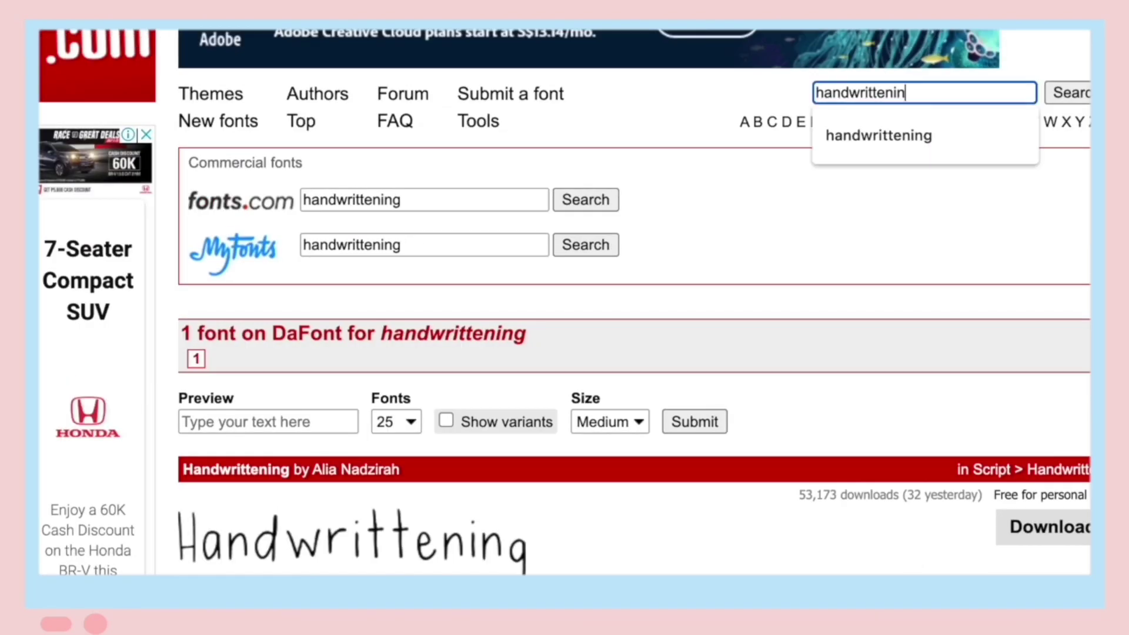
{"action": "type", "text": "love craft"}
{"action": "key", "text": "Return"}
{"action": "scroll", "coordinate": [1075, 400], "scroll_direction": "down", "scroll_amount": 3}
{"action": "left_click", "coordinate": [1075, 400]}
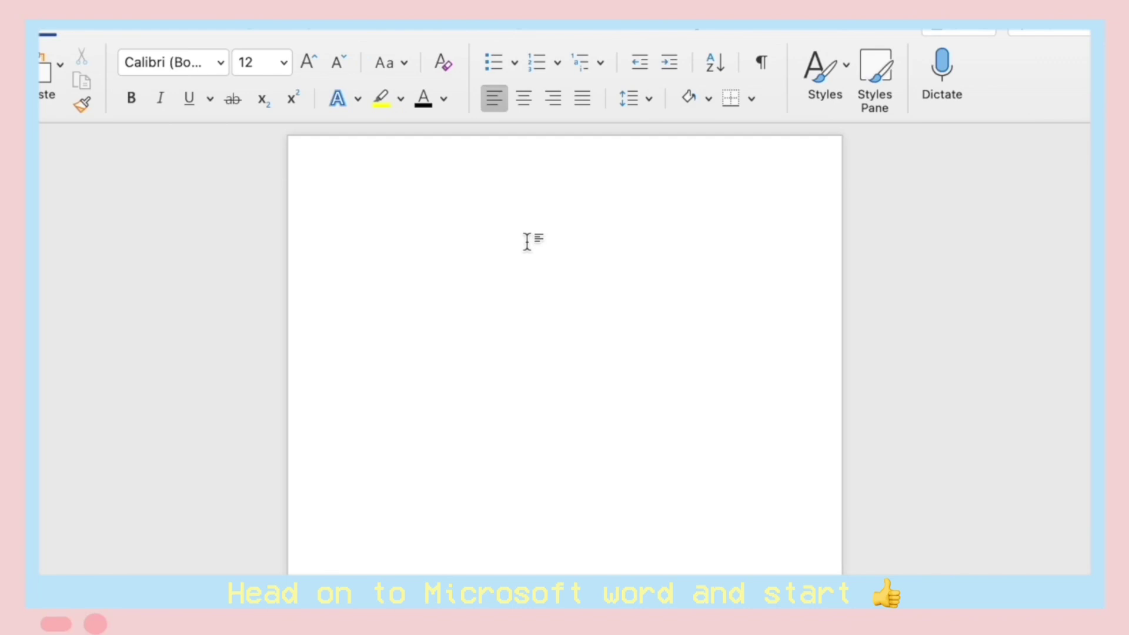
- Set the Word page size to A4, leaving the margin presets unchanged
{"action": "left_click", "coordinate": [303, 30]}
{"action": "left_click", "coordinate": [172, 67]}
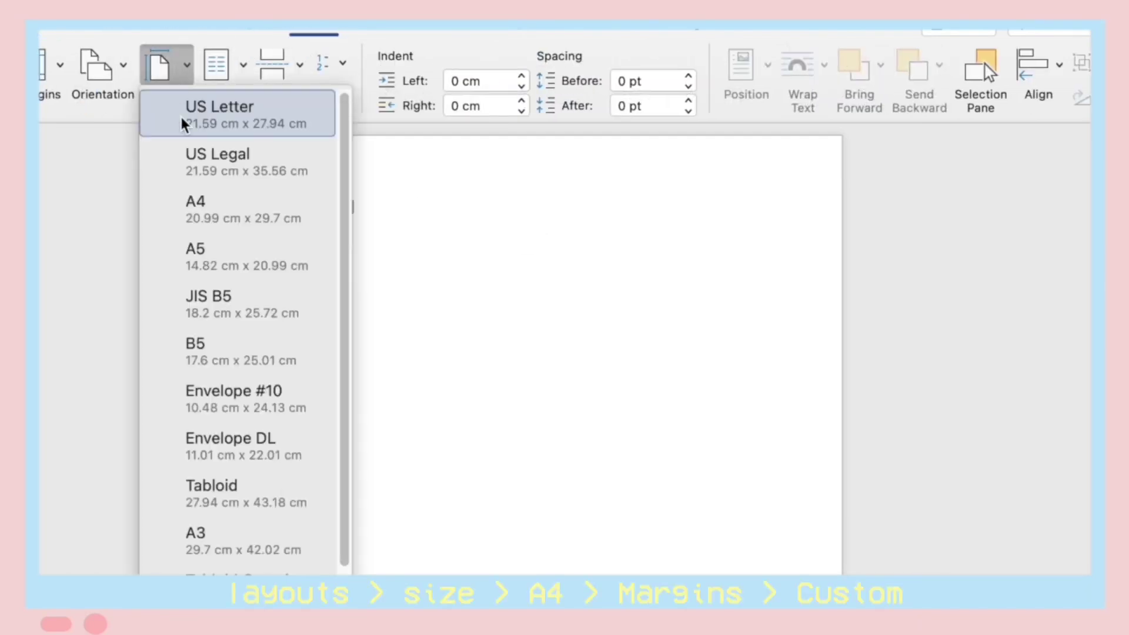
{"action": "left_click", "coordinate": [197, 217]}
{"action": "left_click", "coordinate": [81, 81]}
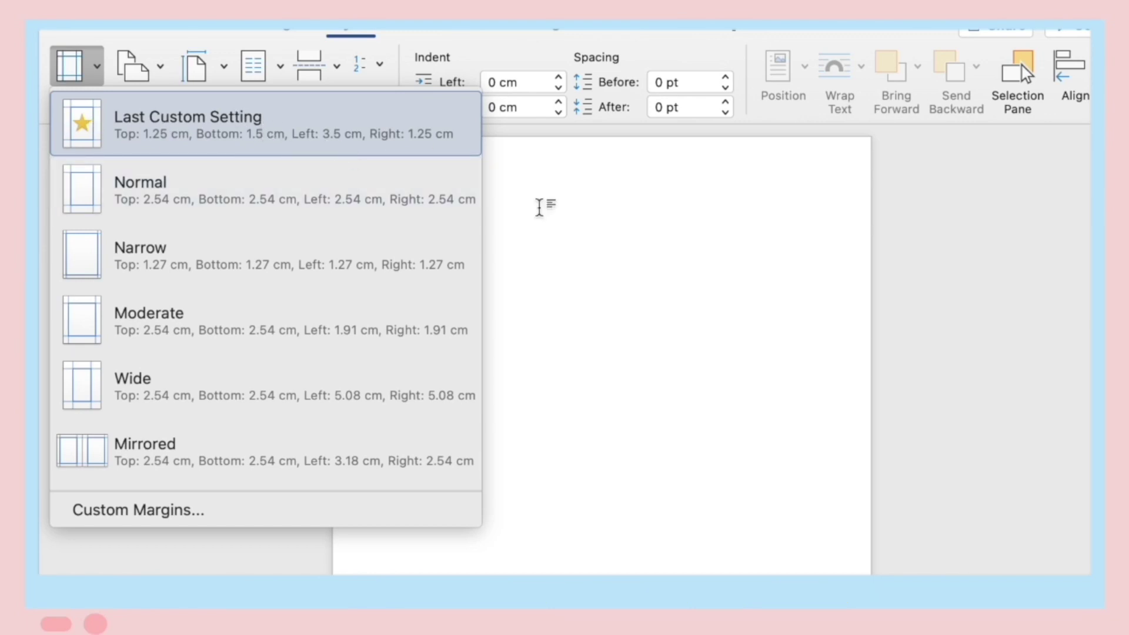
{"action": "left_click", "coordinate": [547, 211]}
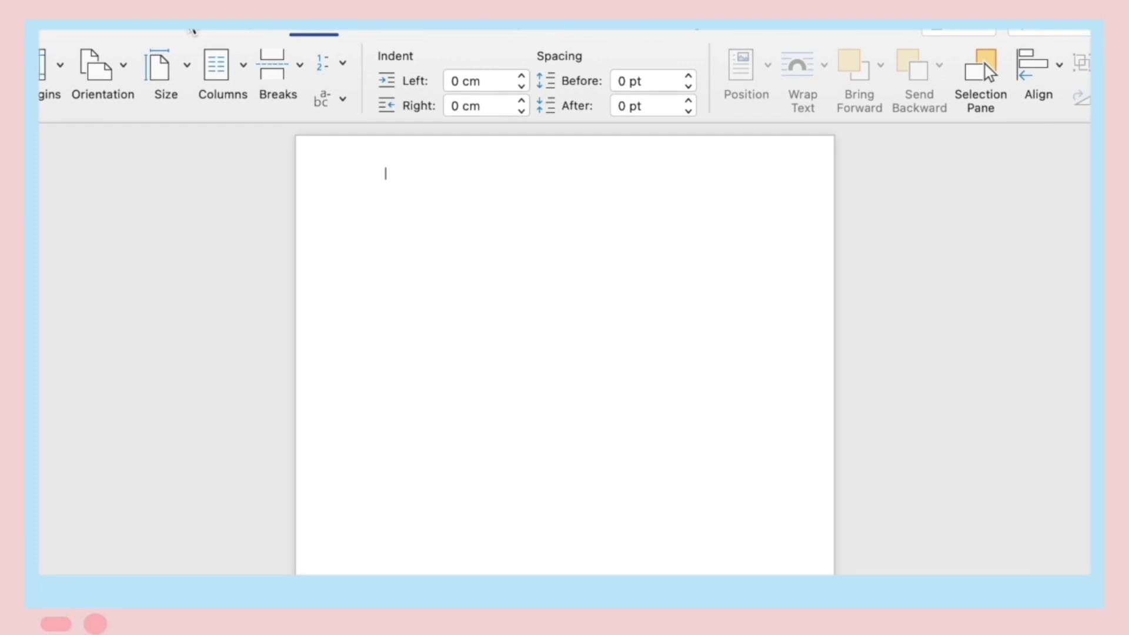
- Draw a flowchart terminator pill shape, about 4.55 × 1.04 cm, near the page top
{"action": "left_click", "coordinate": [113, 29]}
{"action": "left_click", "coordinate": [268, 75]}
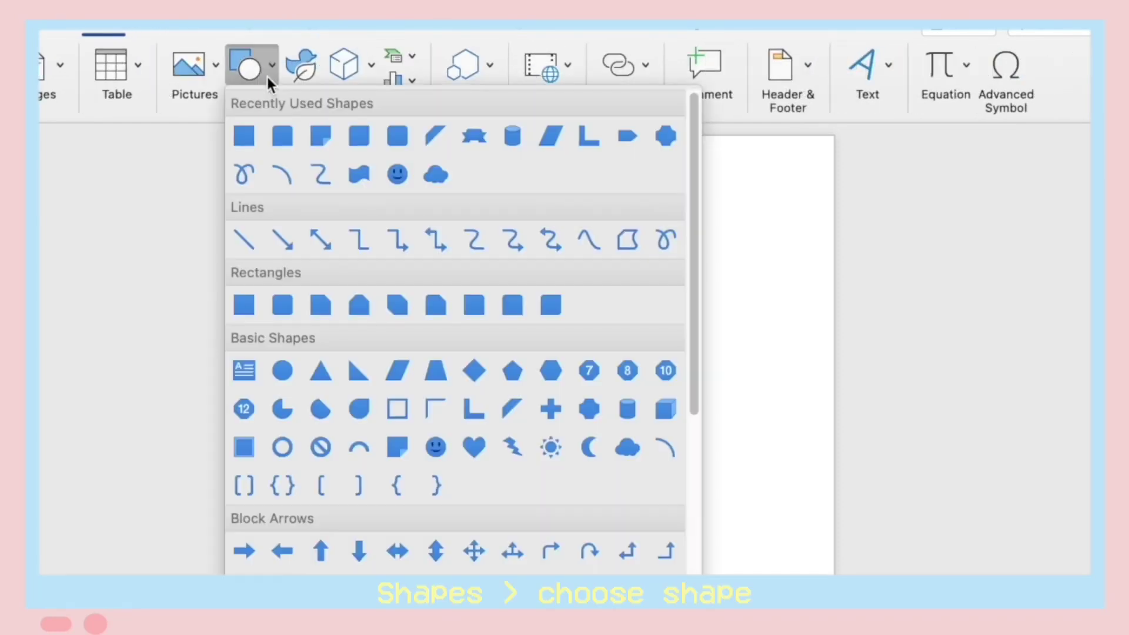
{"action": "scroll", "coordinate": [333, 374], "scroll_direction": "down", "scroll_amount": 10}
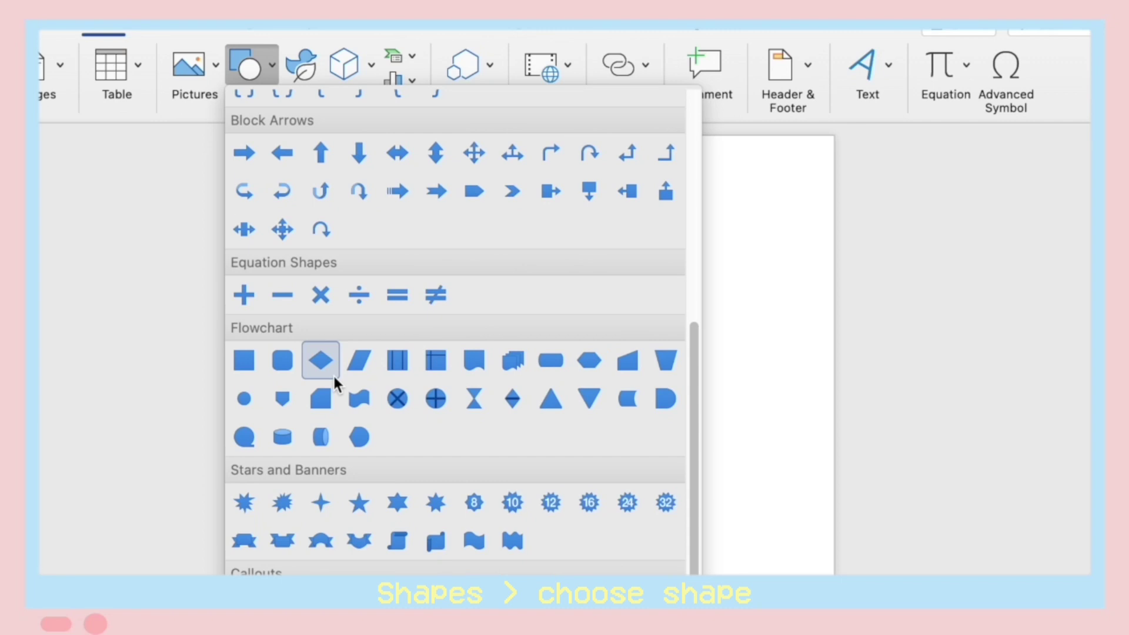
{"action": "scroll", "coordinate": [333, 373], "scroll_direction": "down", "scroll_amount": 1}
{"action": "left_click", "coordinate": [513, 351]}
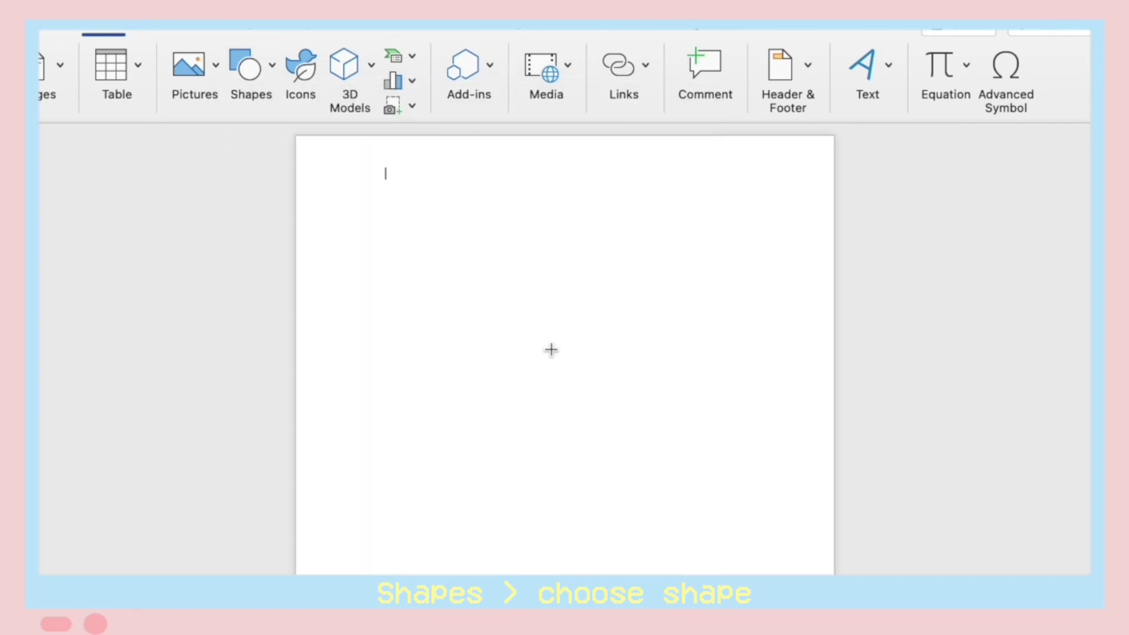
{"action": "left_click_drag", "start_coordinate": [390, 169], "coordinate": [453, 166]}
- Open Color Hunt's saved pink palette (#E93B81, #F5ABC9, #FFE5E2) in a browser beside Word
{"action": "left_click", "coordinate": [531, 209]}
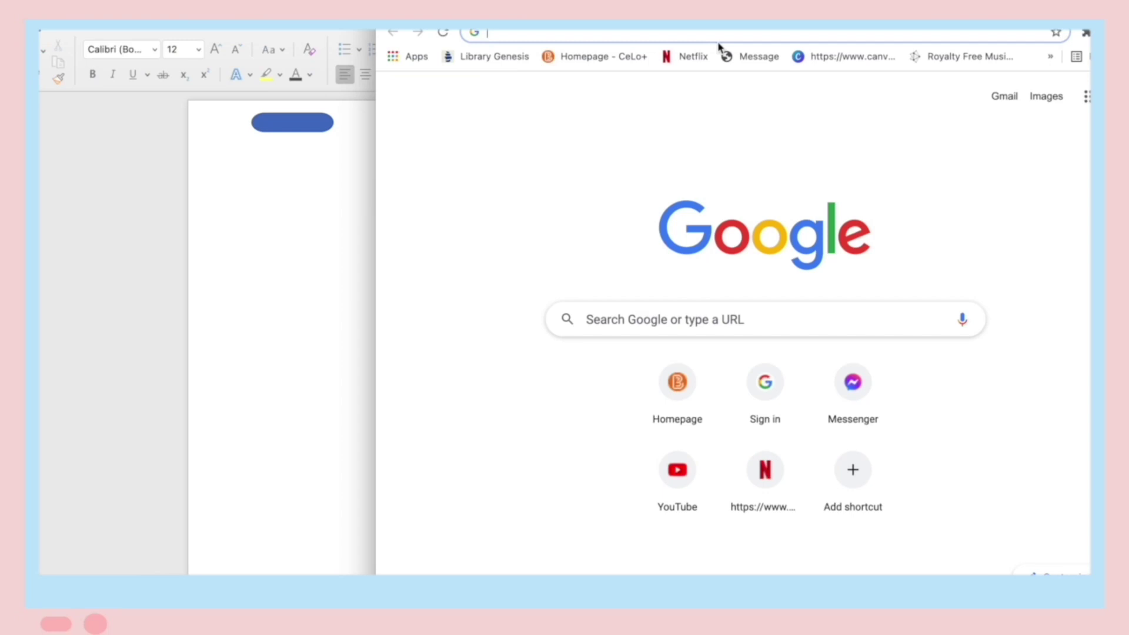
{"action": "type", "text": "color"}
{"action": "key", "text": "Return"}
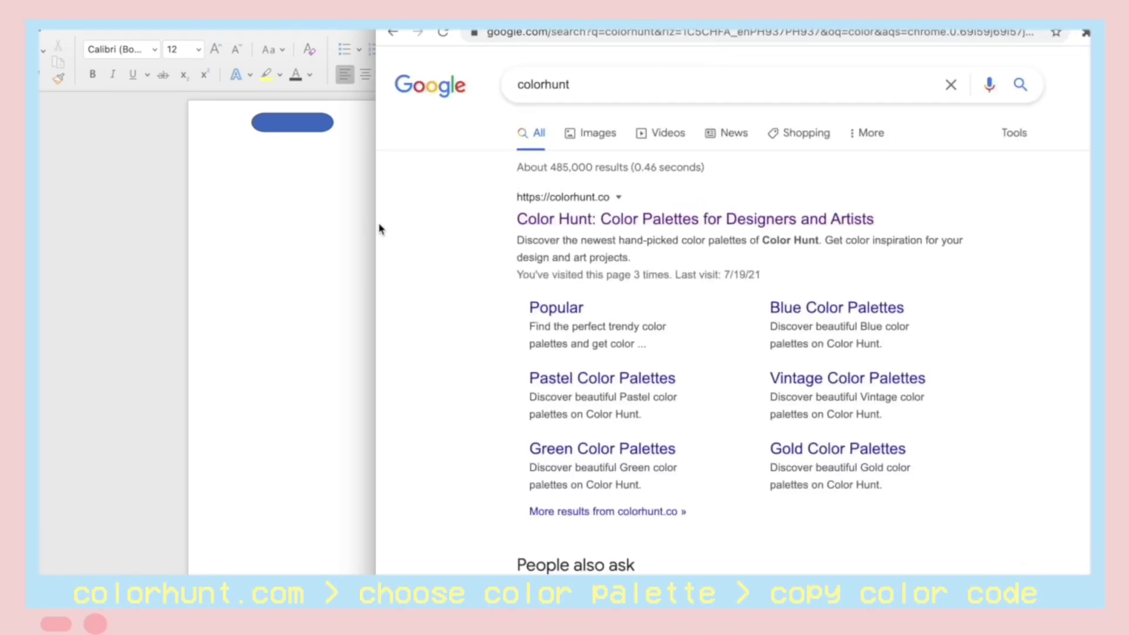
{"action": "left_click", "coordinate": [703, 217]}
{"action": "left_click", "coordinate": [907, 294]}
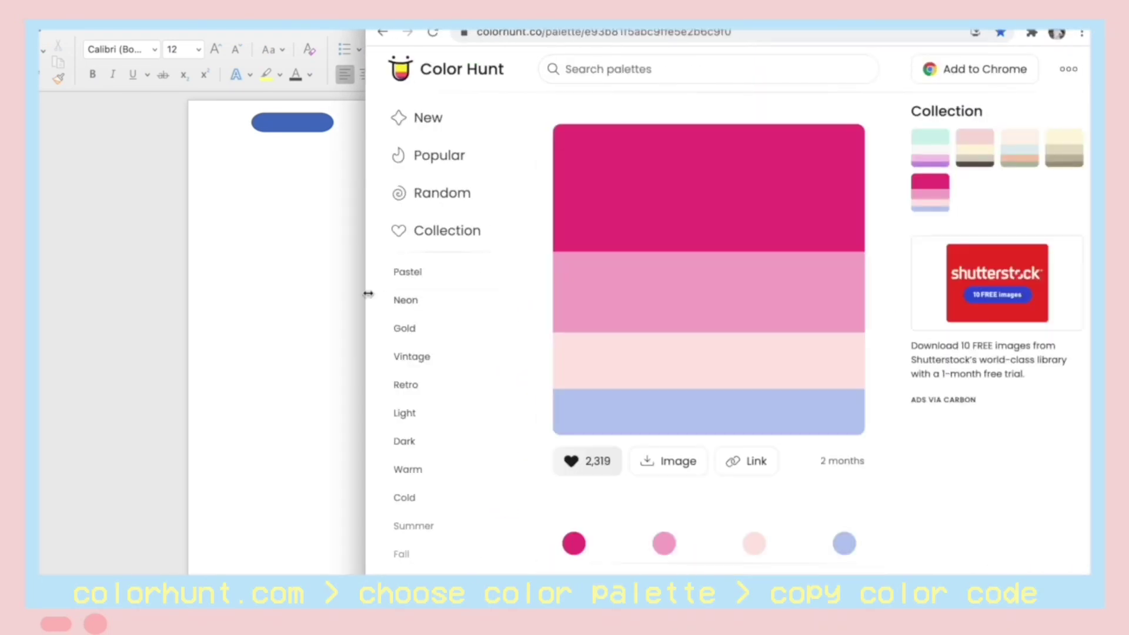
{"action": "left_click_drag", "start_coordinate": [371, 296], "coordinate": [749, 296]}
{"action": "left_click", "coordinate": [302, 123]}
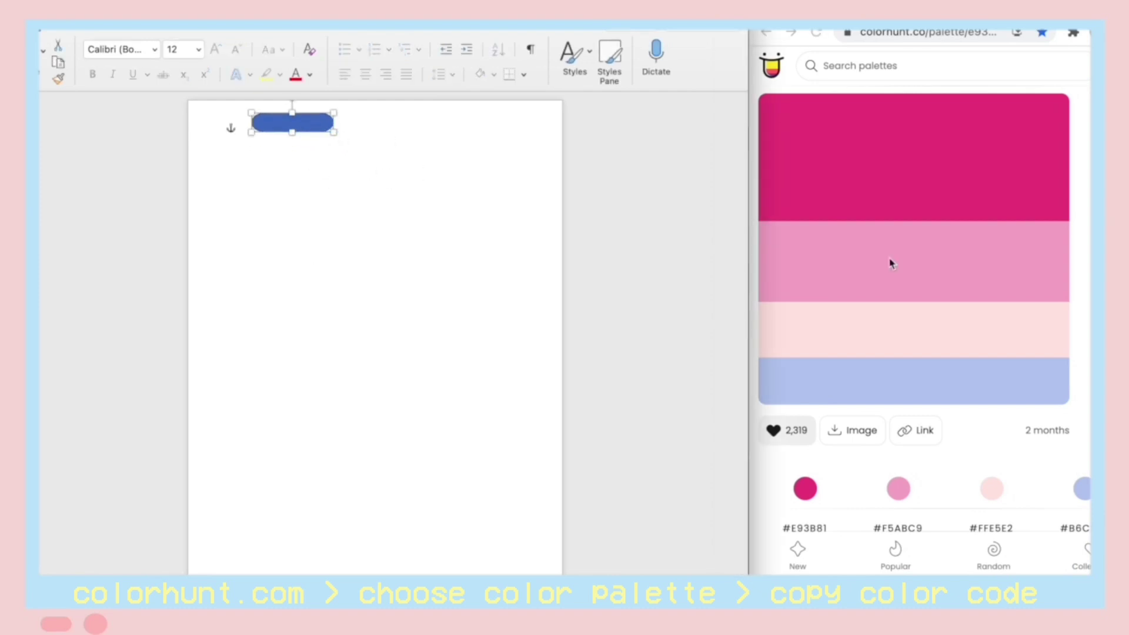
{"action": "left_click", "coordinate": [810, 262]}
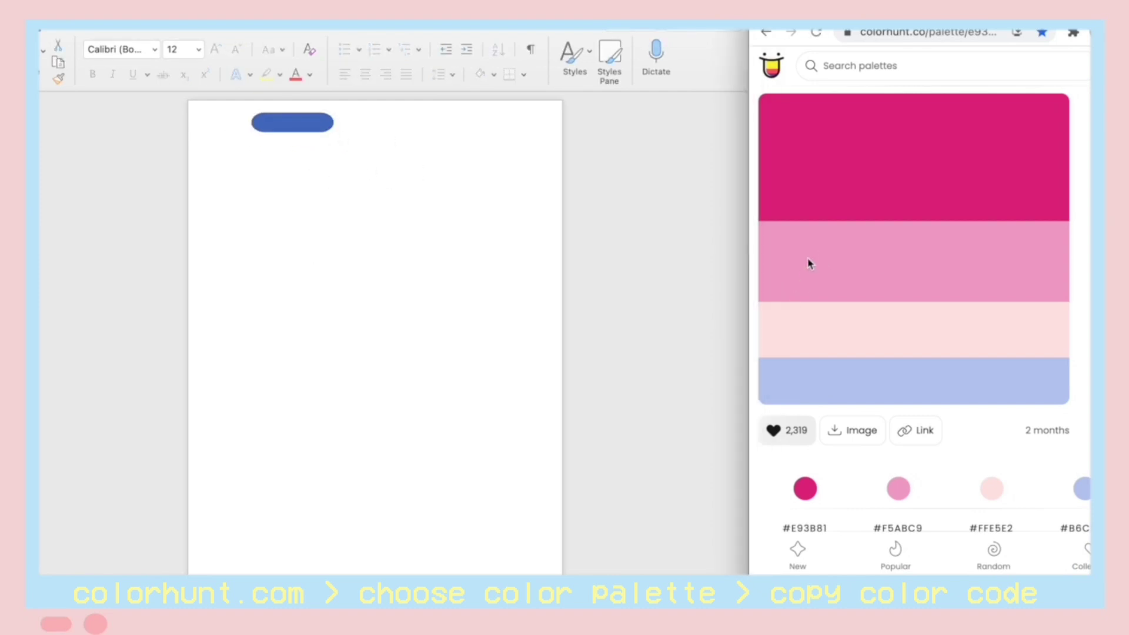
- Fill the pill shape with the copied pink hex code #F5ABC9
{"action": "left_click", "coordinate": [791, 298]}
{"action": "left_click", "coordinate": [312, 119]}
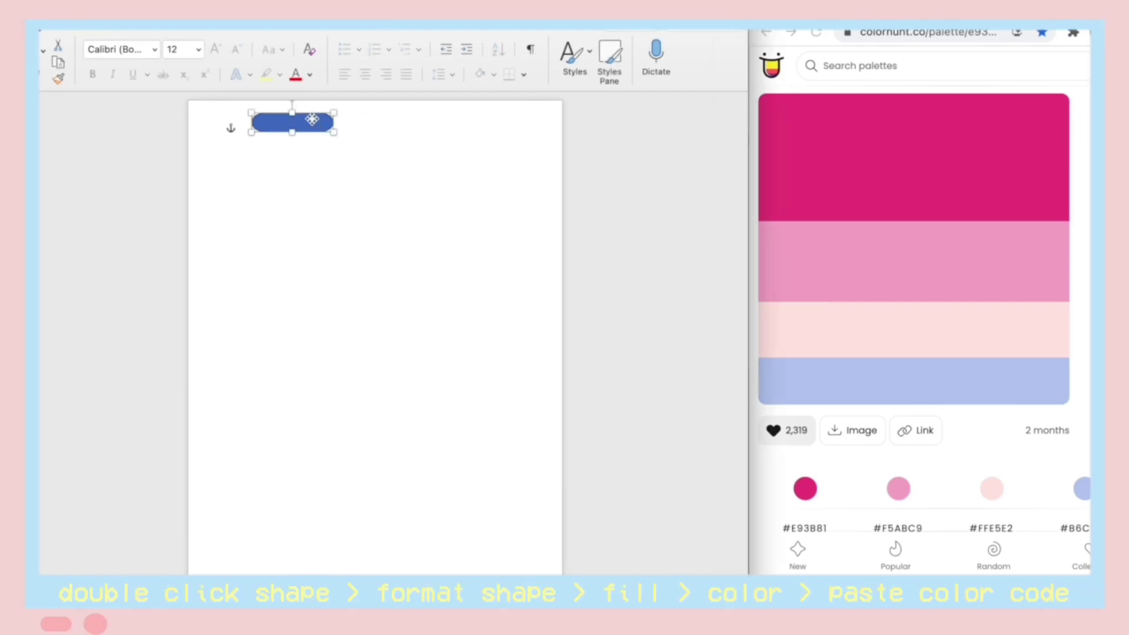
{"action": "double_click", "coordinate": [312, 120]}
{"action": "left_click", "coordinate": [536, 167]}
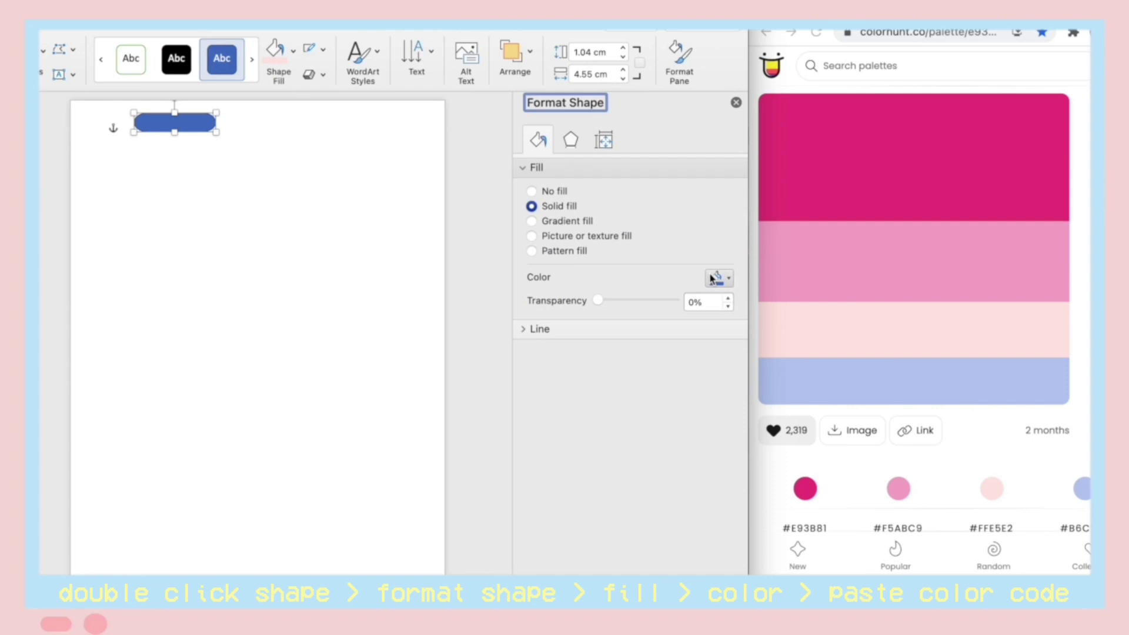
{"action": "left_click", "coordinate": [716, 279]}
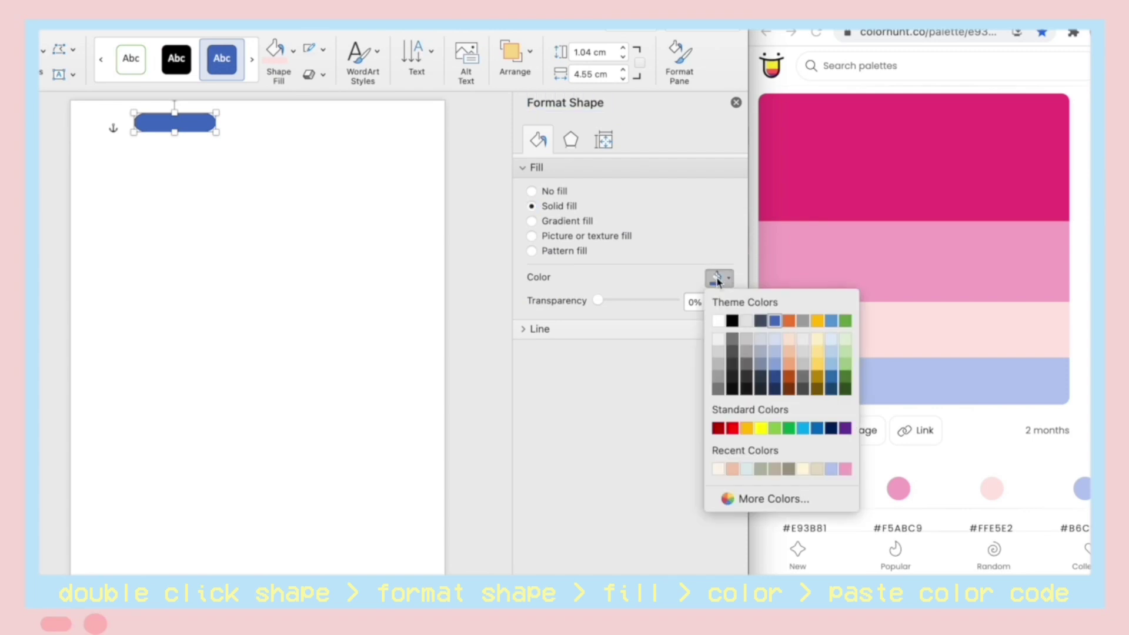
{"action": "left_click", "coordinate": [774, 499]}
{"action": "key", "text": "BackSpace"}
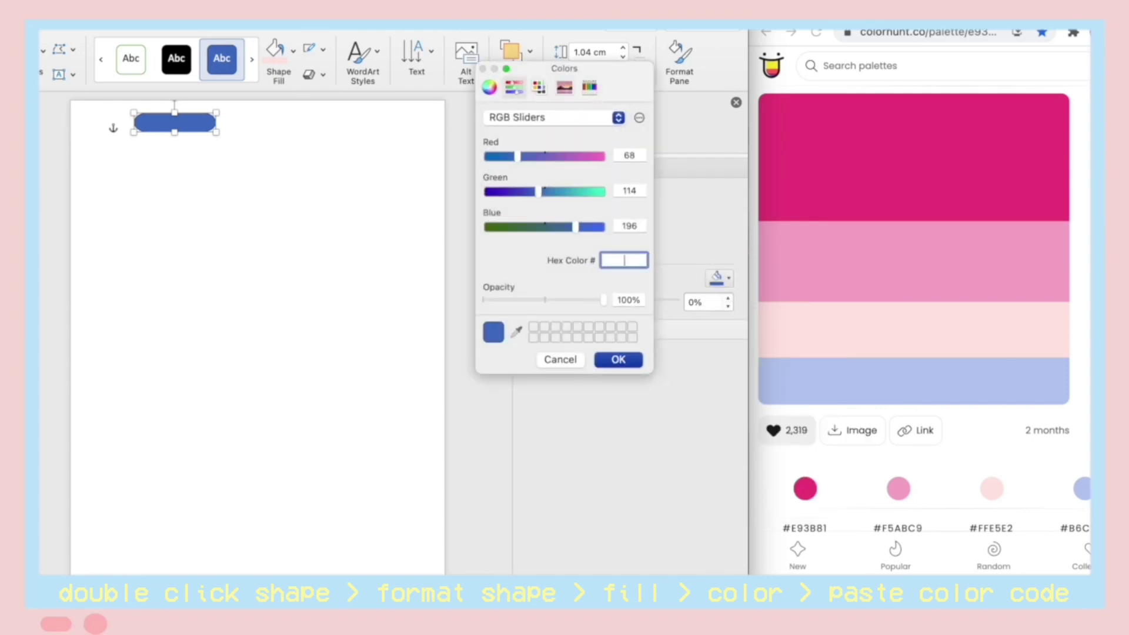
{"action": "left_click", "coordinate": [618, 359]}
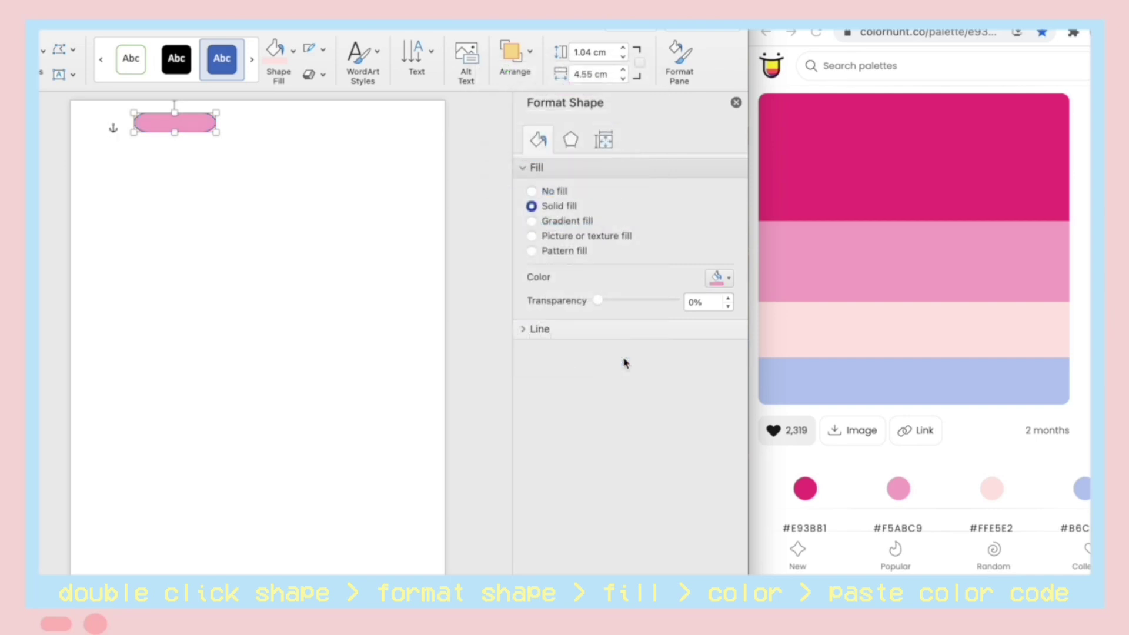
- Set the pill shape's outline to No line and close Format Shape
{"action": "left_click", "coordinate": [559, 329]}
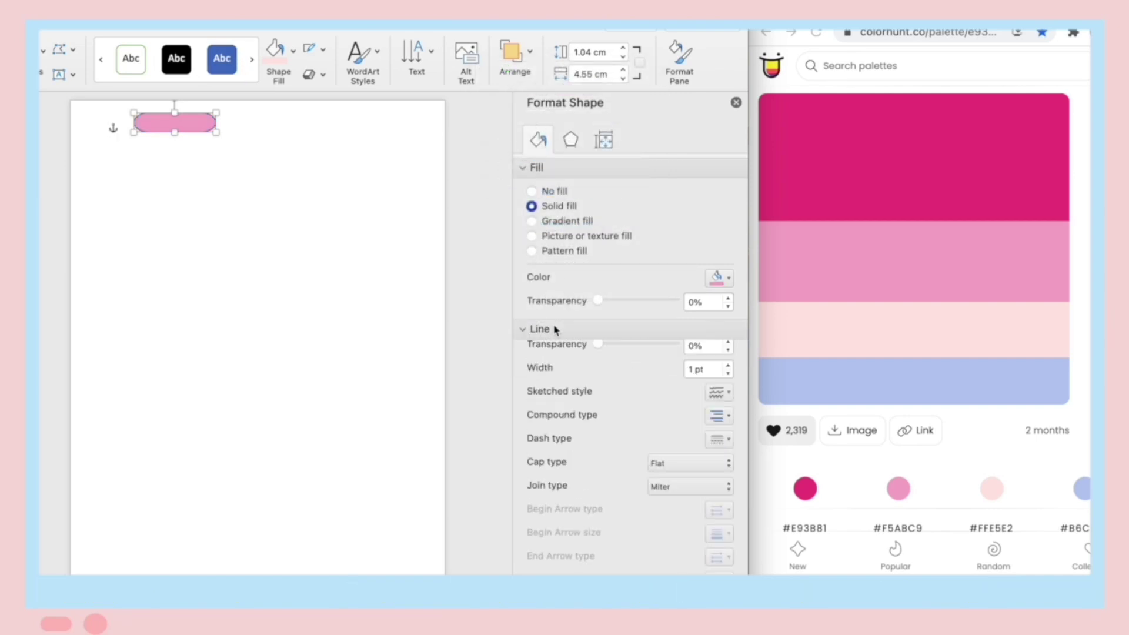
{"action": "left_click", "coordinate": [547, 353]}
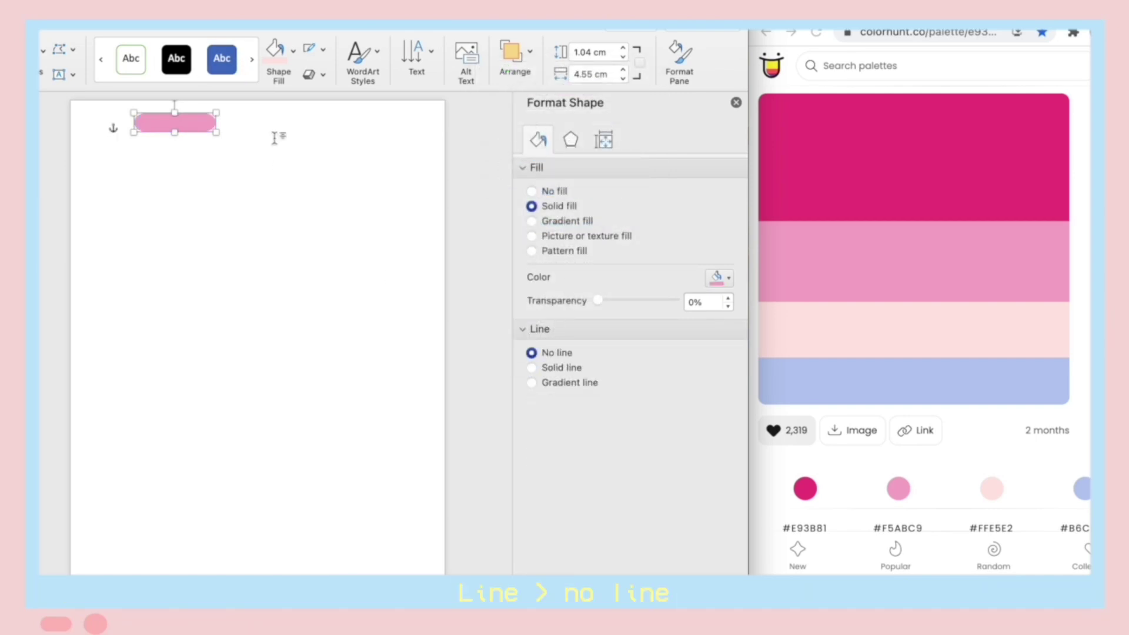
{"action": "left_click", "coordinate": [735, 103]}
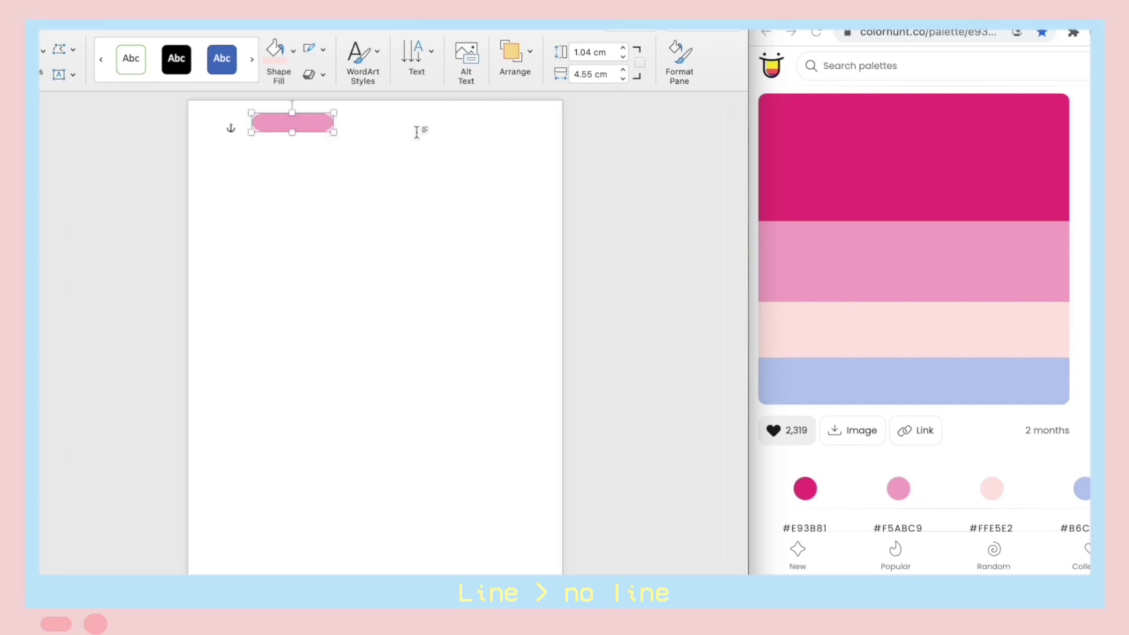
- Draw a text box reading 'Course code: module 1' and move it onto the pink pill
{"action": "left_click", "coordinate": [92, 31]}
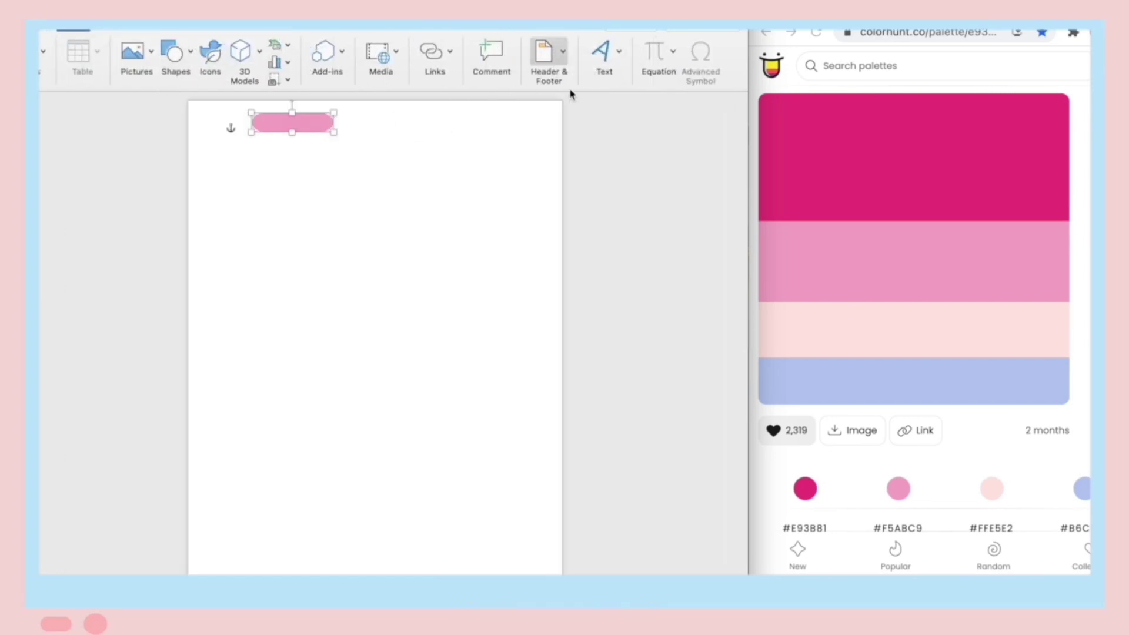
{"action": "left_click", "coordinate": [604, 55]}
{"action": "left_click", "coordinate": [520, 101]}
{"action": "left_click", "coordinate": [564, 126]}
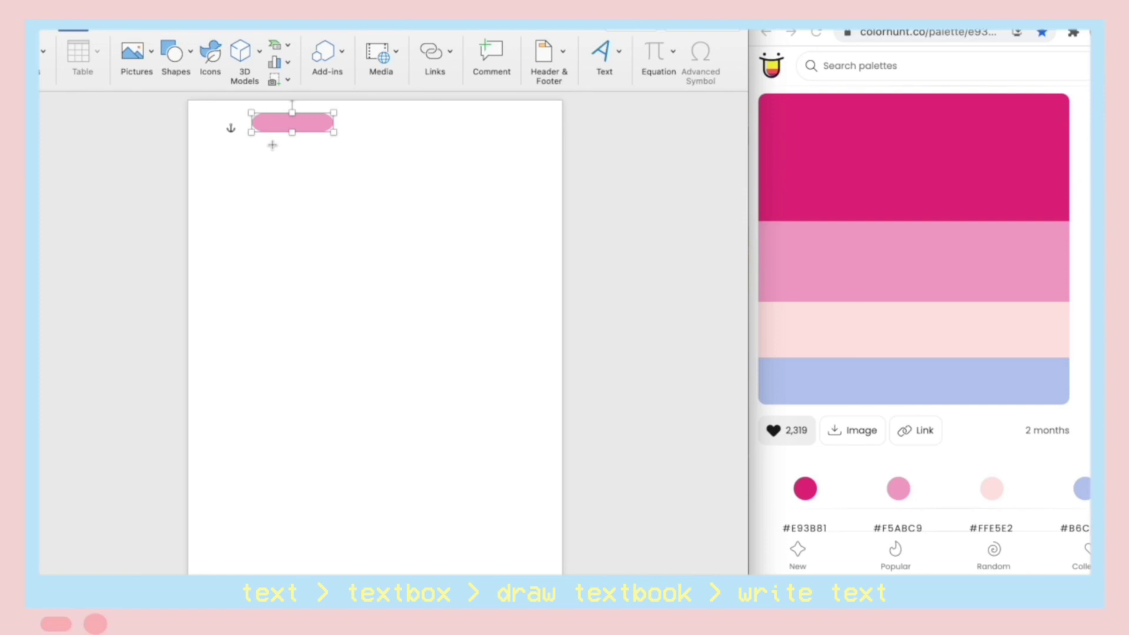
{"action": "left_click_drag", "start_coordinate": [258, 139], "coordinate": [351, 164]}
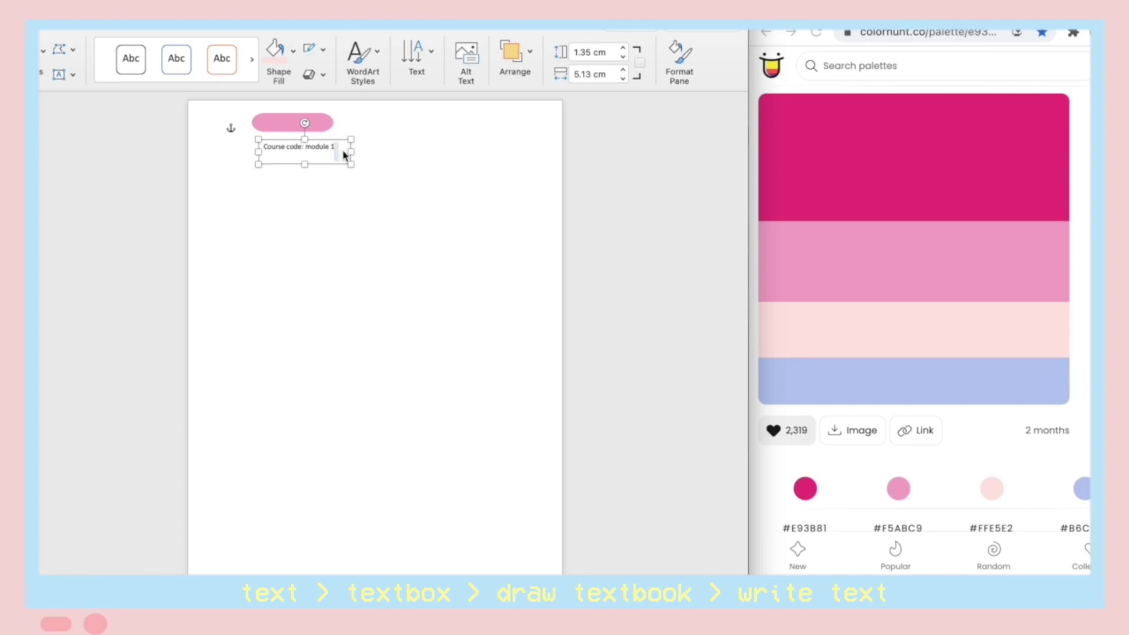
{"action": "left_click_drag", "start_coordinate": [339, 145], "coordinate": [335, 122]}
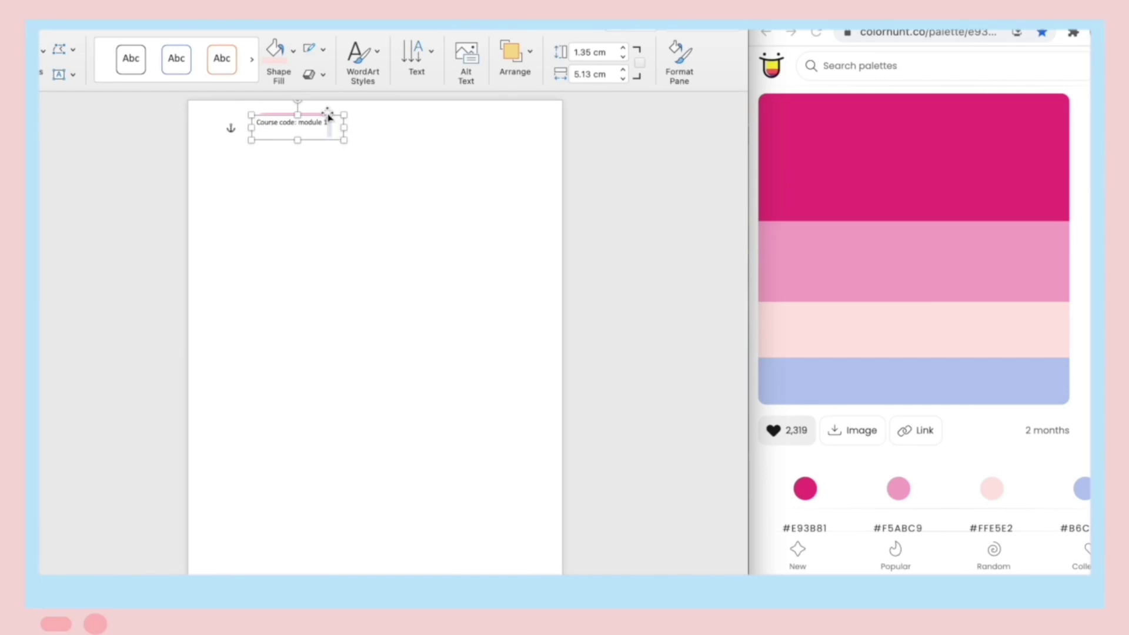
- Give the text box No fill and No line
{"action": "double_click", "coordinate": [328, 117]}
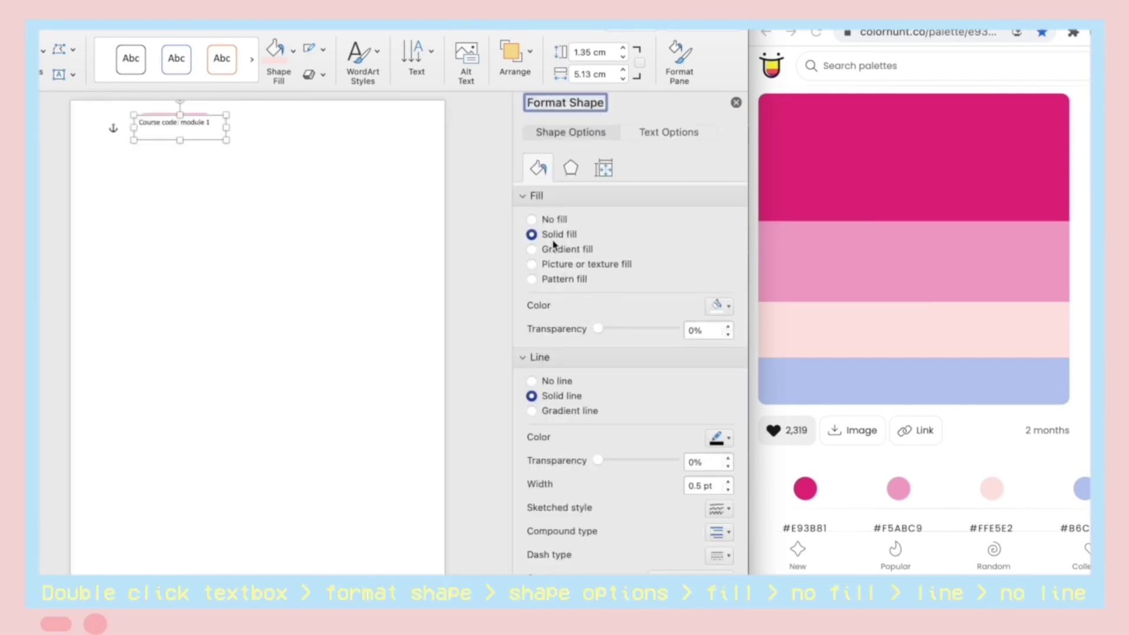
{"action": "left_click", "coordinate": [551, 222]}
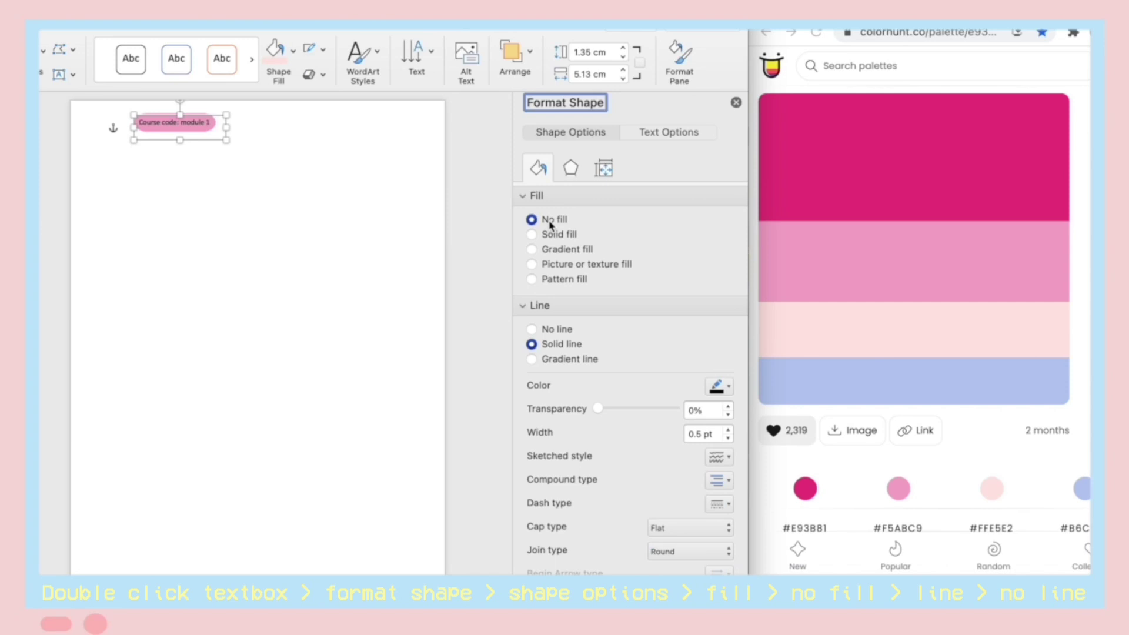
{"action": "left_click", "coordinate": [562, 329]}
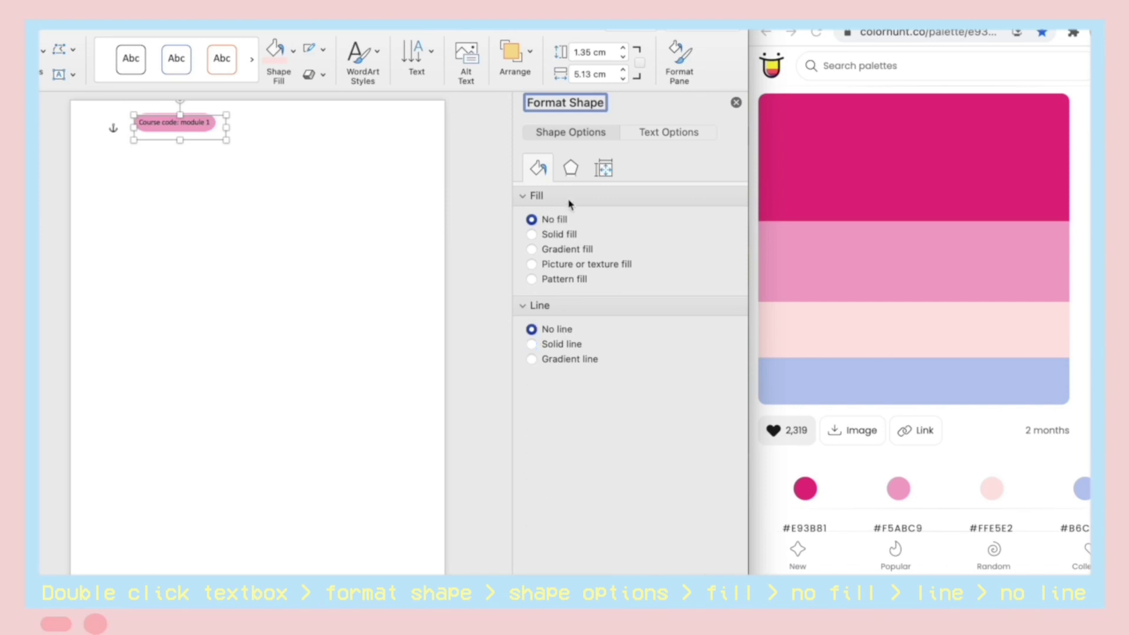
- Colour the 'Course code: module 1' text light blue #B6C9F0 copied from the palette
{"action": "left_click", "coordinate": [659, 134]}
{"action": "left_click", "coordinate": [724, 277]}
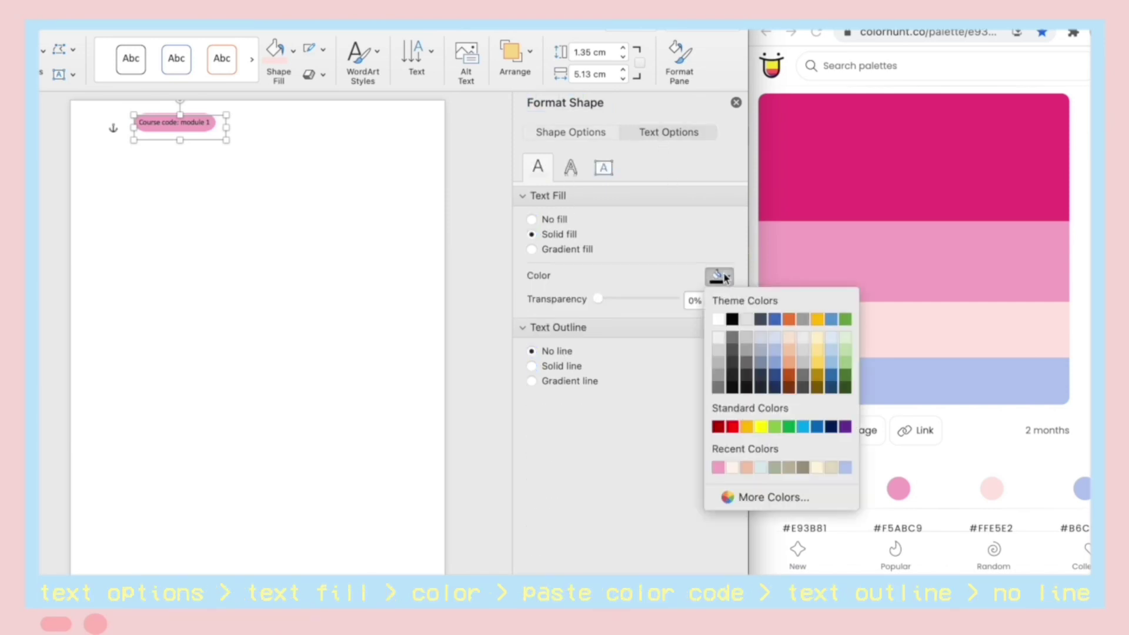
{"action": "left_click", "coordinate": [965, 307]}
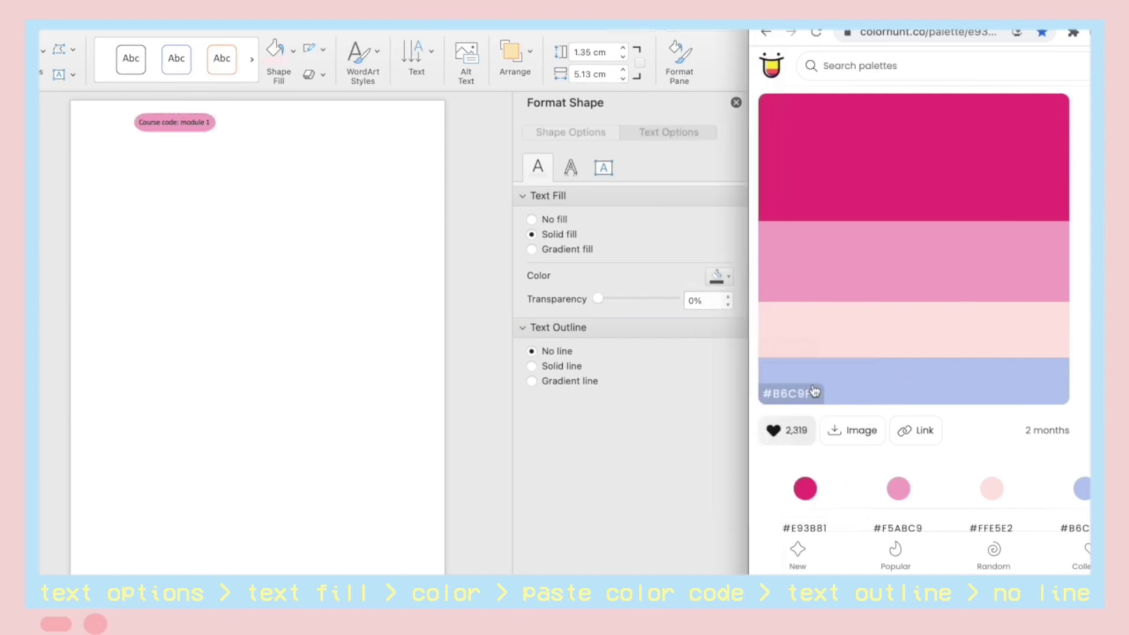
{"action": "left_click", "coordinate": [788, 399]}
{"action": "left_click", "coordinate": [719, 278]}
{"action": "left_click", "coordinate": [719, 278]}
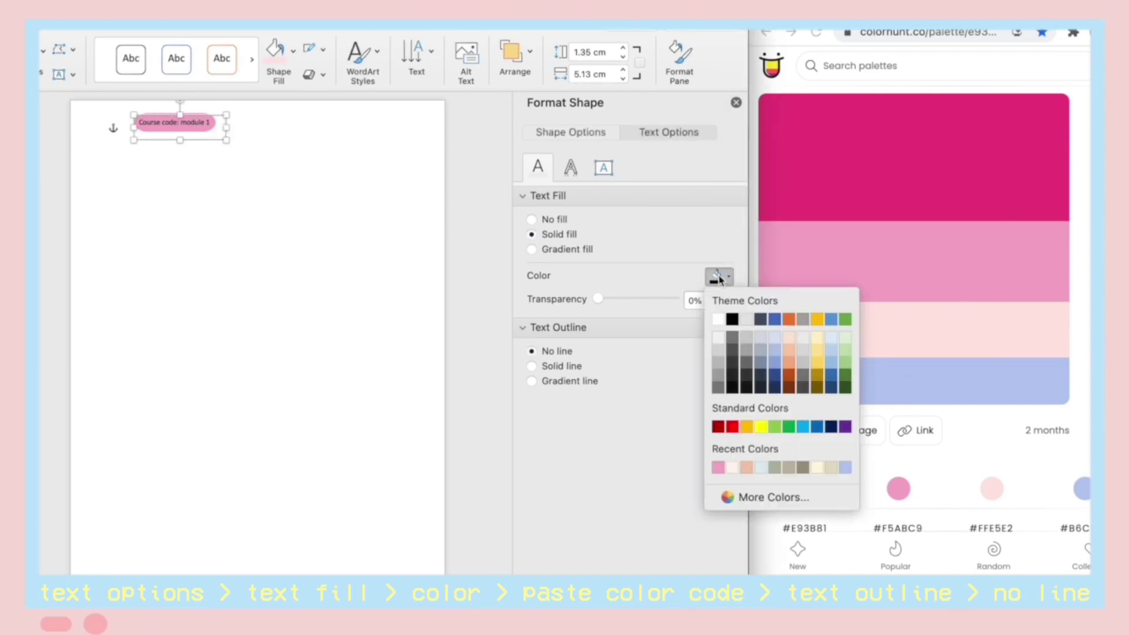
{"action": "left_click", "coordinate": [740, 494]}
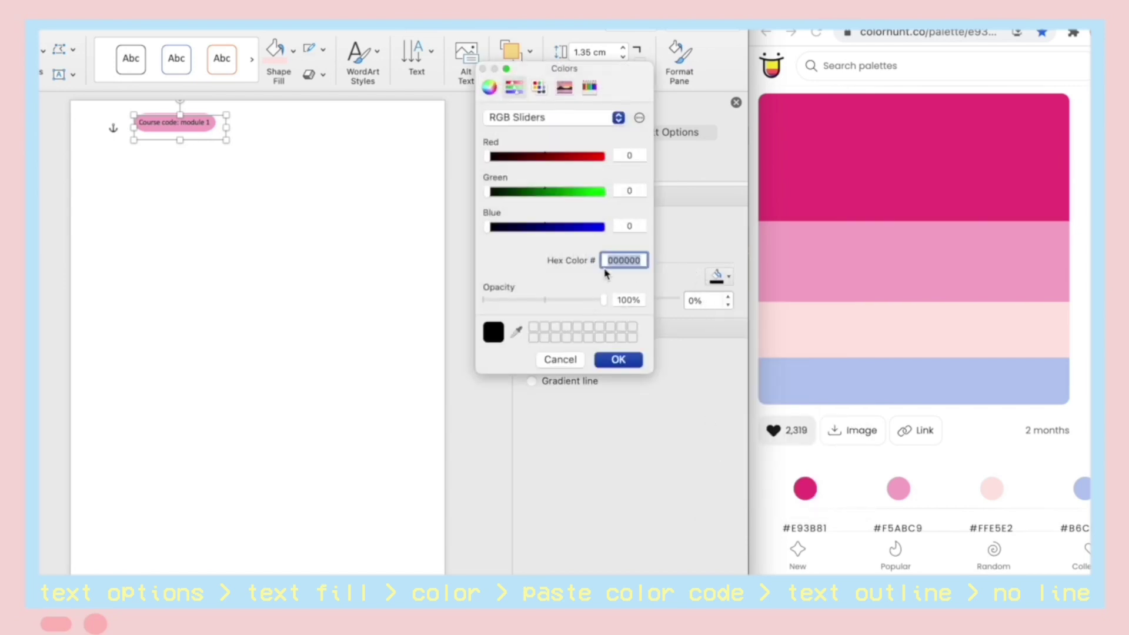
{"action": "key", "text": "BackSpace"}
{"action": "left_click", "coordinate": [618, 360]}
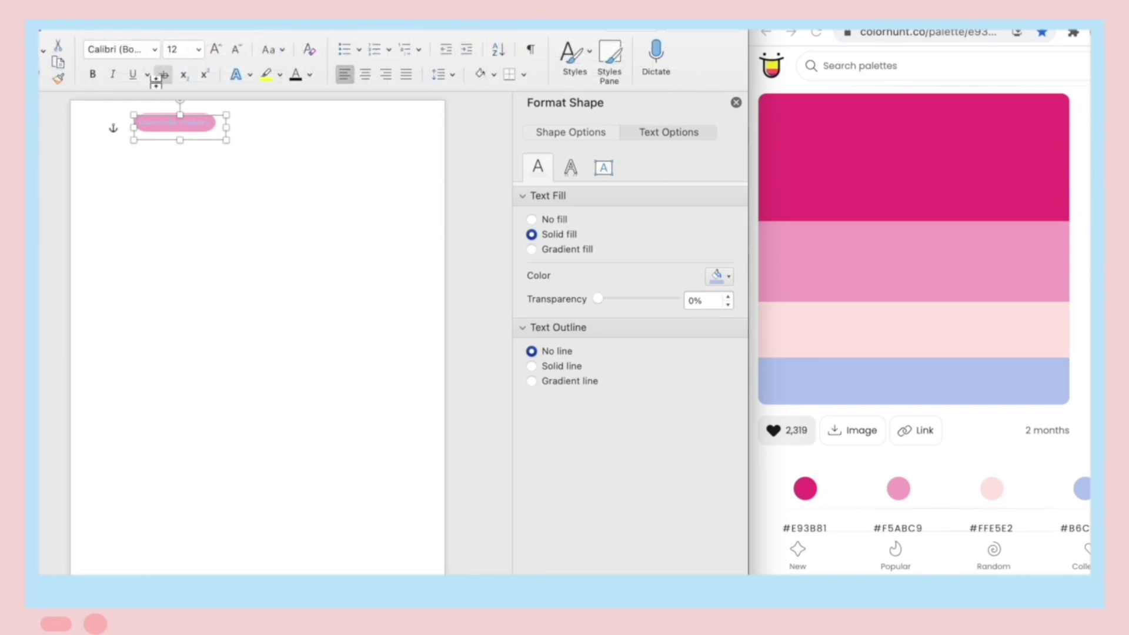
- Set the 'Course code: module 1' text in the Winkle font
{"action": "left_click", "coordinate": [156, 49]}
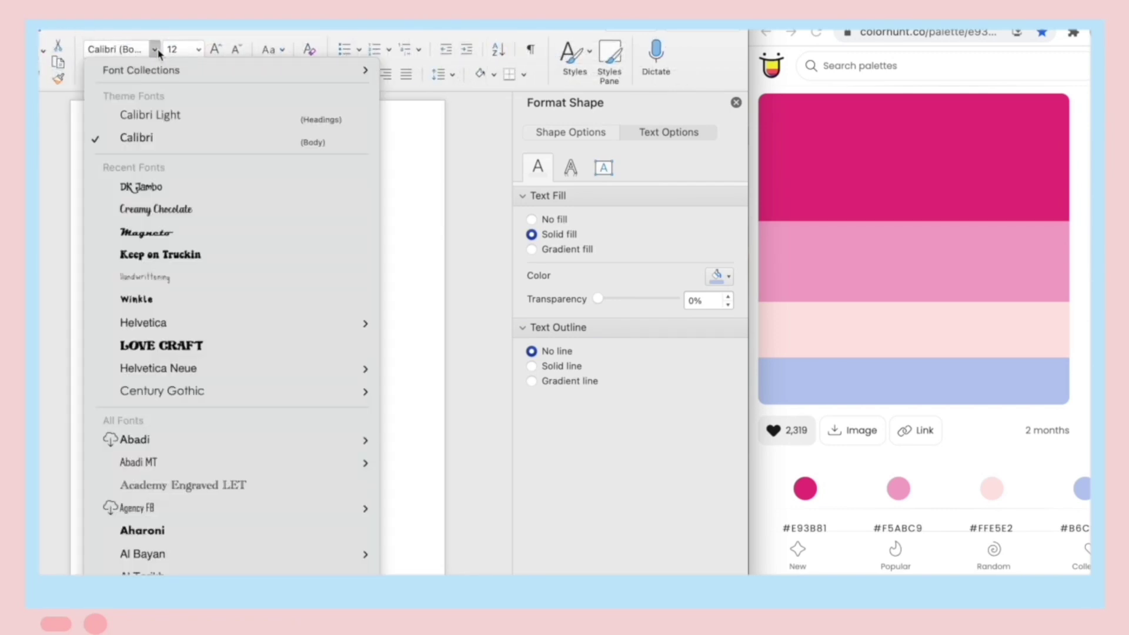
{"action": "left_click", "coordinate": [131, 51]}
{"action": "type", "text": "winkle"}
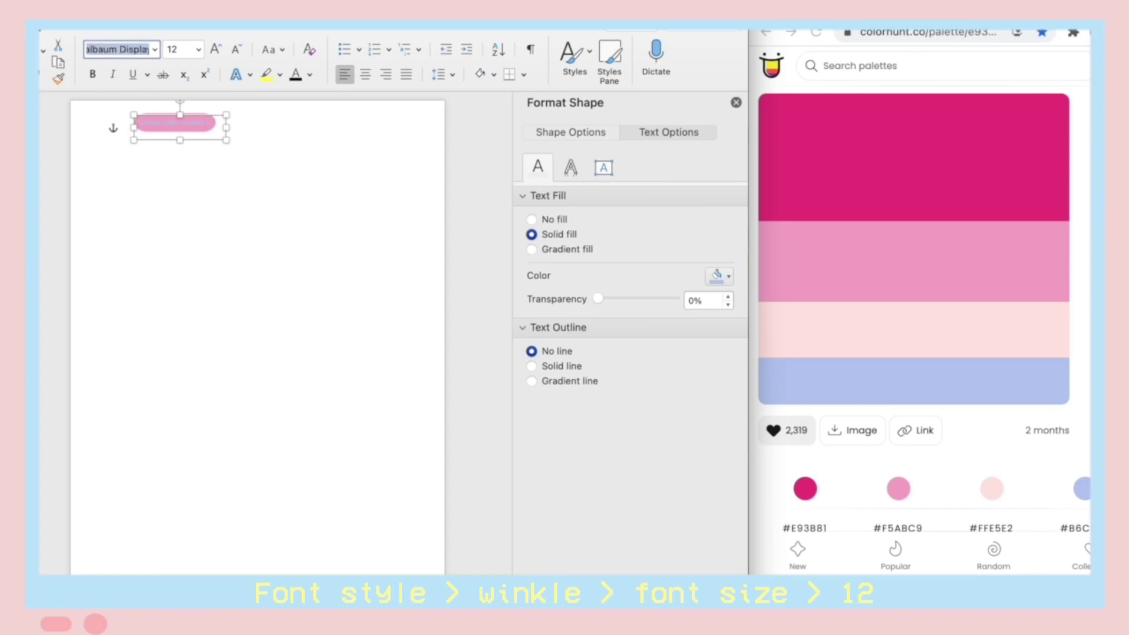
{"action": "key", "text": "Return"}
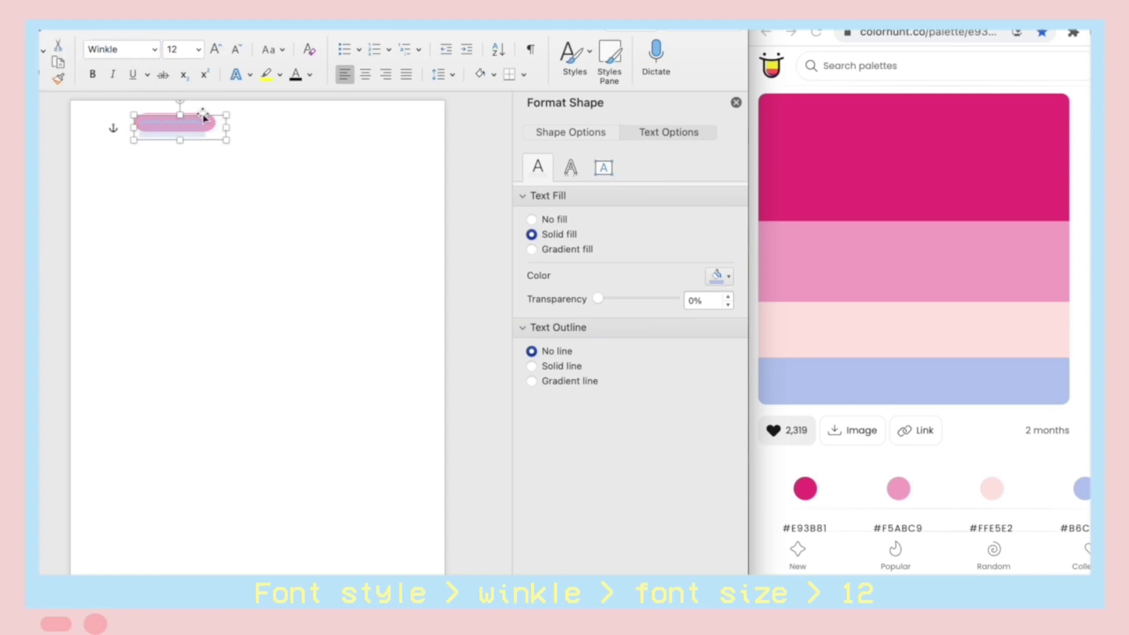
{"action": "left_click", "coordinate": [201, 134]}
{"action": "left_click", "coordinate": [201, 130]}
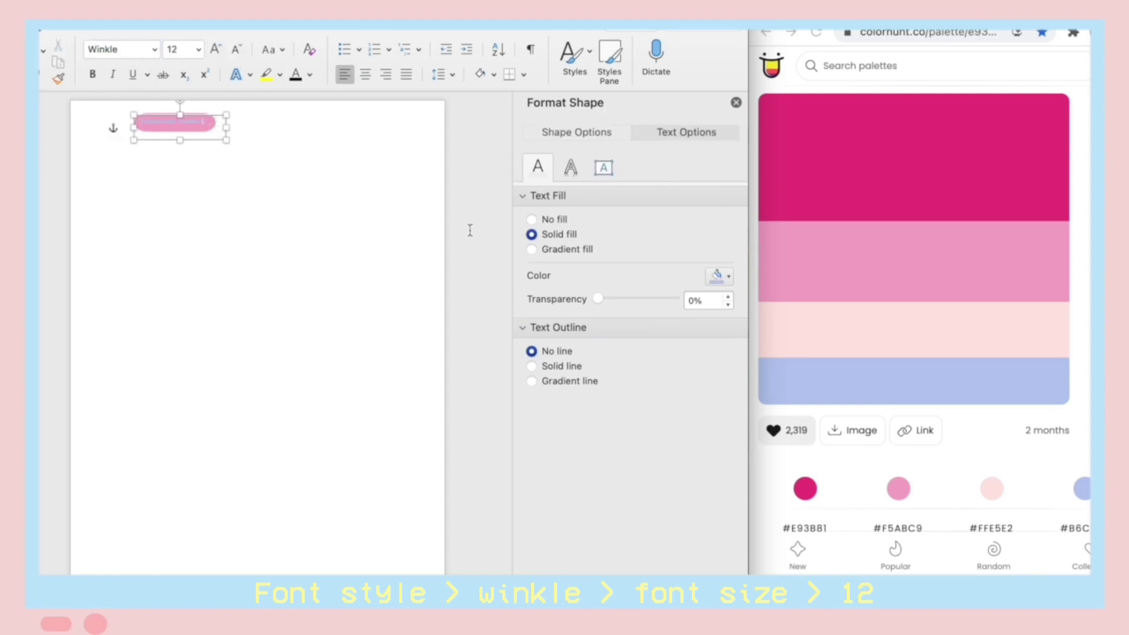
- Widen the pill label to the right and fill it pale pink #FFE5E2
{"action": "left_click", "coordinate": [210, 124]}
{"action": "left_click", "coordinate": [204, 134]}
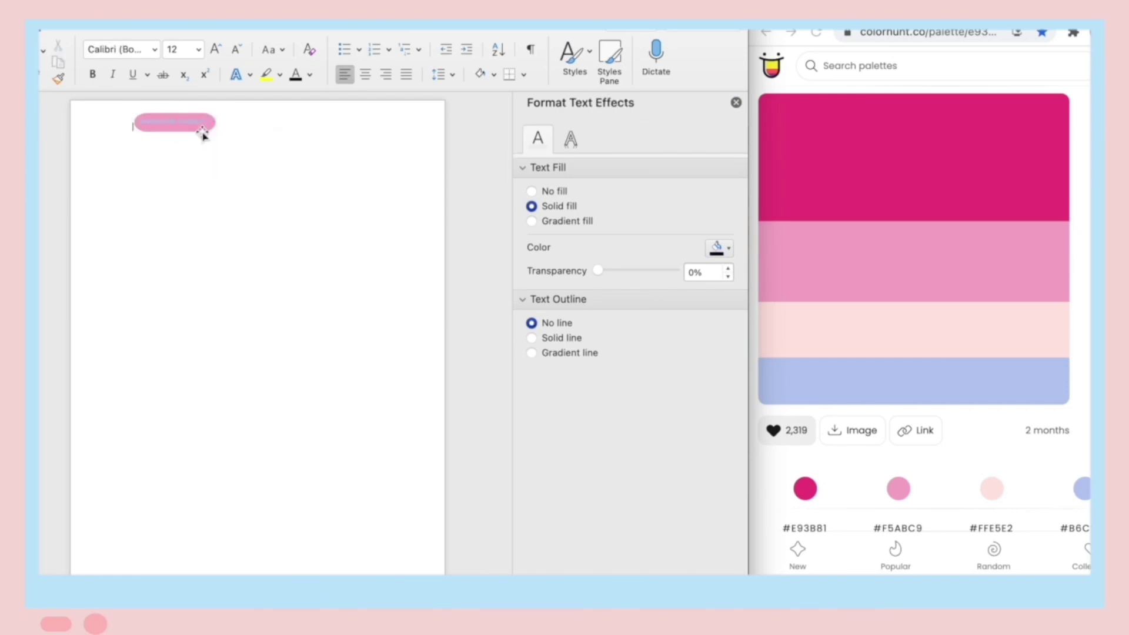
{"action": "left_click_drag", "start_coordinate": [212, 124], "coordinate": [214, 125]}
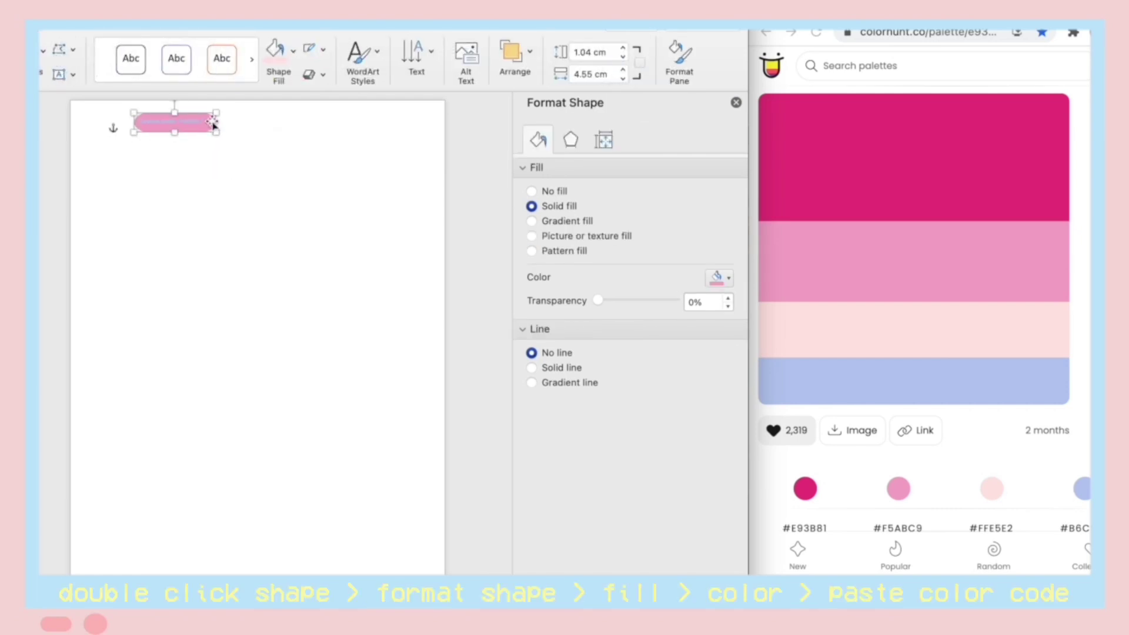
{"action": "left_click", "coordinate": [718, 278]}
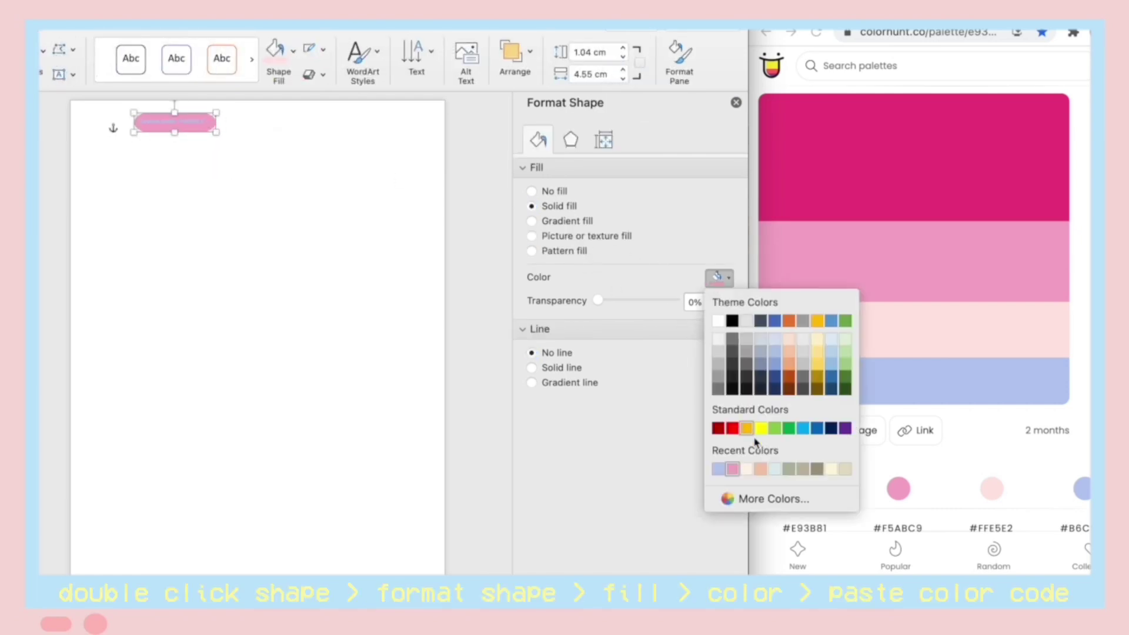
{"action": "left_click", "coordinate": [745, 497]}
{"action": "key", "text": "BackSpace"}
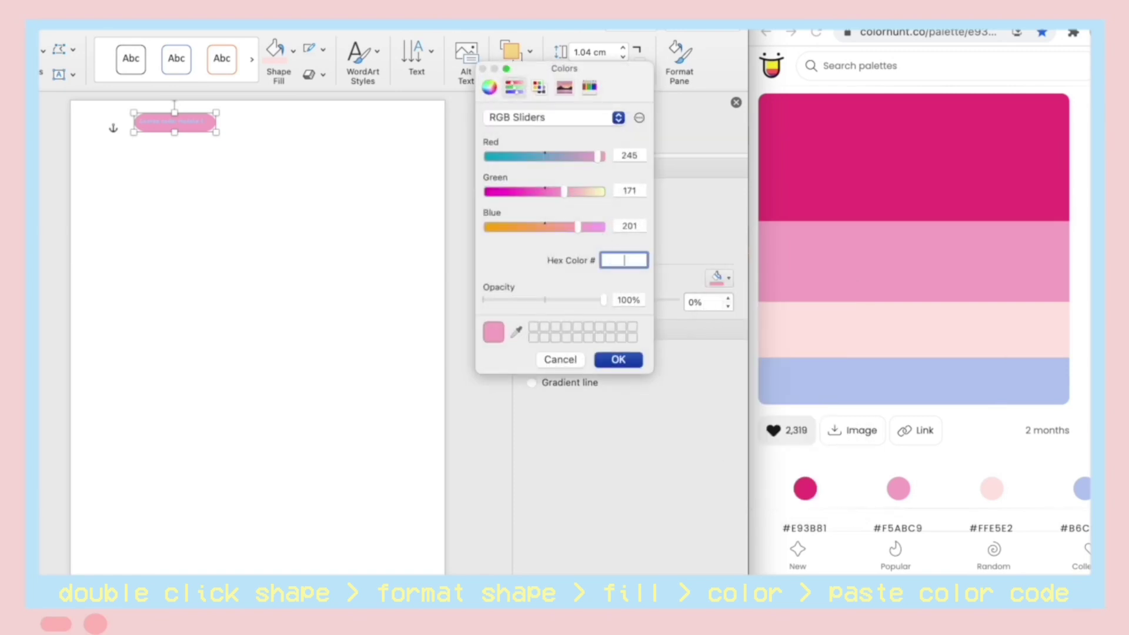
{"action": "left_click", "coordinate": [639, 359]}
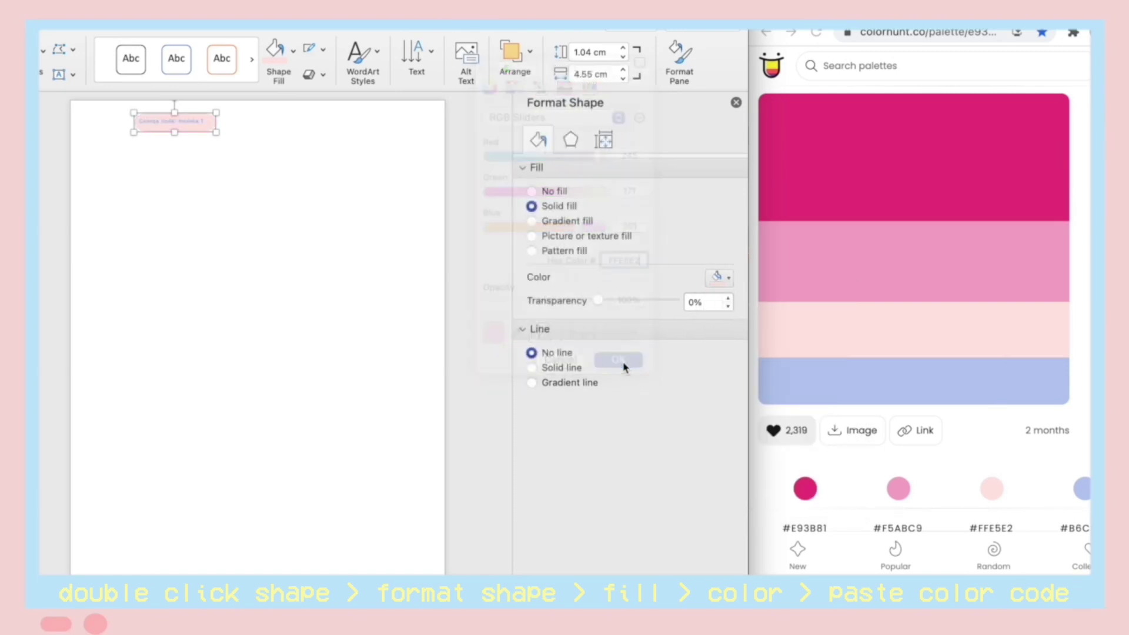
{"action": "left_click", "coordinate": [258, 209]}
{"action": "left_click", "coordinate": [217, 133]}
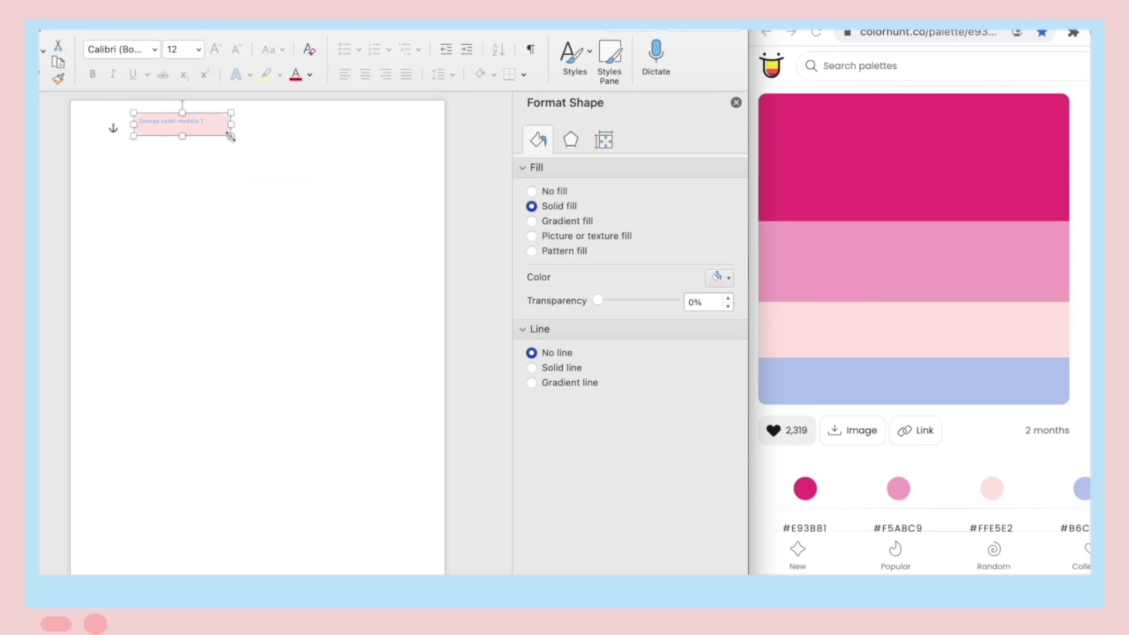
{"action": "left_click", "coordinate": [189, 122]}
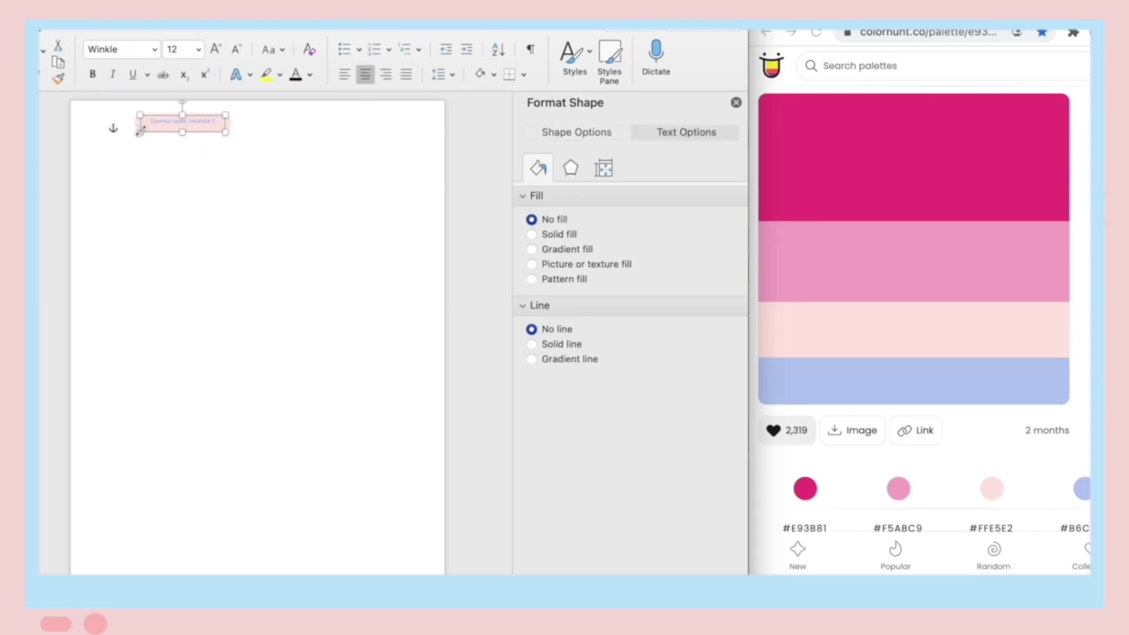
{"action": "left_click", "coordinate": [260, 140]}
{"action": "left_click", "coordinate": [73, 25]}
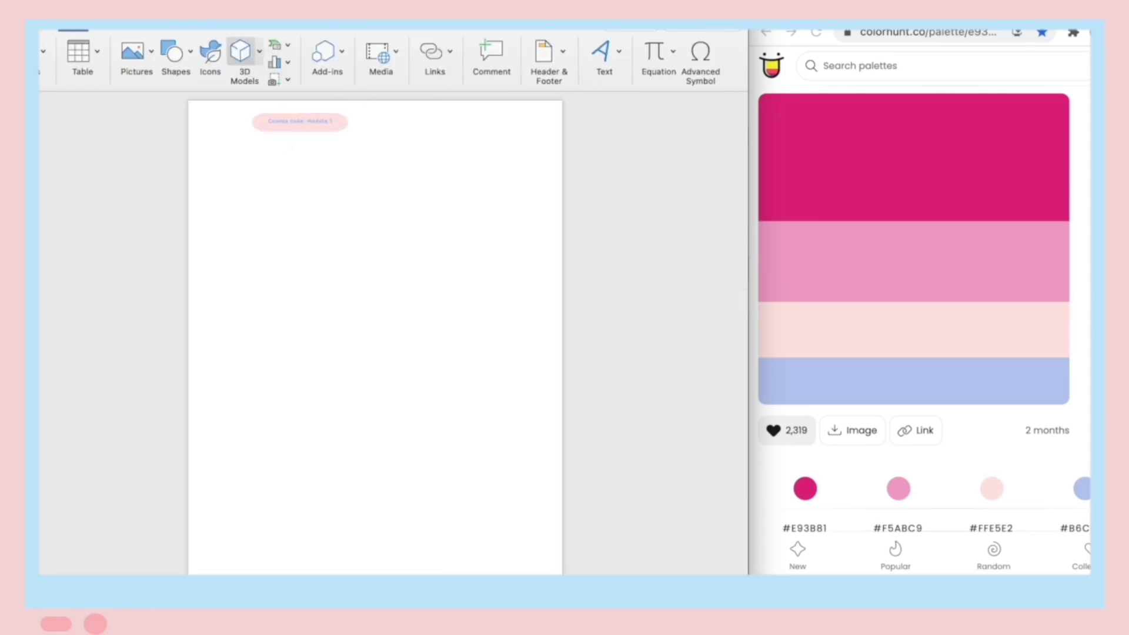
- Draw a cloud shape across the page's top-right corner and enlarge it
{"action": "left_click", "coordinate": [171, 51]}
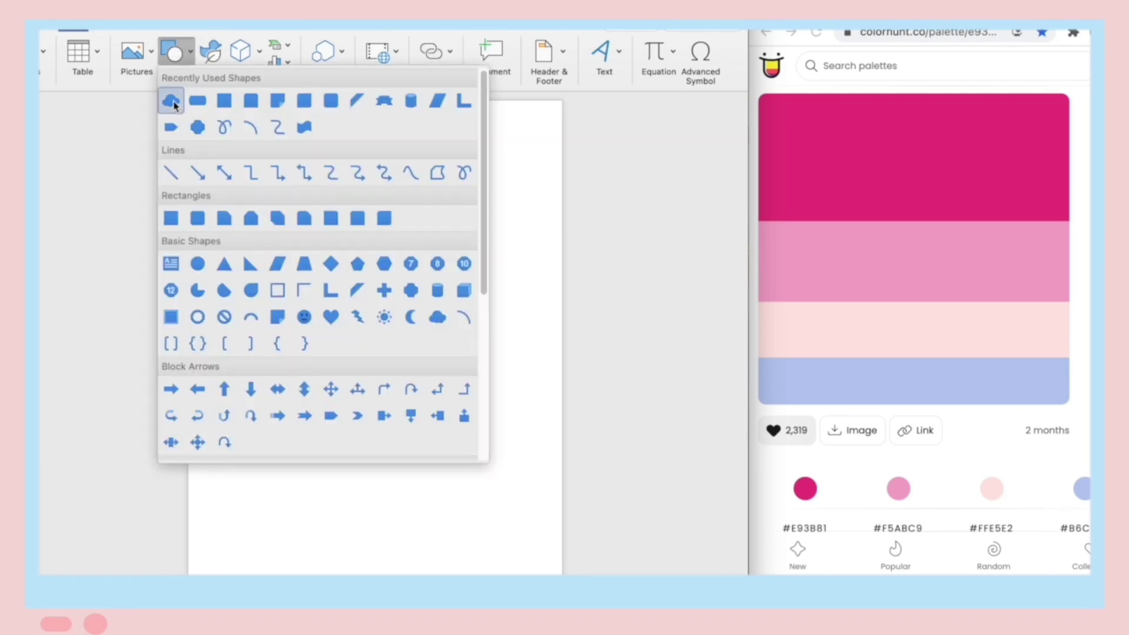
{"action": "left_click", "coordinate": [174, 106]}
{"action": "left_click_drag", "start_coordinate": [398, 115], "coordinate": [501, 139]}
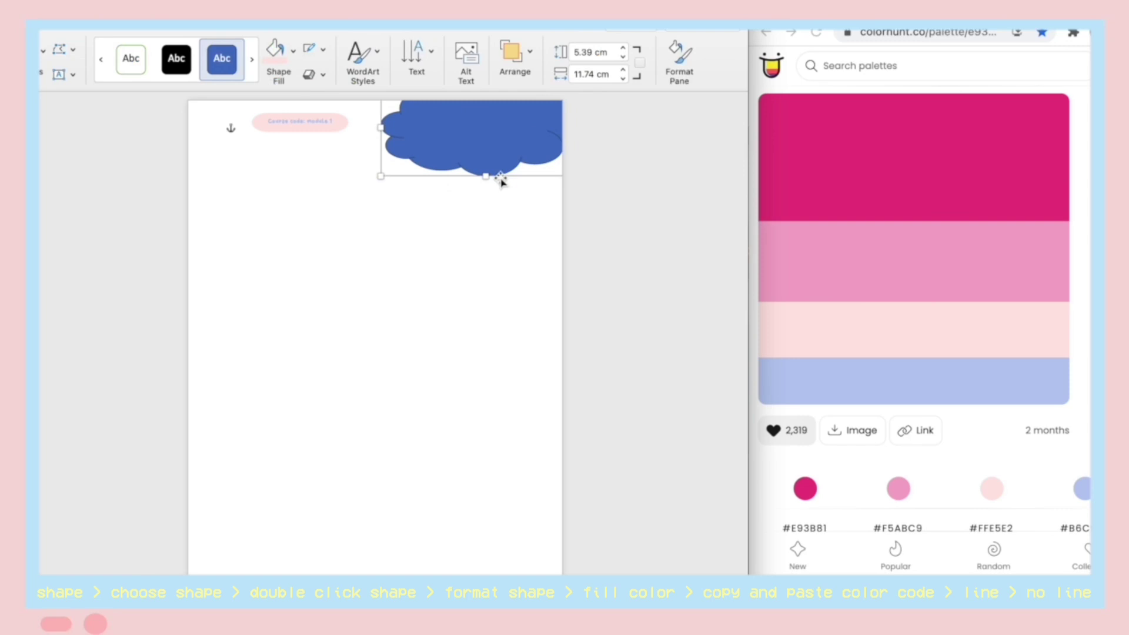
{"action": "left_click_drag", "start_coordinate": [485, 176], "coordinate": [494, 203]}
{"action": "left_click_drag", "start_coordinate": [379, 200], "coordinate": [363, 194]}
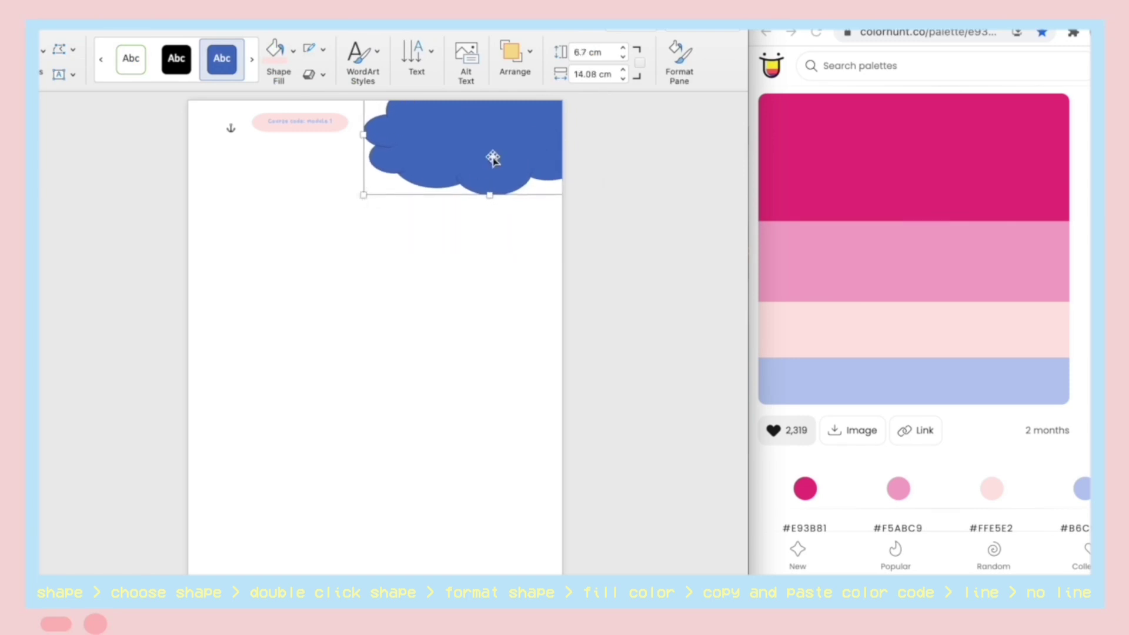
- Fill the cloud with pink #F5ABC9 and set its outline to No line
{"action": "left_click", "coordinate": [760, 294]}
{"action": "double_click", "coordinate": [455, 131]}
{"action": "left_click", "coordinate": [722, 278]}
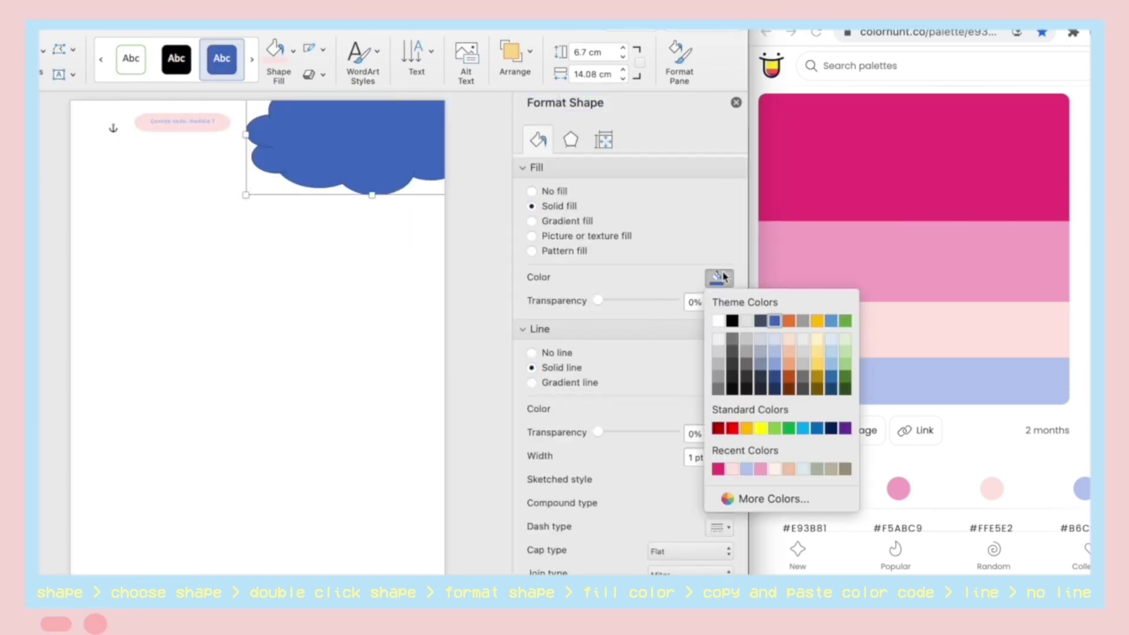
{"action": "left_click", "coordinate": [772, 499]}
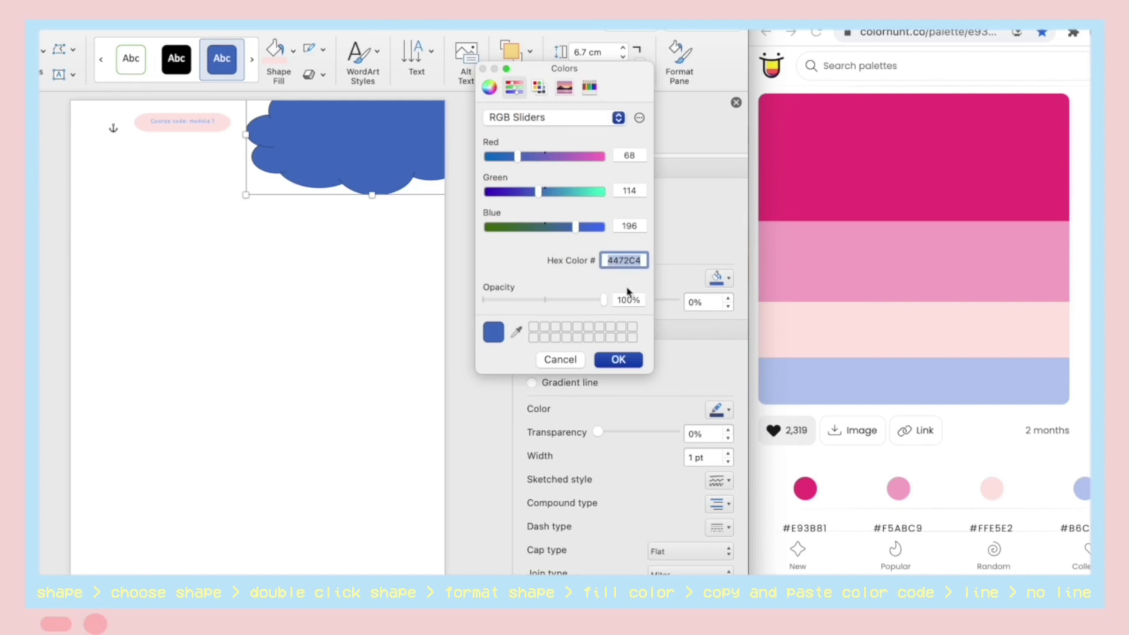
{"action": "key", "text": "BackSpace"}
{"action": "left_click", "coordinate": [624, 366]}
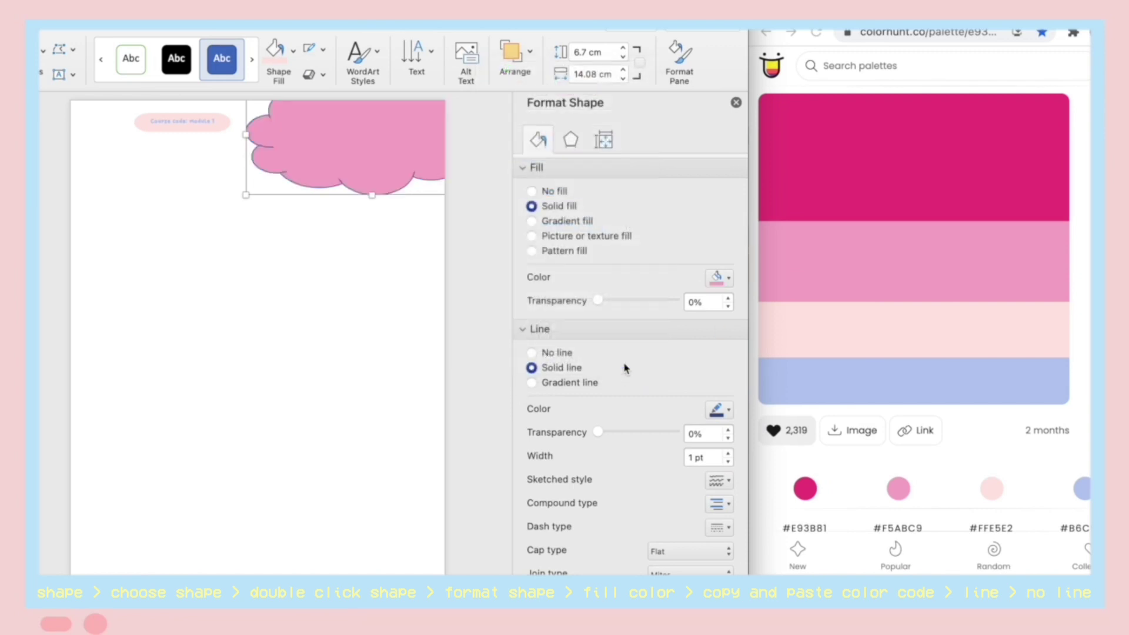
{"action": "left_click", "coordinate": [537, 352]}
{"action": "left_click", "coordinate": [320, 254]}
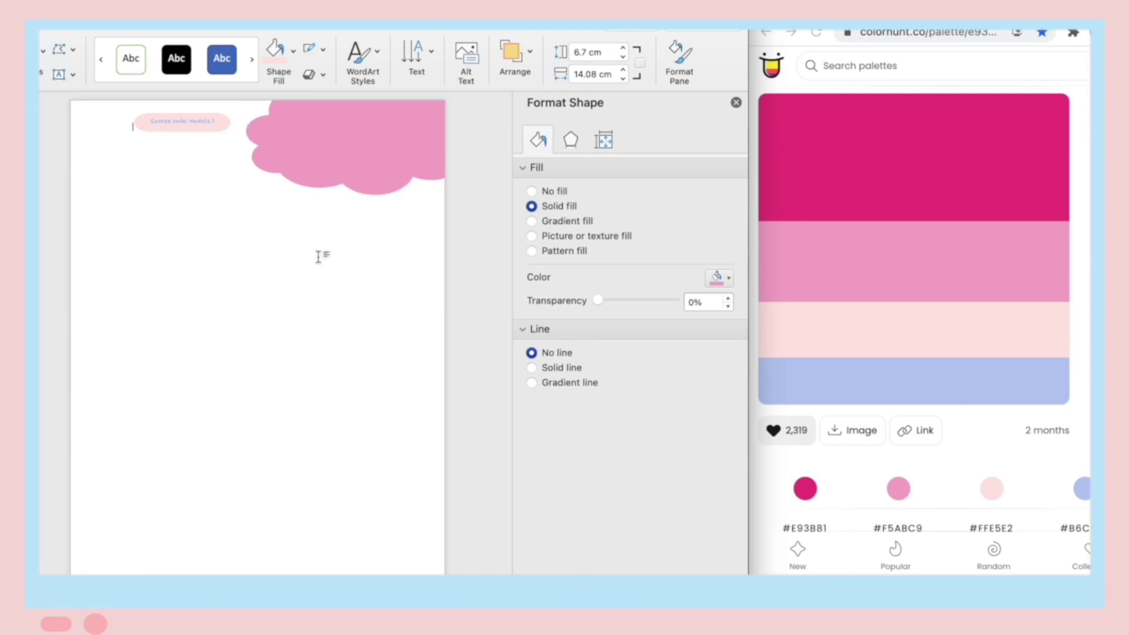
{"action": "left_click", "coordinate": [735, 102]}
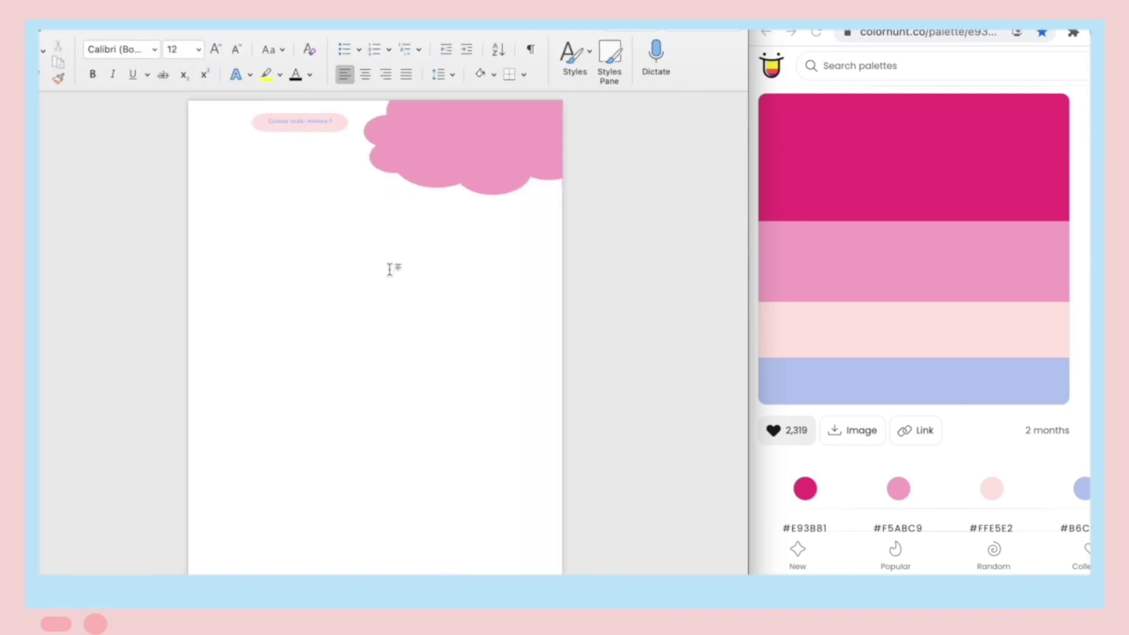
{"action": "left_click", "coordinate": [81, 28]}
{"action": "left_click", "coordinate": [175, 52]}
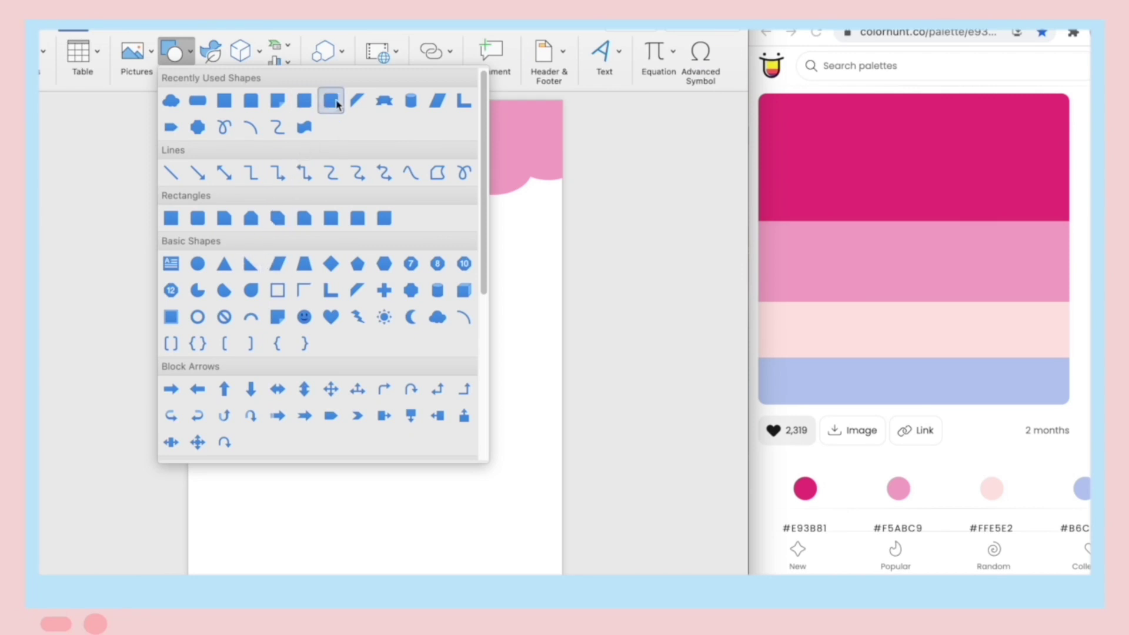
- Draw a long rectangle bar below the label, fill it light blue, and remove its outline
{"action": "left_click", "coordinate": [311, 101]}
{"action": "left_click_drag", "start_coordinate": [257, 141], "coordinate": [551, 161]}
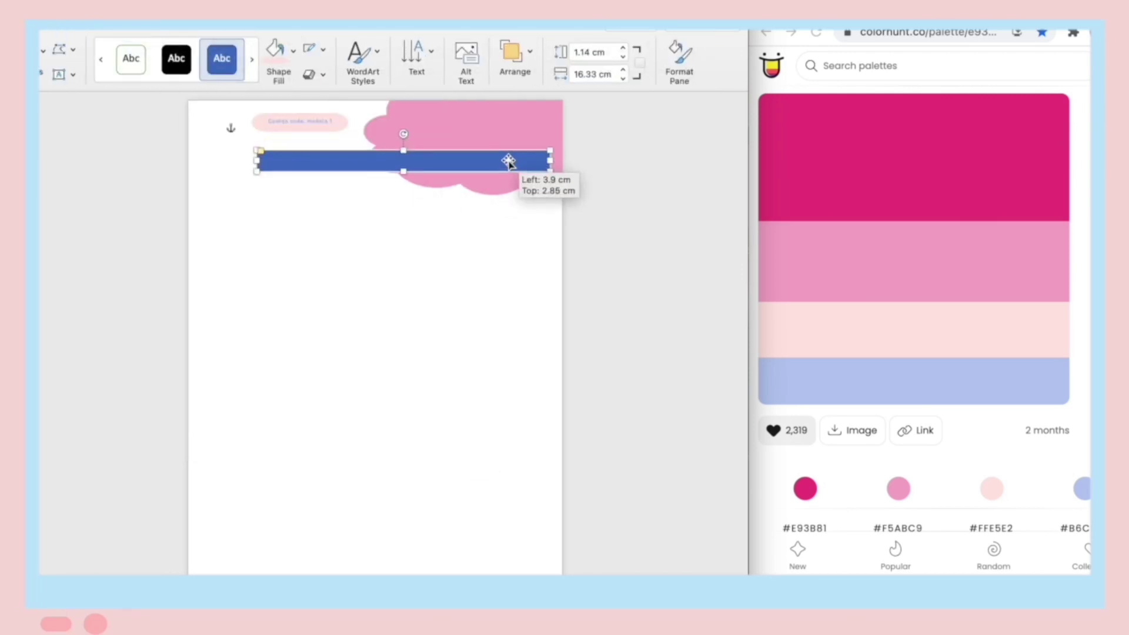
{"action": "double_click", "coordinate": [506, 157]}
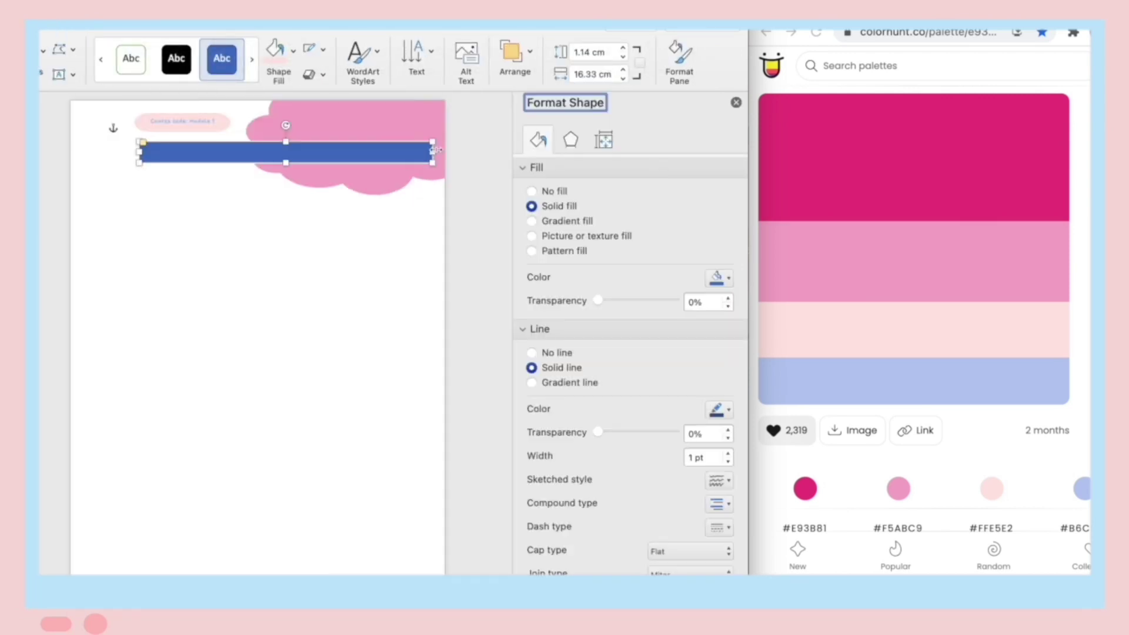
{"action": "left_click", "coordinate": [717, 279]}
{"action": "left_click", "coordinate": [760, 469]}
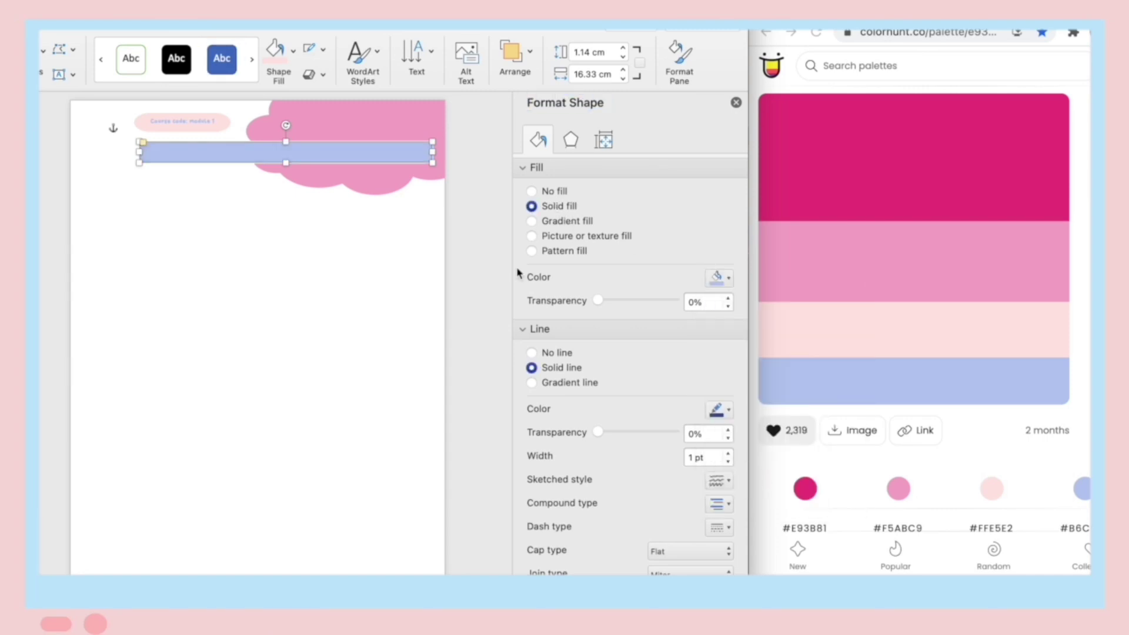
{"action": "left_click", "coordinate": [542, 355]}
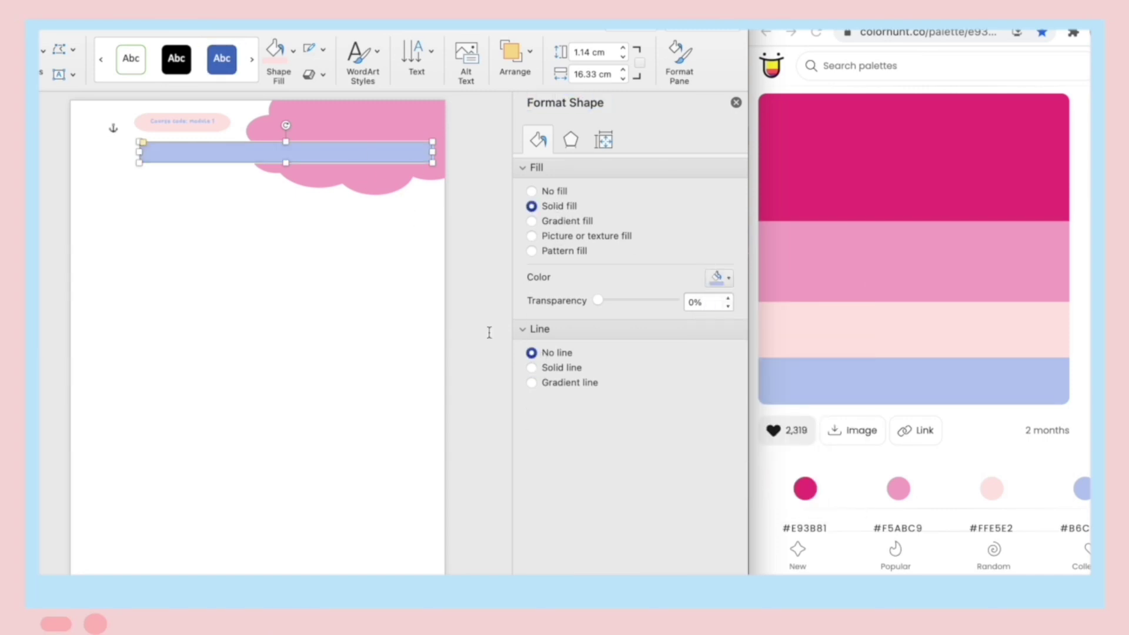
{"action": "left_click", "coordinate": [268, 237]}
- Browse the text insertion options and decorative text styles without applying one
{"action": "left_click", "coordinate": [600, 59]}
{"action": "left_click", "coordinate": [565, 100]}
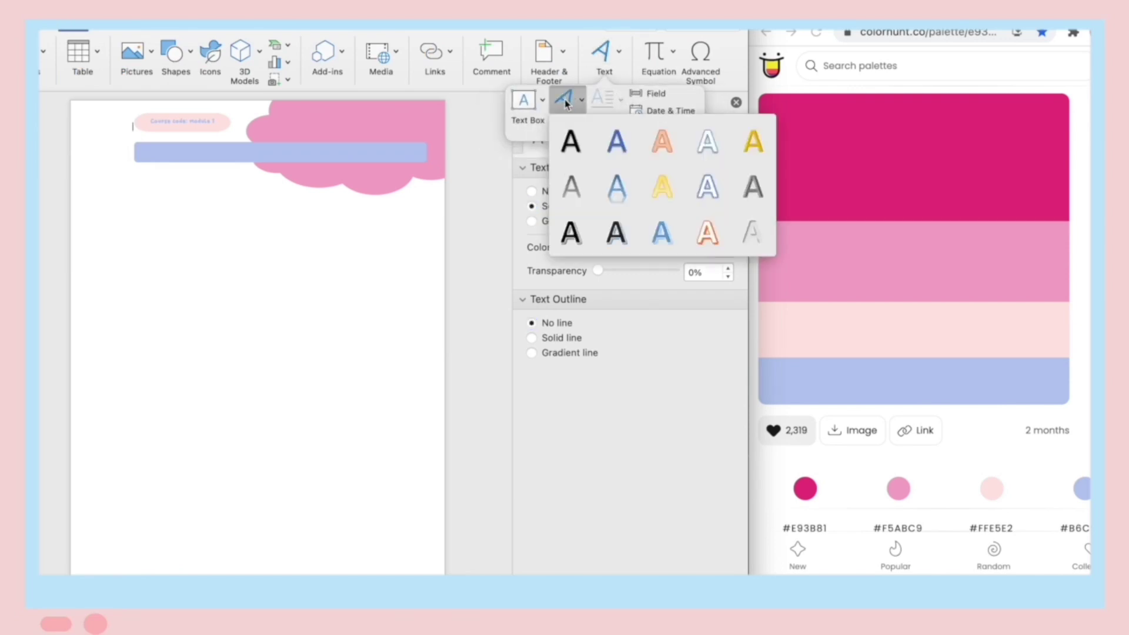
{"action": "left_click", "coordinate": [525, 105]}
- Draw a centred 'topic' text box over the blue bar, stretched across its width
{"action": "left_click", "coordinate": [526, 104]}
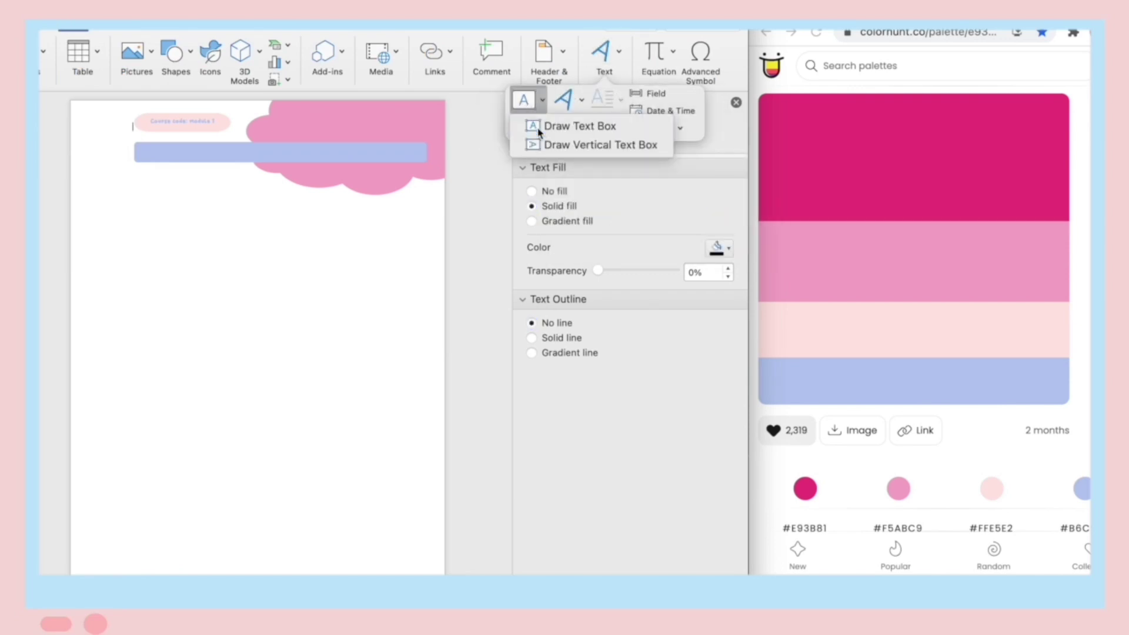
{"action": "left_click", "coordinate": [530, 126]}
{"action": "left_click_drag", "start_coordinate": [156, 147], "coordinate": [404, 162]}
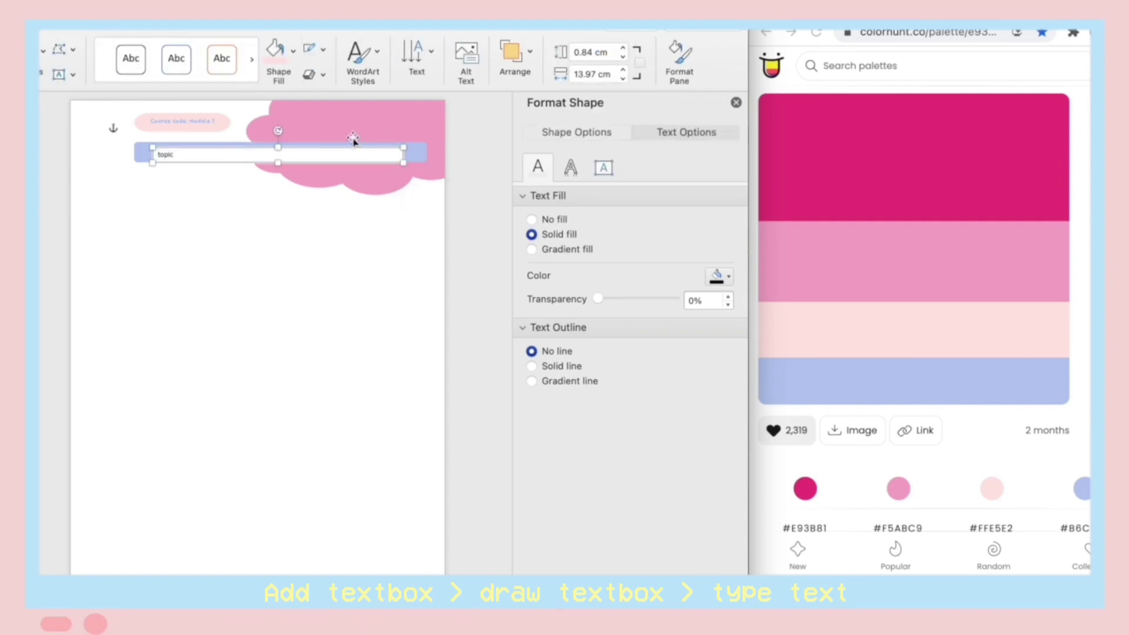
{"action": "left_click", "coordinate": [88, 42]}
{"action": "left_click", "coordinate": [365, 74]}
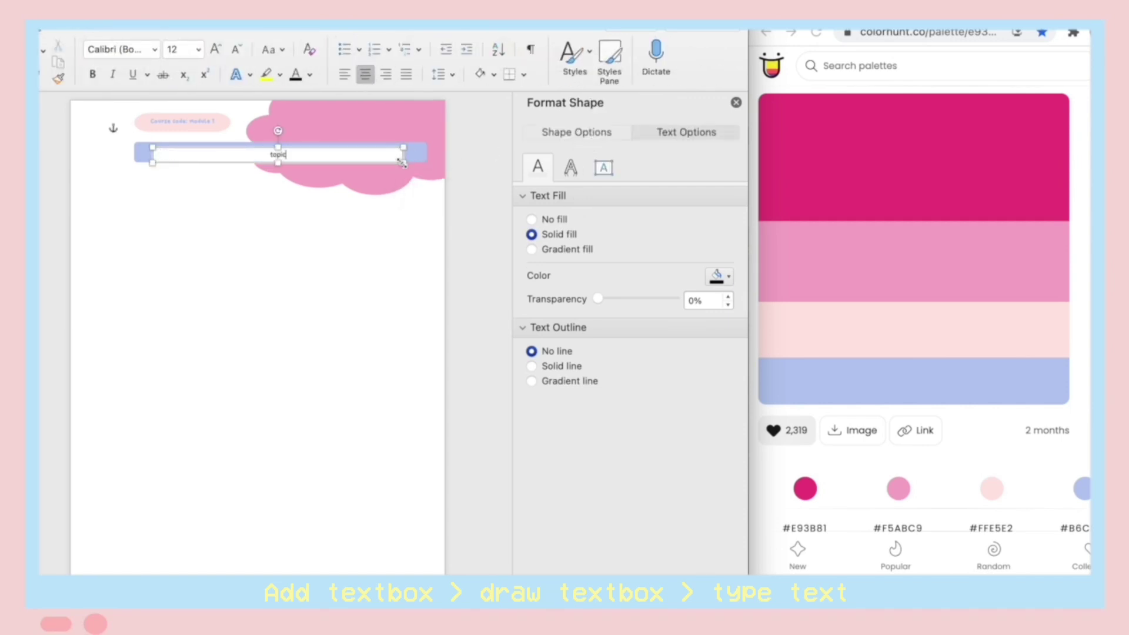
{"action": "left_click_drag", "start_coordinate": [402, 163], "coordinate": [426, 163]}
{"action": "left_click_drag", "start_coordinate": [167, 163], "coordinate": [149, 164]}
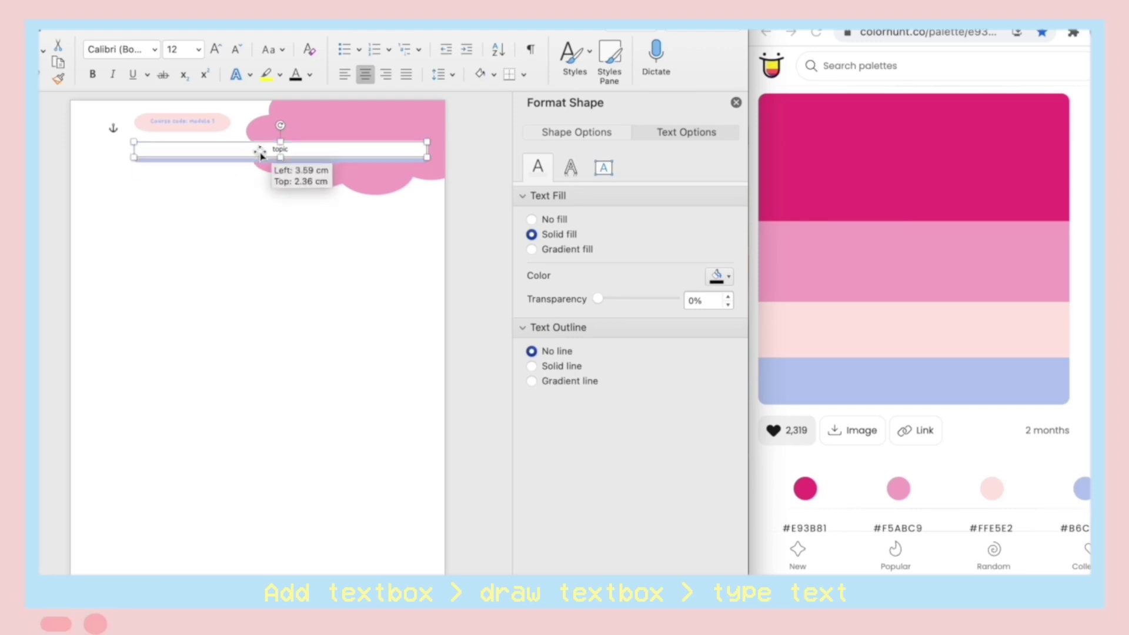
- Give the topic text box no fill and no line, then nudge it into place
{"action": "left_click", "coordinate": [576, 132]}
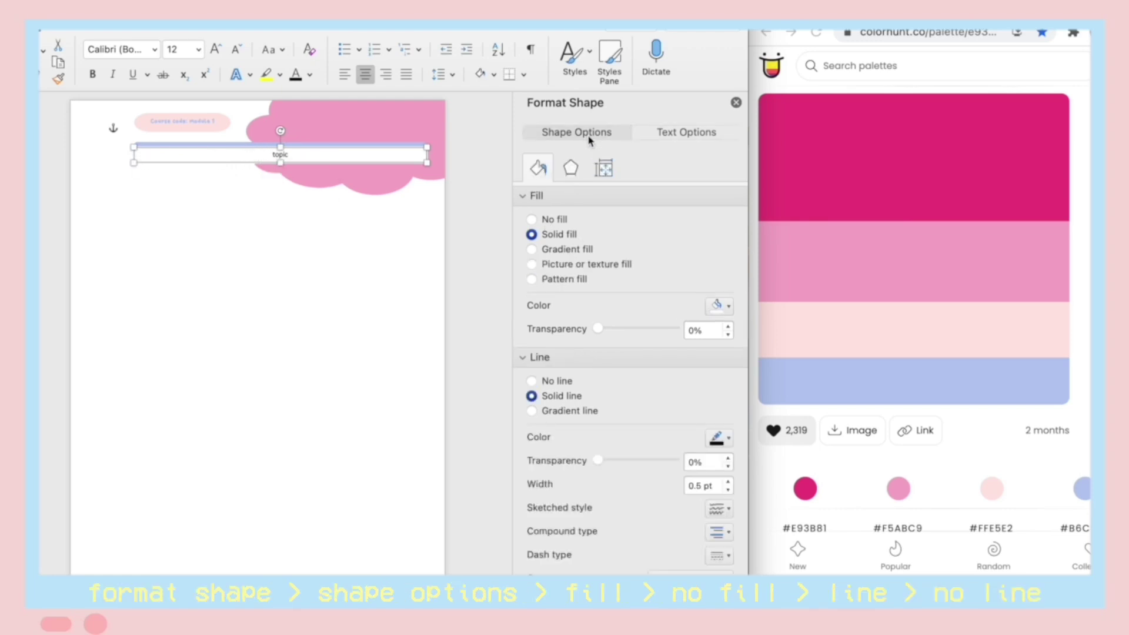
{"action": "left_click", "coordinate": [532, 220]}
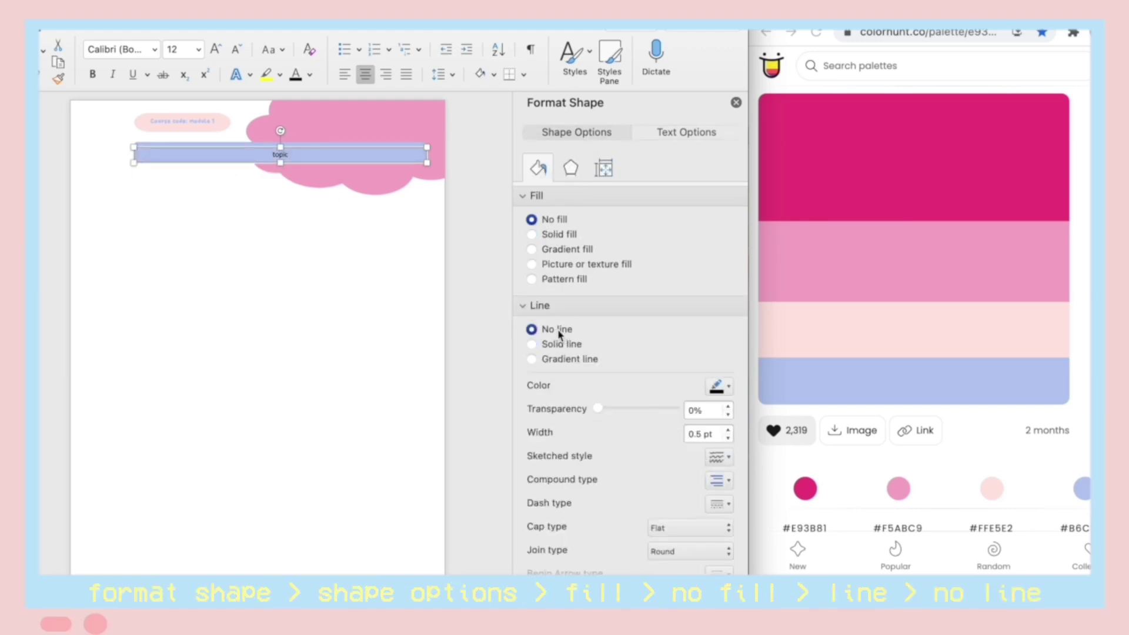
{"action": "left_click_drag", "start_coordinate": [325, 155], "coordinate": [307, 156]}
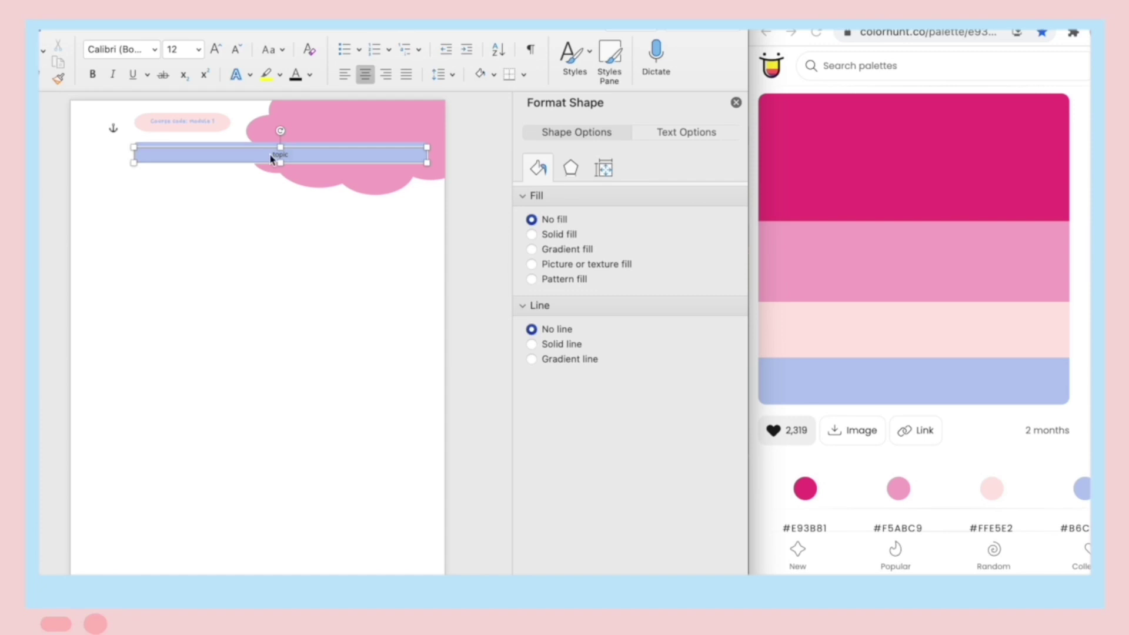
- Set the topic text to the Winkle font at 22 pt and raise the box's top edge
{"action": "left_click", "coordinate": [147, 49]}
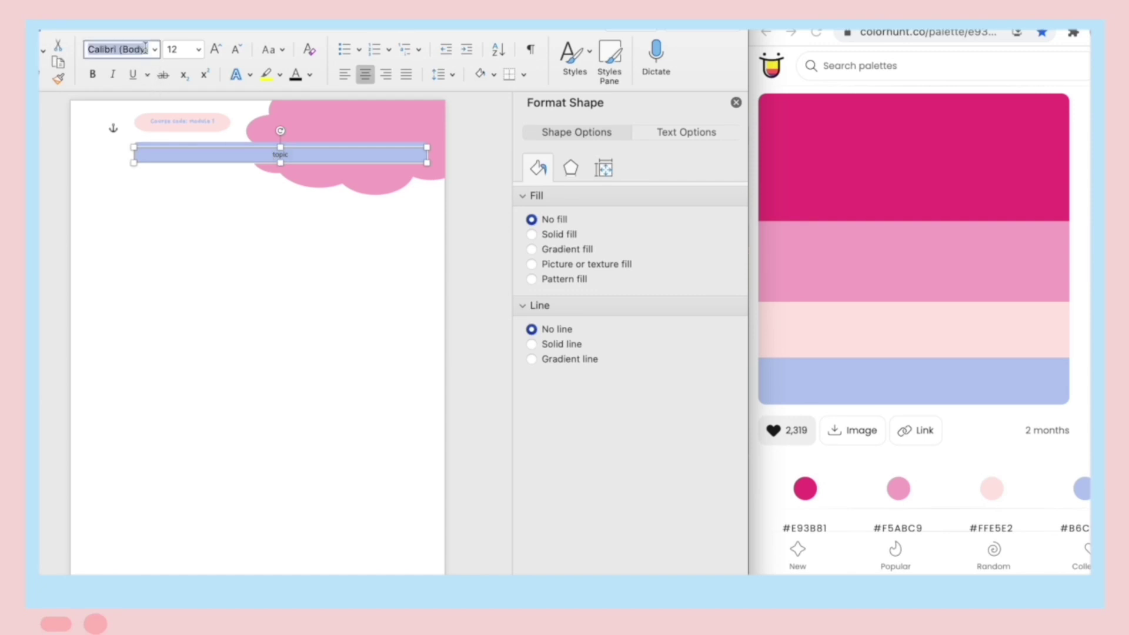
{"action": "type", "text": "Winkle"}
{"action": "key", "text": "Return"}
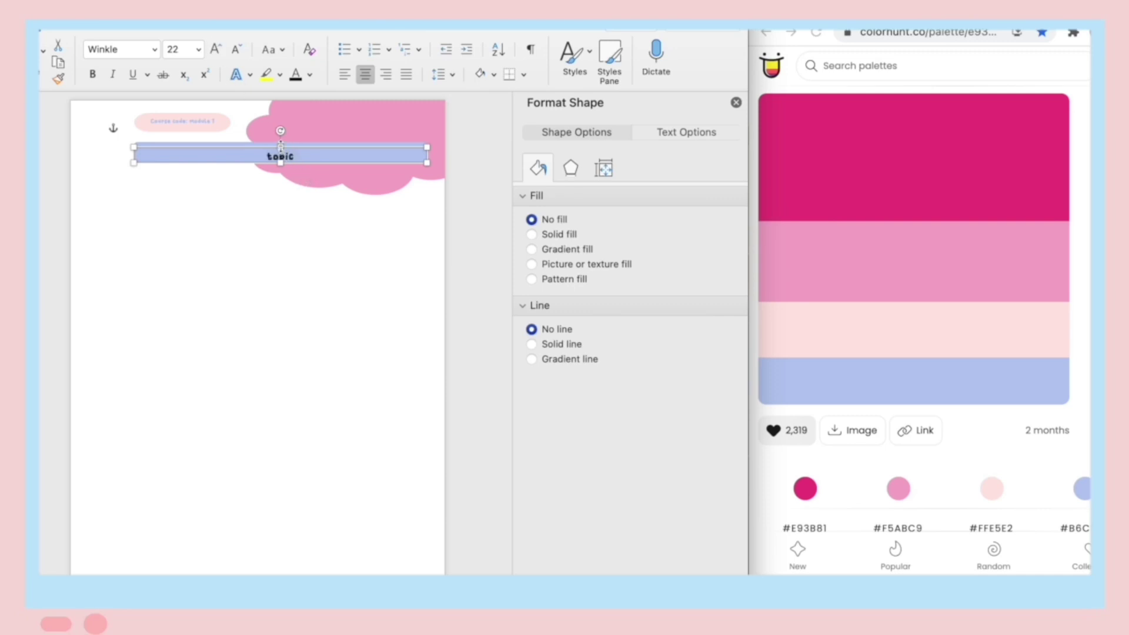
{"action": "left_click_drag", "start_coordinate": [280, 146], "coordinate": [282, 143]}
{"action": "left_click", "coordinate": [302, 190]}
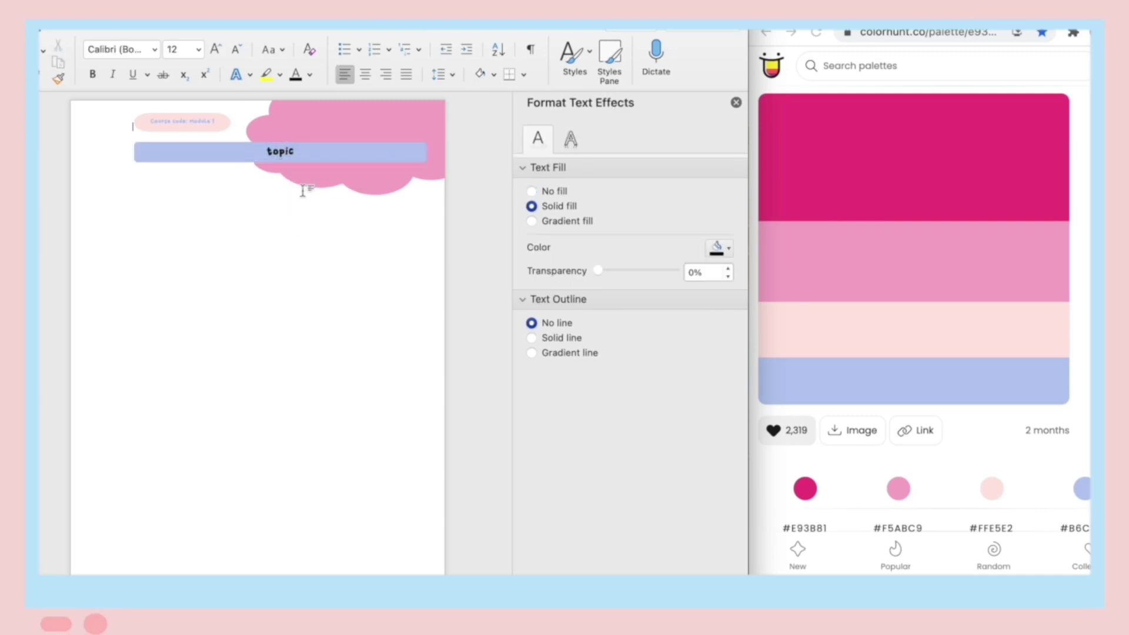
{"action": "left_click", "coordinate": [287, 156]}
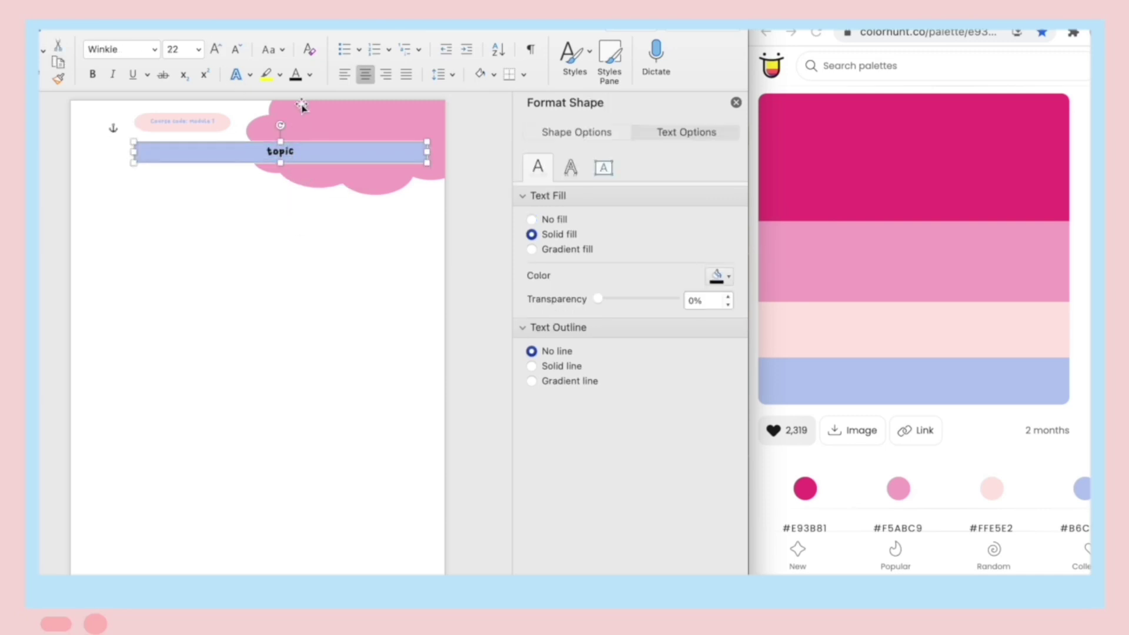
- Copy the magenta #E93BB1 from the online palette and apply it as the topic text colour
{"action": "left_click", "coordinate": [818, 281]}
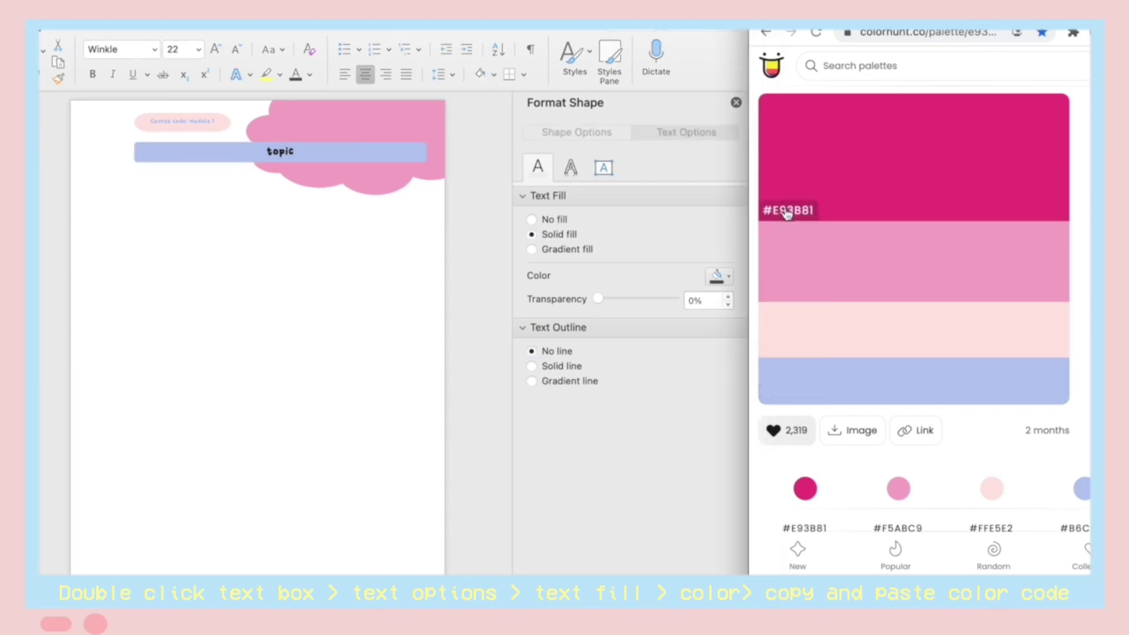
{"action": "left_click", "coordinate": [809, 219]}
{"action": "left_click", "coordinate": [299, 154]}
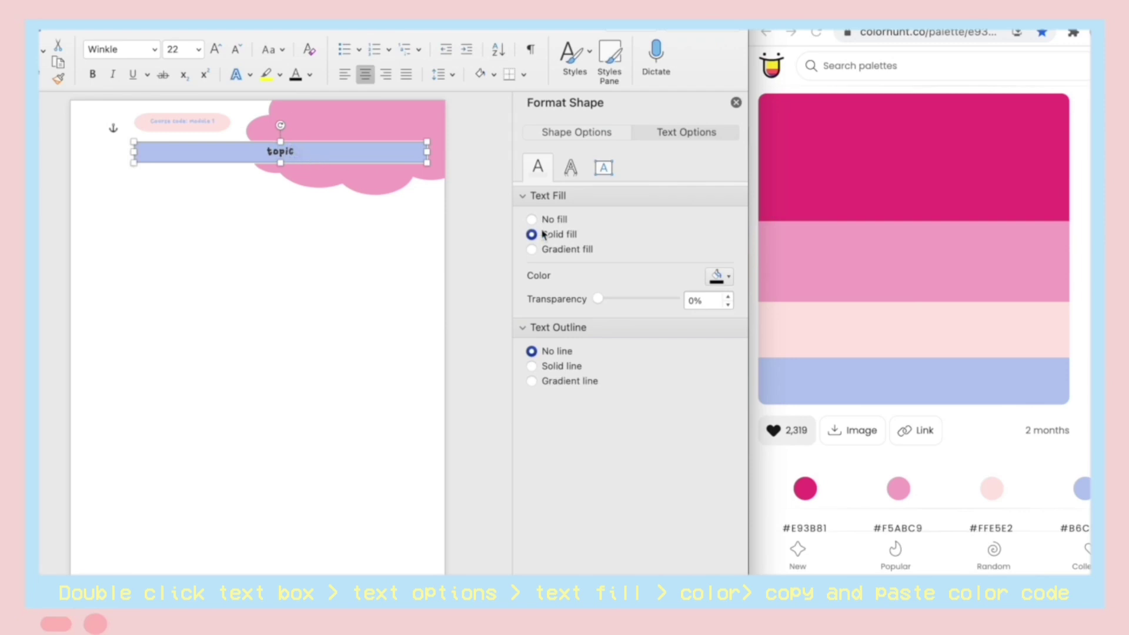
{"action": "left_click", "coordinate": [727, 277]}
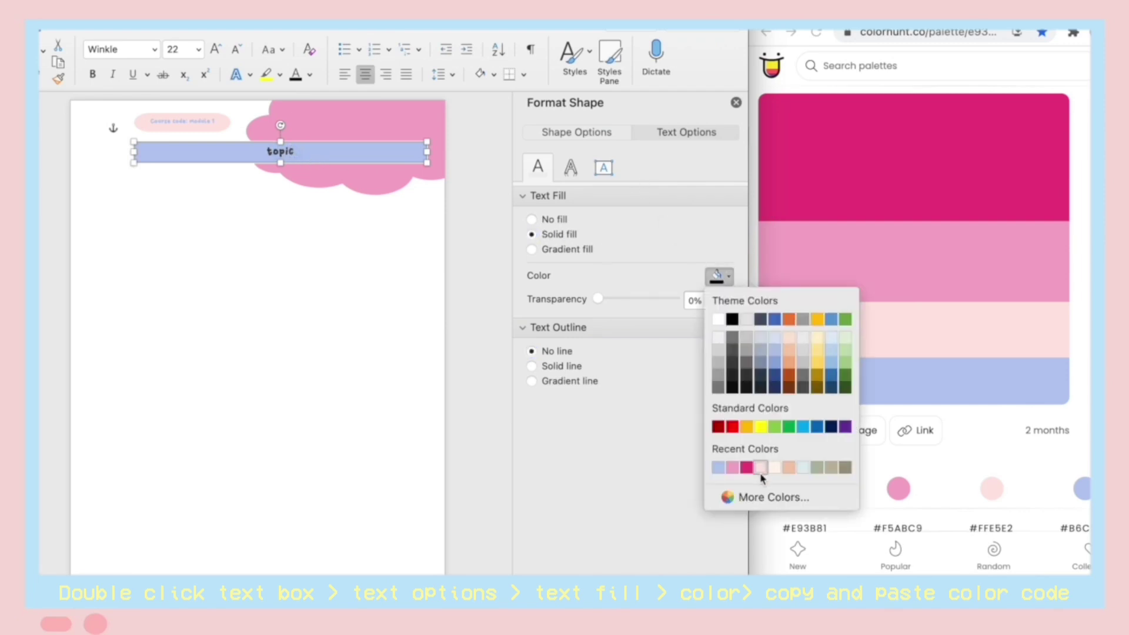
{"action": "left_click", "coordinate": [749, 471]}
{"action": "left_click", "coordinate": [290, 279]}
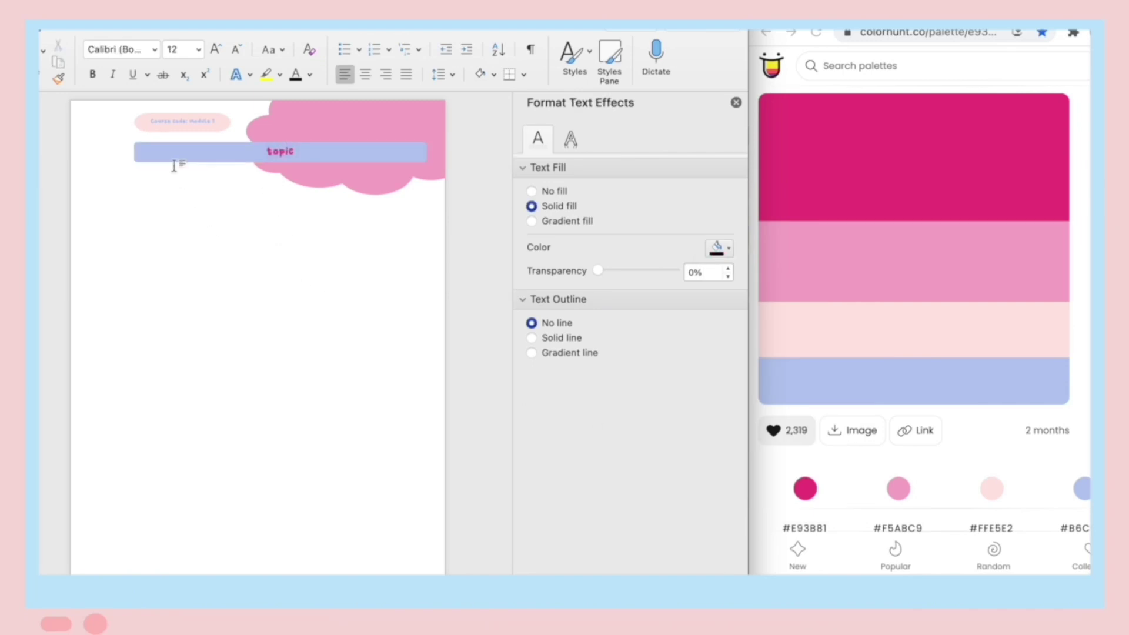
- Draw a tall text box below the topic bar and type repeated 'note' placeholder text
{"action": "left_click", "coordinate": [75, 31]}
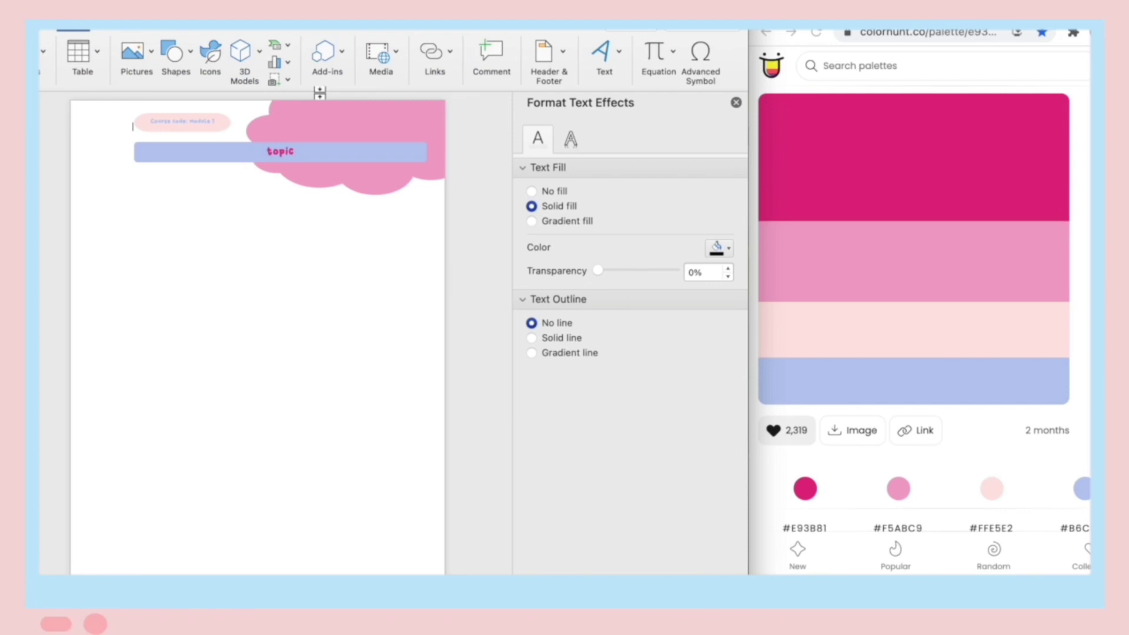
{"action": "left_click", "coordinate": [603, 53]}
{"action": "left_click", "coordinate": [519, 111]}
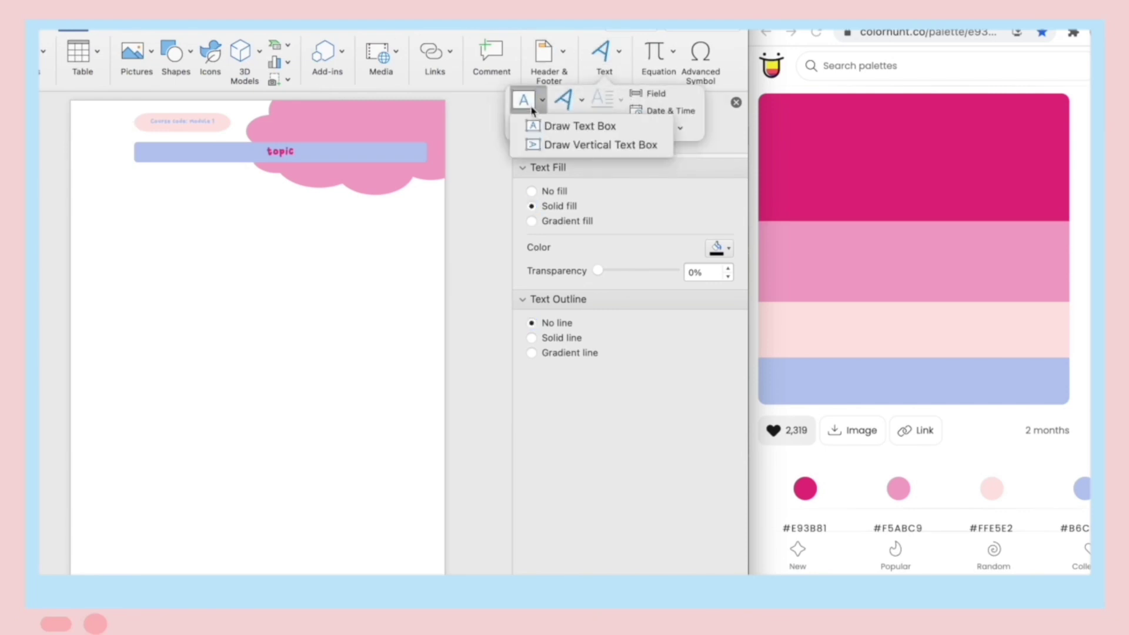
{"action": "left_click", "coordinate": [538, 127]}
{"action": "left_click_drag", "start_coordinate": [139, 174], "coordinate": [265, 371]}
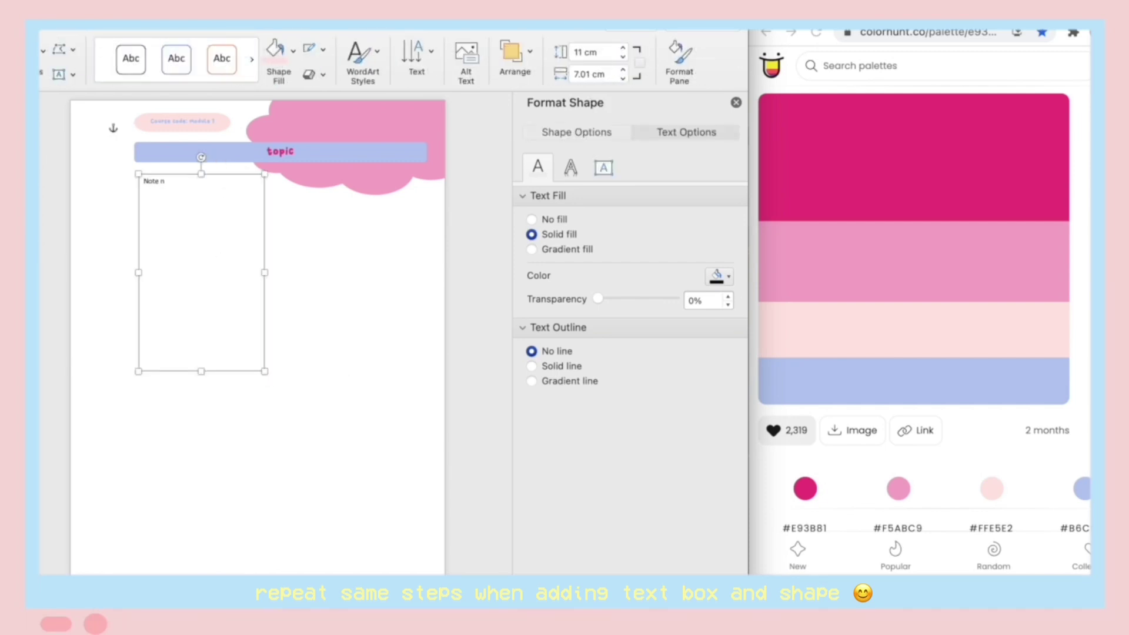
{"action": "type", "text": "note...note...note...note"}
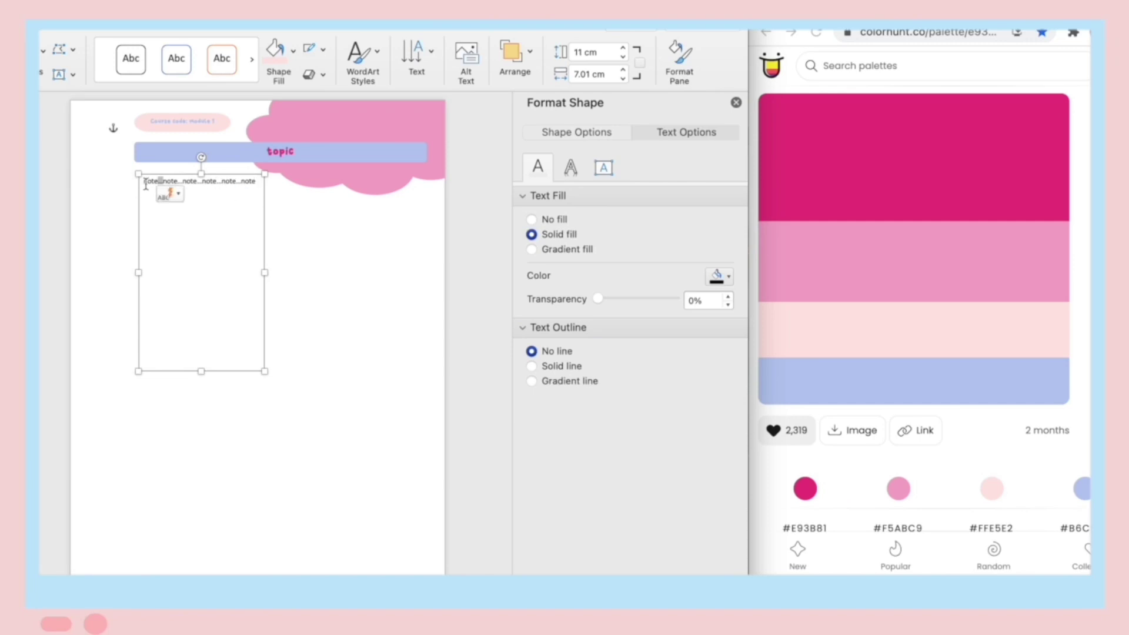
- Set the note text to size 8 and paste in two more batches of notes
{"action": "key", "text": "super+a"}
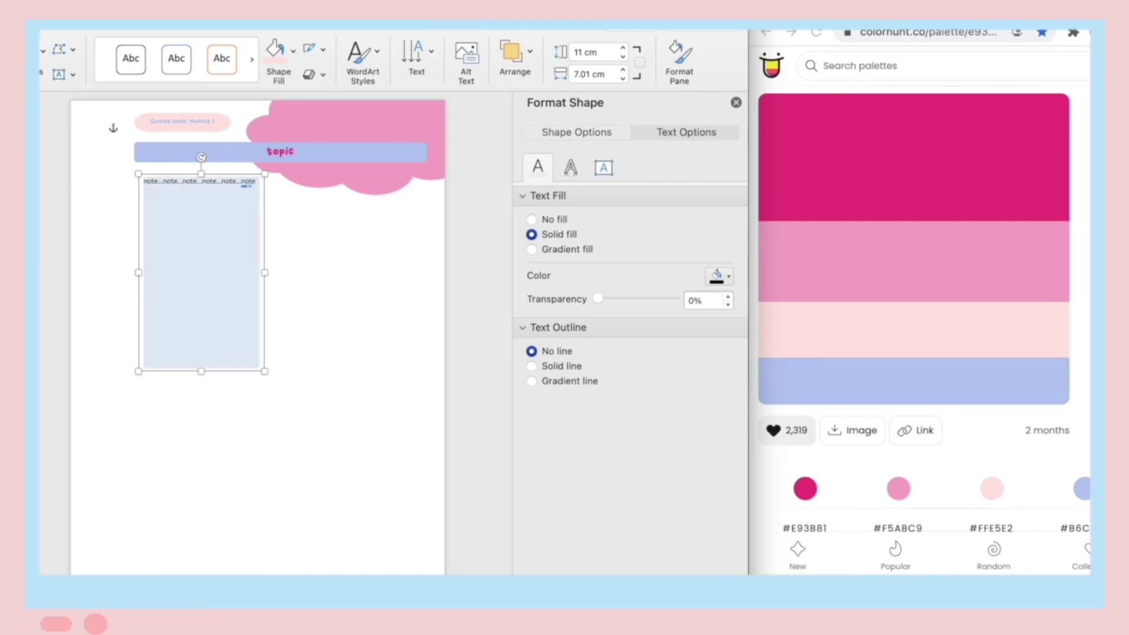
{"action": "left_click", "coordinate": [198, 50]}
{"action": "left_click", "coordinate": [177, 65]}
{"action": "left_click", "coordinate": [242, 188]}
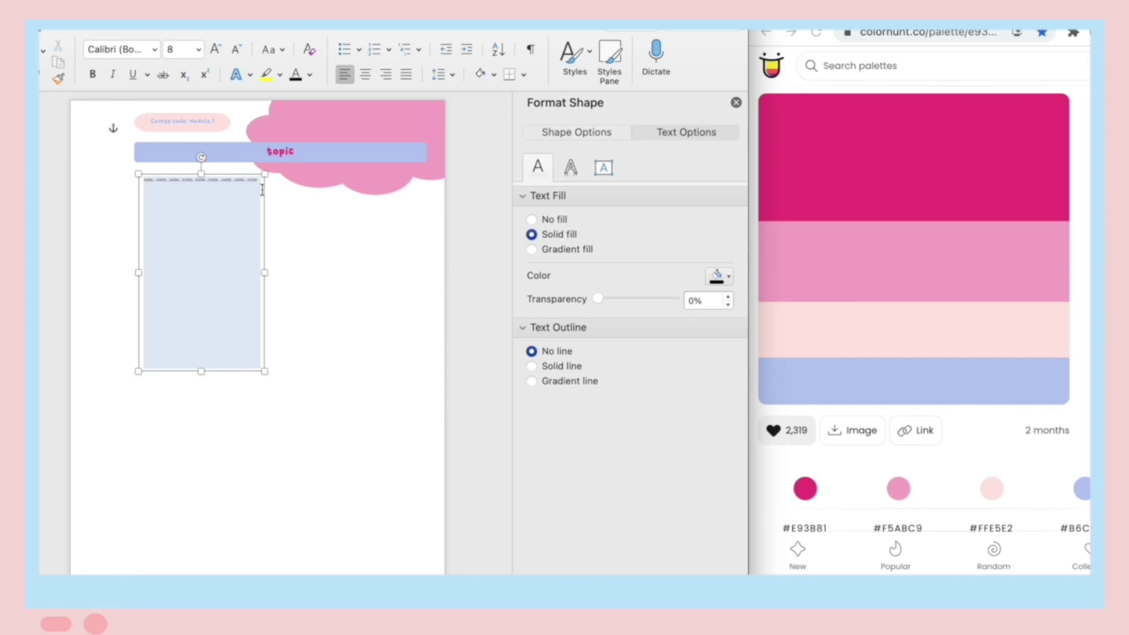
{"action": "left_click", "coordinate": [222, 210]}
{"action": "key", "text": "super+v"}
{"action": "key", "text": "super+v"}
{"action": "key", "text": "super+v"}
{"action": "key", "text": "super+v"}
{"action": "key", "text": "super+v"}
{"action": "key", "text": "super+v"}
{"action": "key", "text": "super+v"}
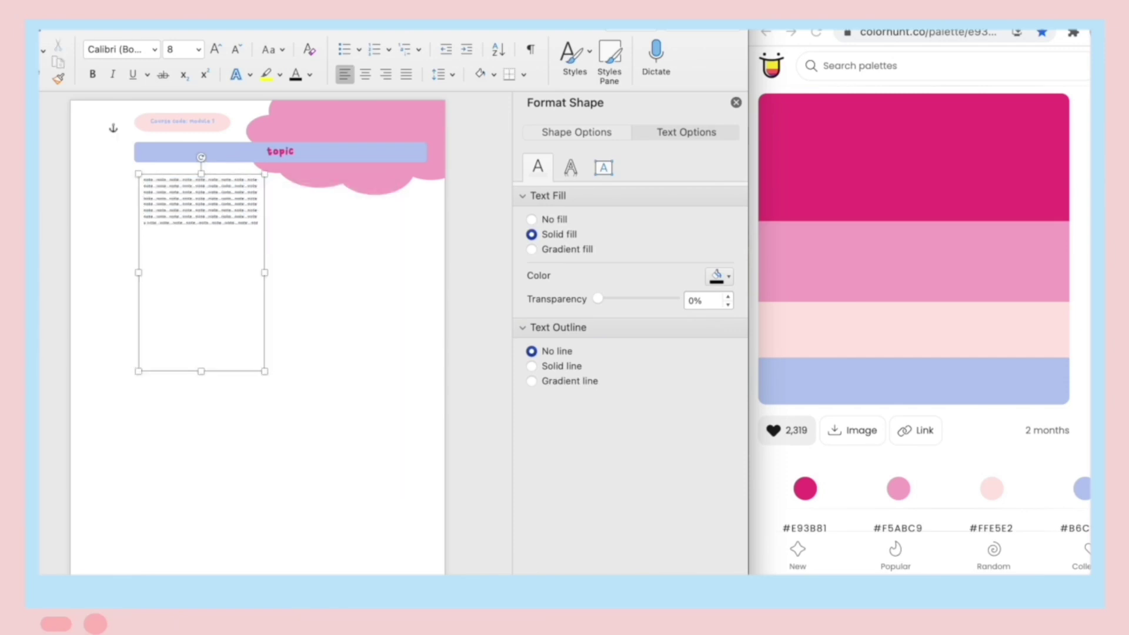
{"action": "key", "text": "super+v"}
{"action": "key", "text": "super+v"}
{"action": "key", "text": "super+v"}
{"action": "key", "text": "super+v"}
{"action": "key", "text": "super+v"}
{"action": "key", "text": "super+v"}
{"action": "key", "text": "super+v"}
{"action": "key", "text": "super+v"}
{"action": "key", "text": "super+v"}
{"action": "key", "text": "super+v"}
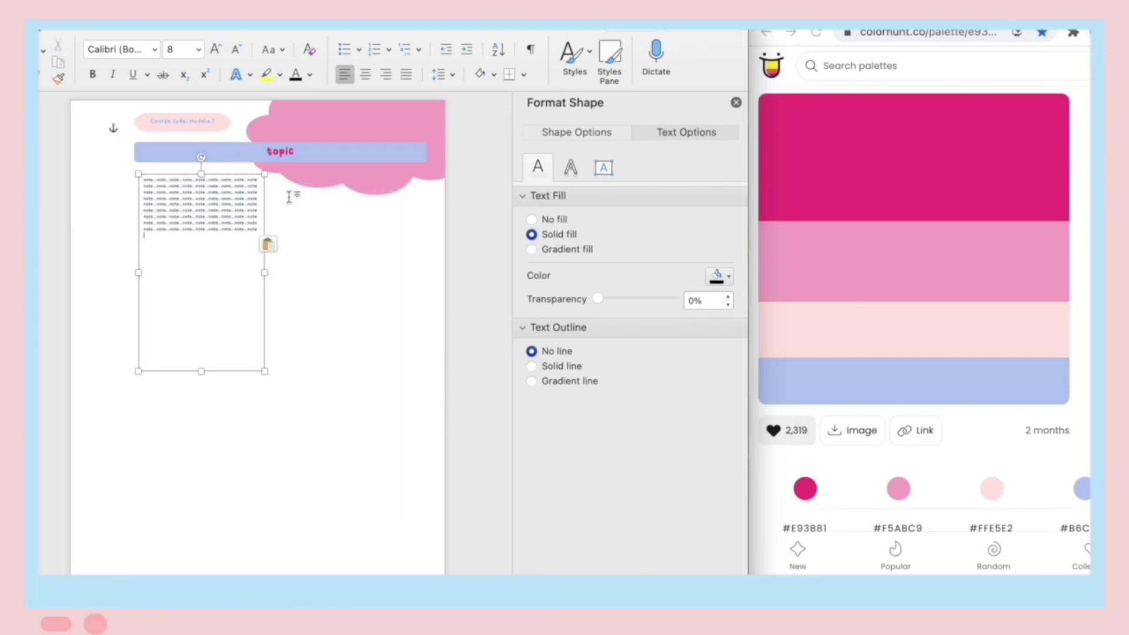
- Shorten the note box to fit its text and make it transparent and borderless
{"action": "left_click_drag", "start_coordinate": [201, 371], "coordinate": [201, 285]}
{"action": "left_click_drag", "start_coordinate": [205, 214], "coordinate": [198, 227]}
{"action": "left_click", "coordinate": [284, 224]}
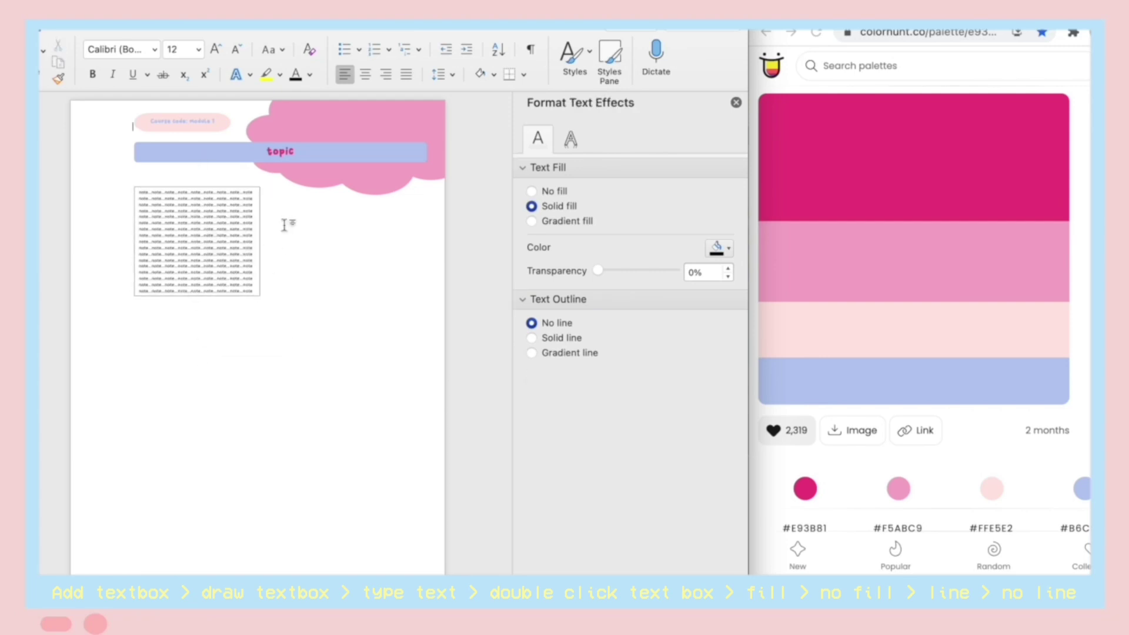
{"action": "left_click", "coordinate": [216, 246]}
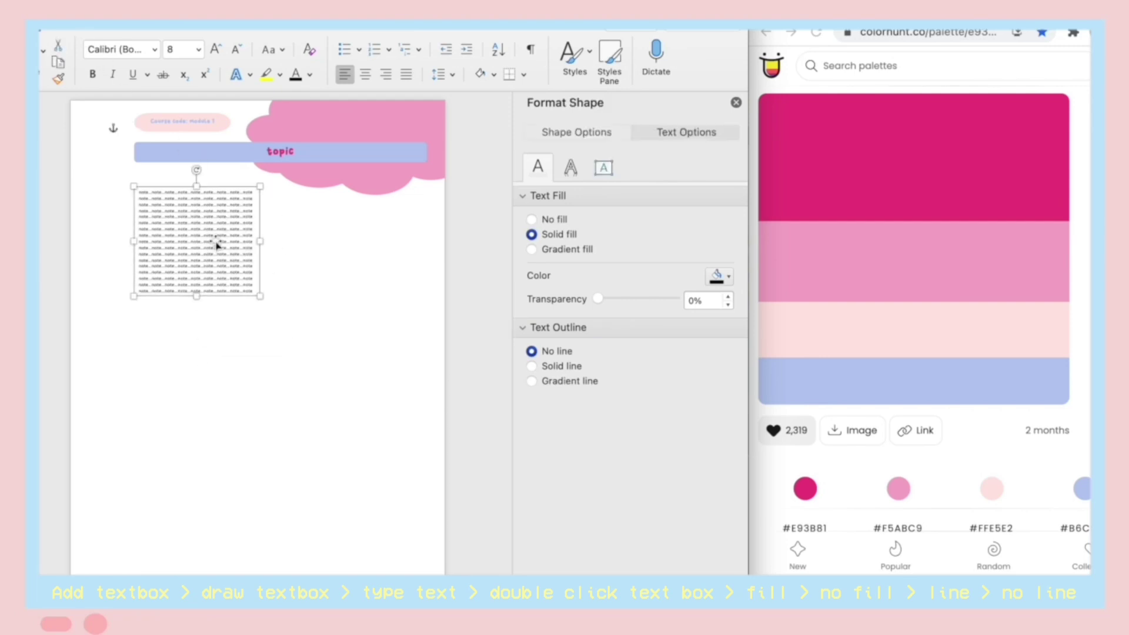
{"action": "double_click", "coordinate": [257, 256]}
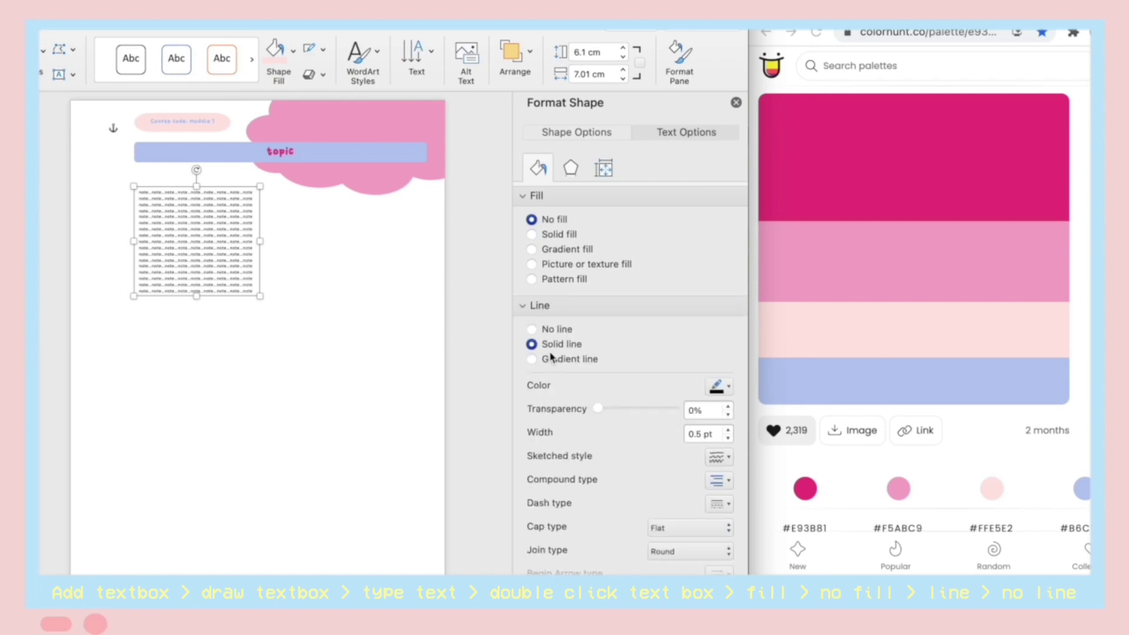
{"action": "left_click", "coordinate": [403, 332]}
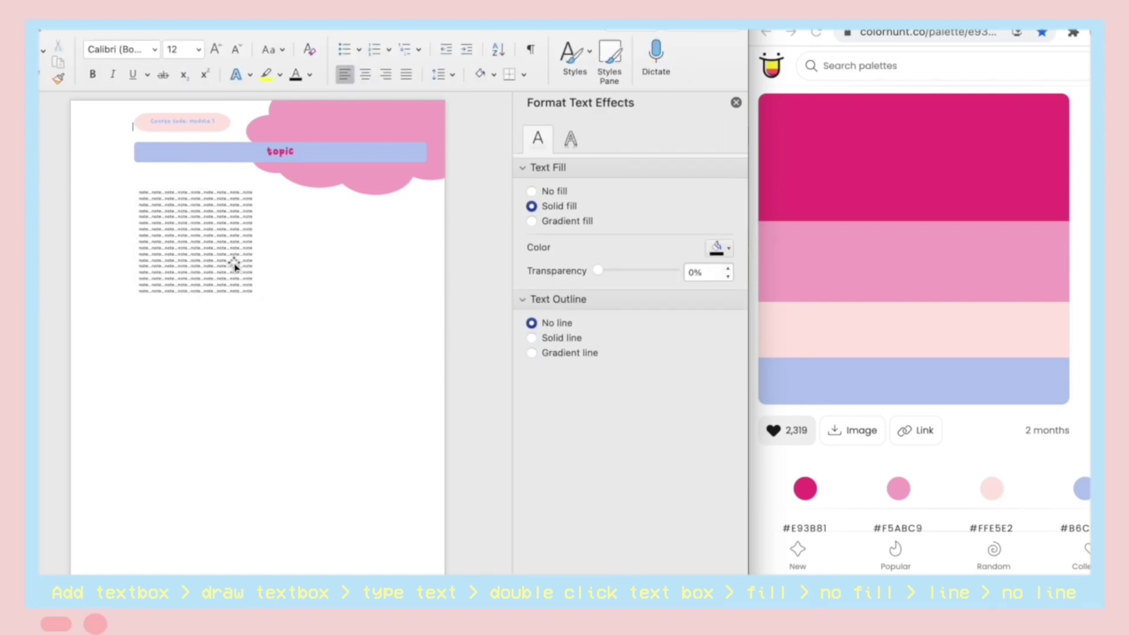
- Draw a thin text box above the notes for the Subtopic 1 heading and type it
{"action": "left_click", "coordinate": [66, 28]}
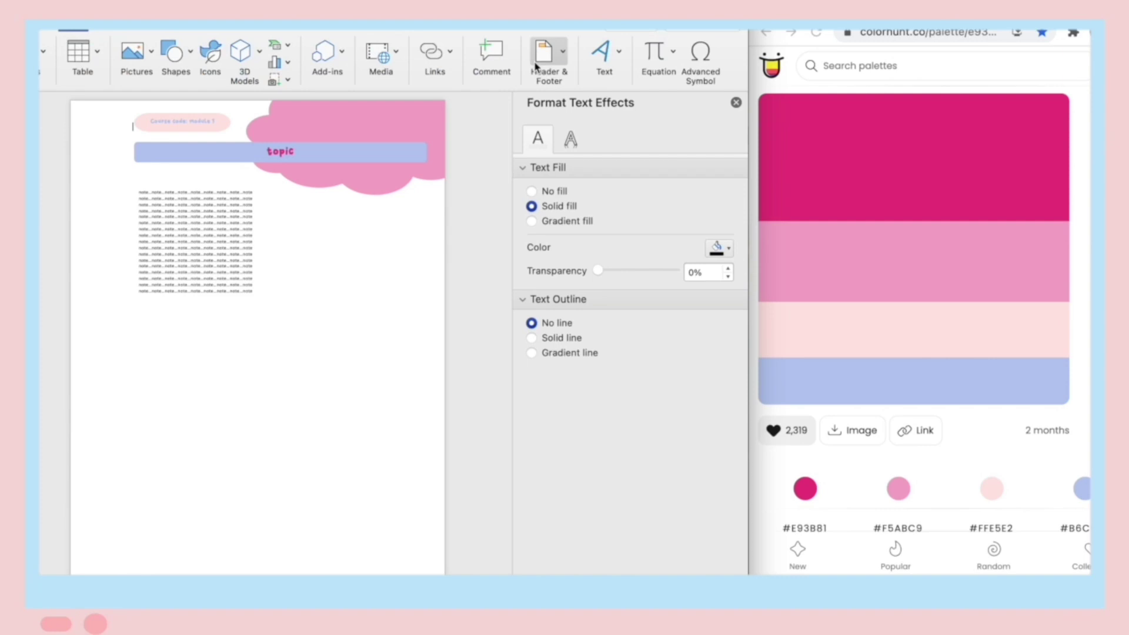
{"action": "left_click", "coordinate": [603, 55]}
{"action": "left_click", "coordinate": [542, 100]}
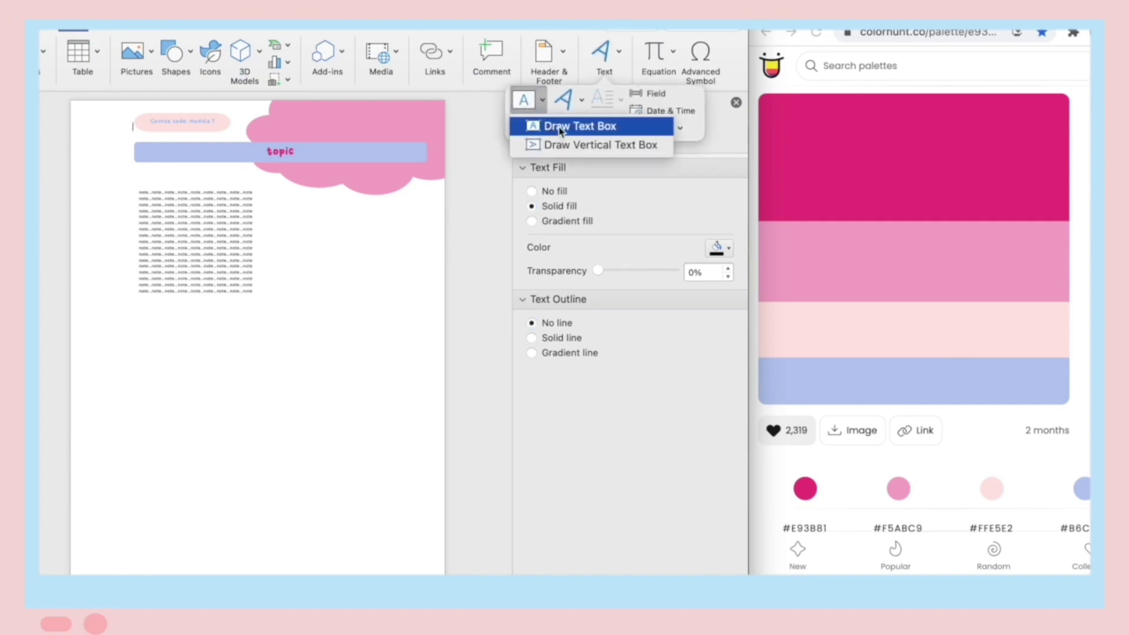
{"action": "left_click", "coordinate": [560, 127]}
{"action": "left_click_drag", "start_coordinate": [142, 170], "coordinate": [246, 184]}
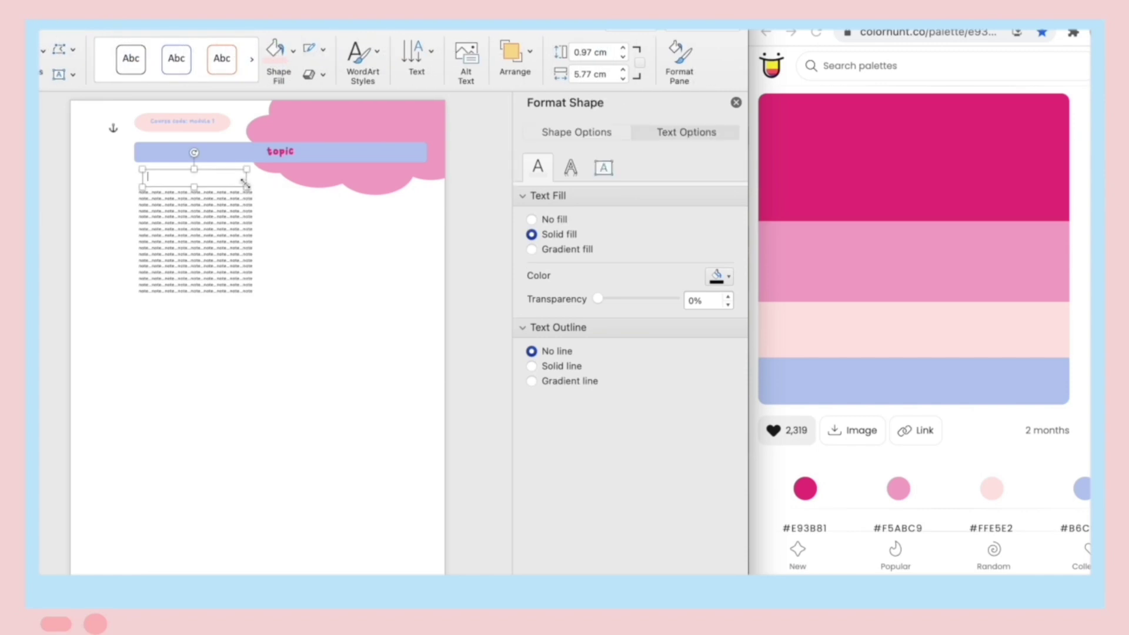
{"action": "type", "text": "sub"}
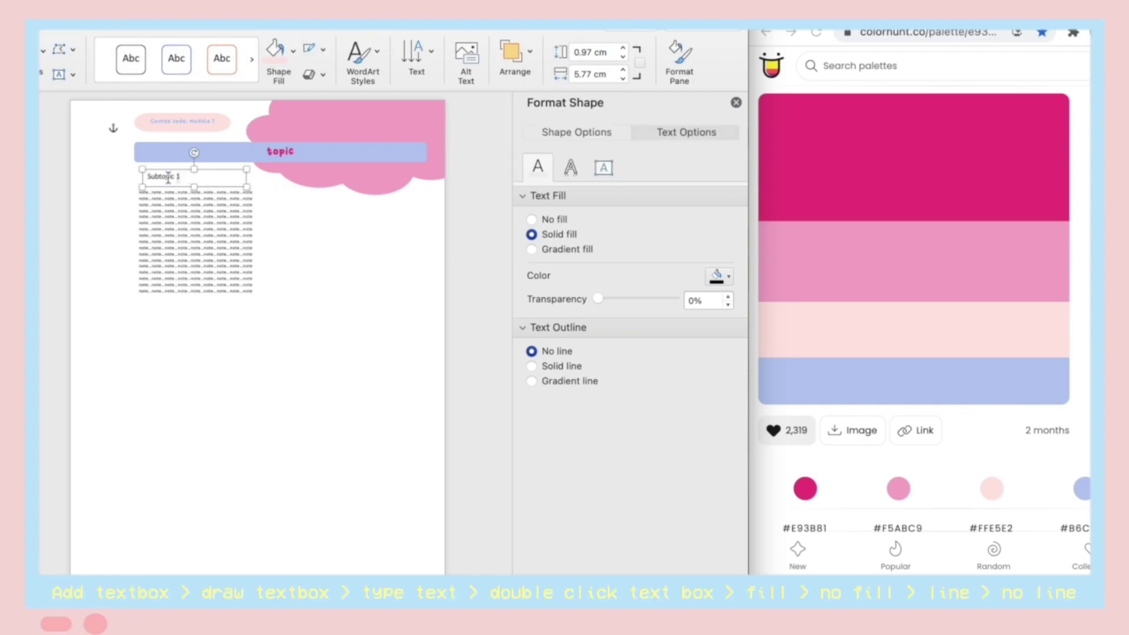
- Make Subtopic 1 Winkle, centred and pink, then begin adding a picture below the notes
{"action": "left_click", "coordinate": [43, 33]}
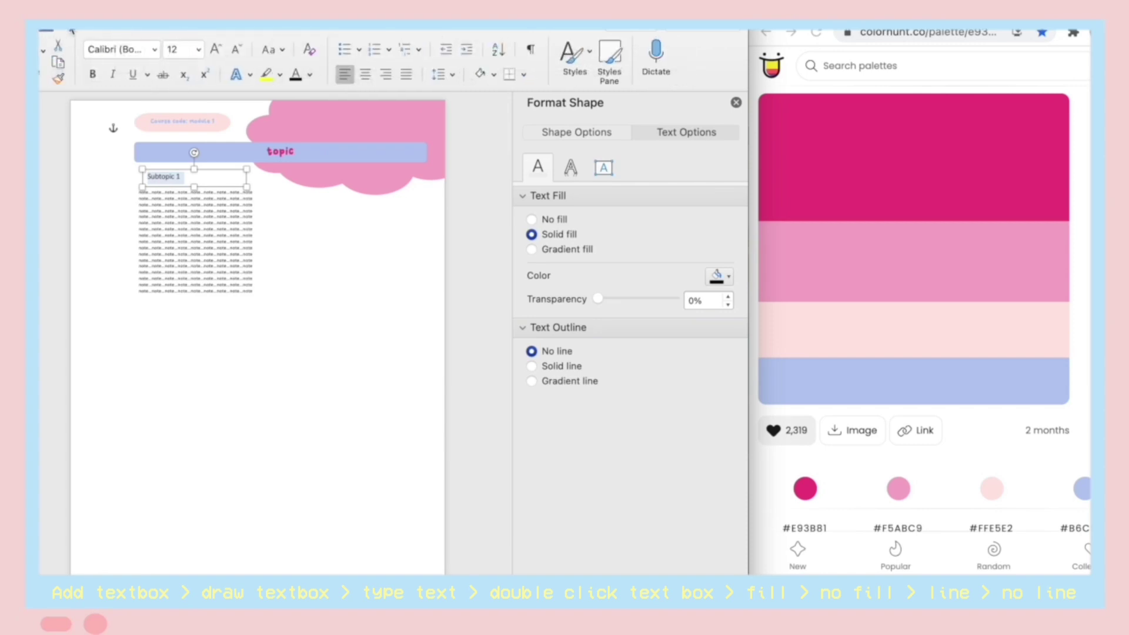
{"action": "left_click", "coordinate": [154, 51]}
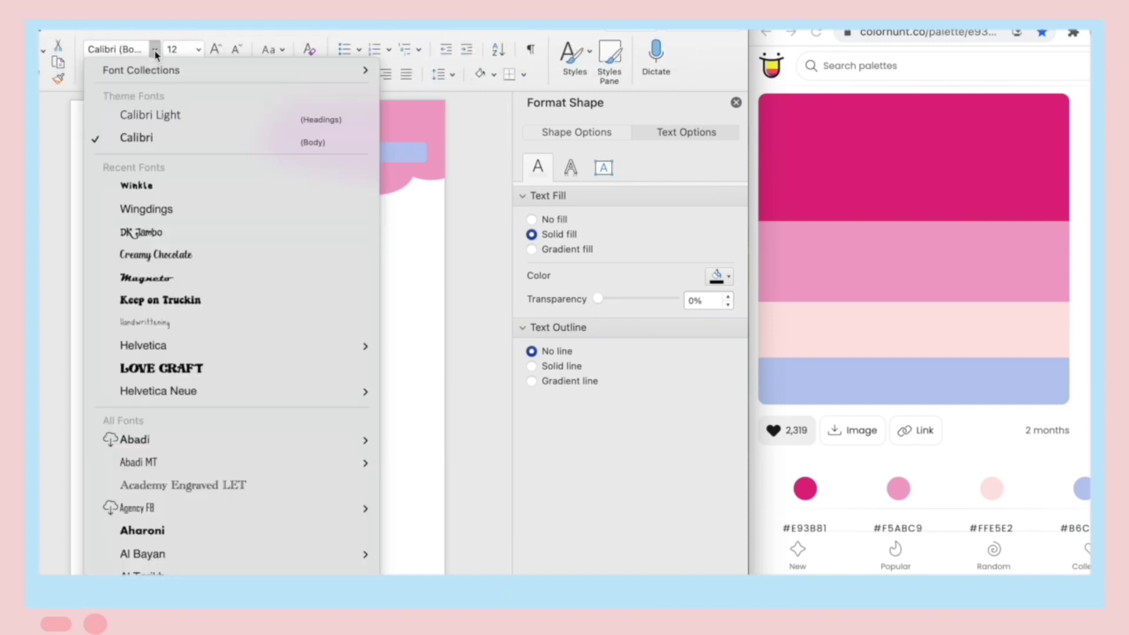
{"action": "left_click", "coordinate": [162, 183]}
{"action": "left_click", "coordinate": [364, 75]}
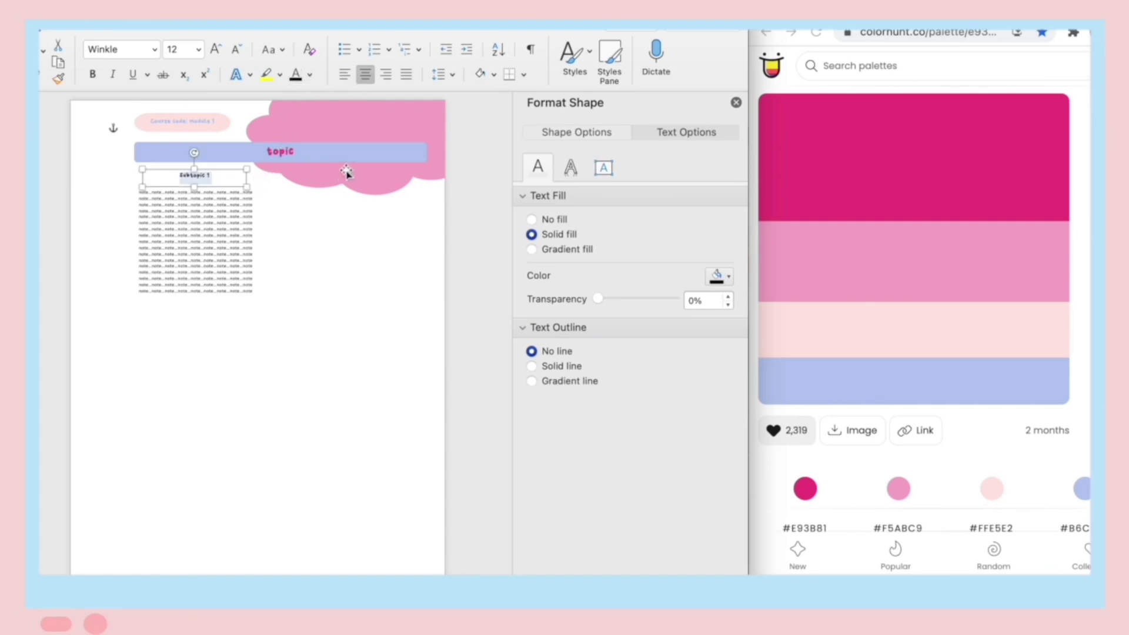
{"action": "left_click", "coordinate": [723, 285]}
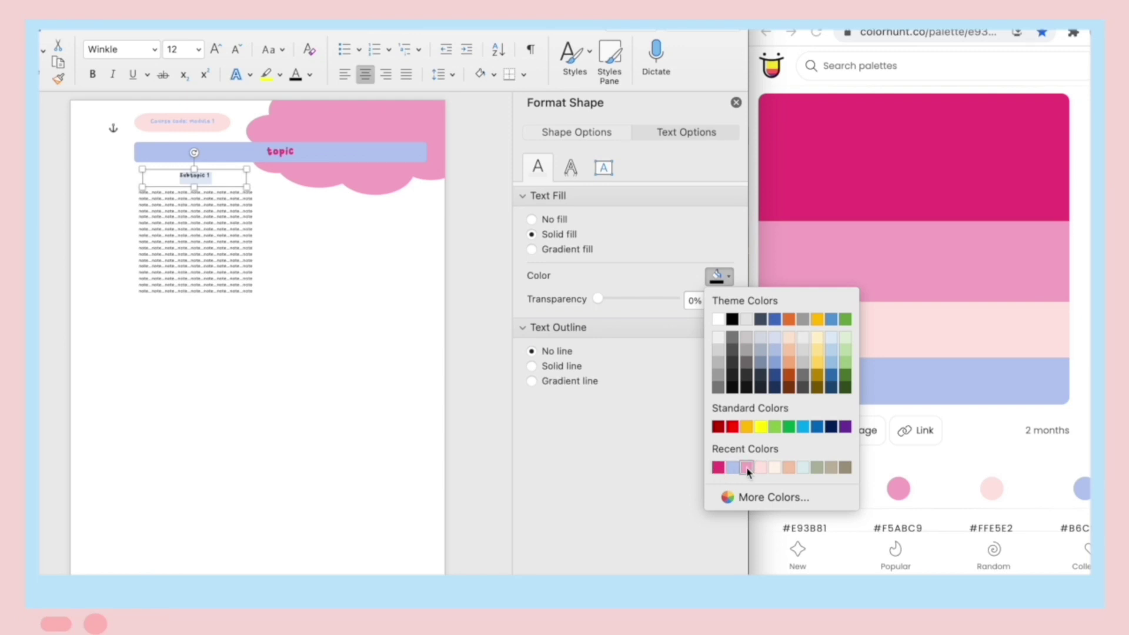
{"action": "left_click", "coordinate": [747, 467]}
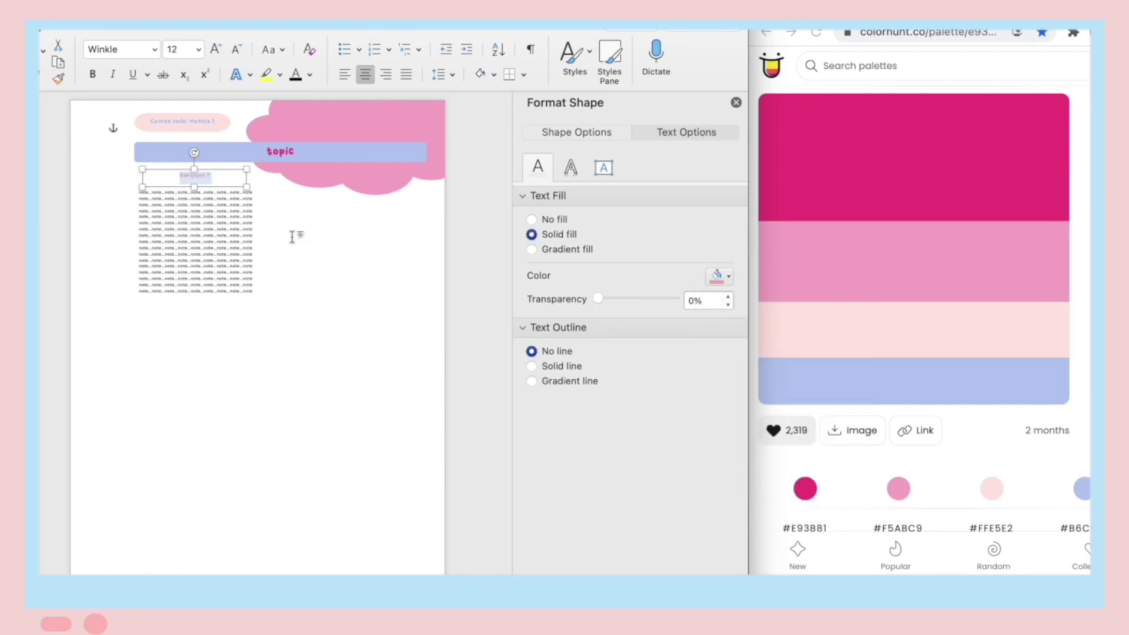
{"action": "left_click", "coordinate": [214, 181]}
{"action": "left_click", "coordinate": [219, 176]}
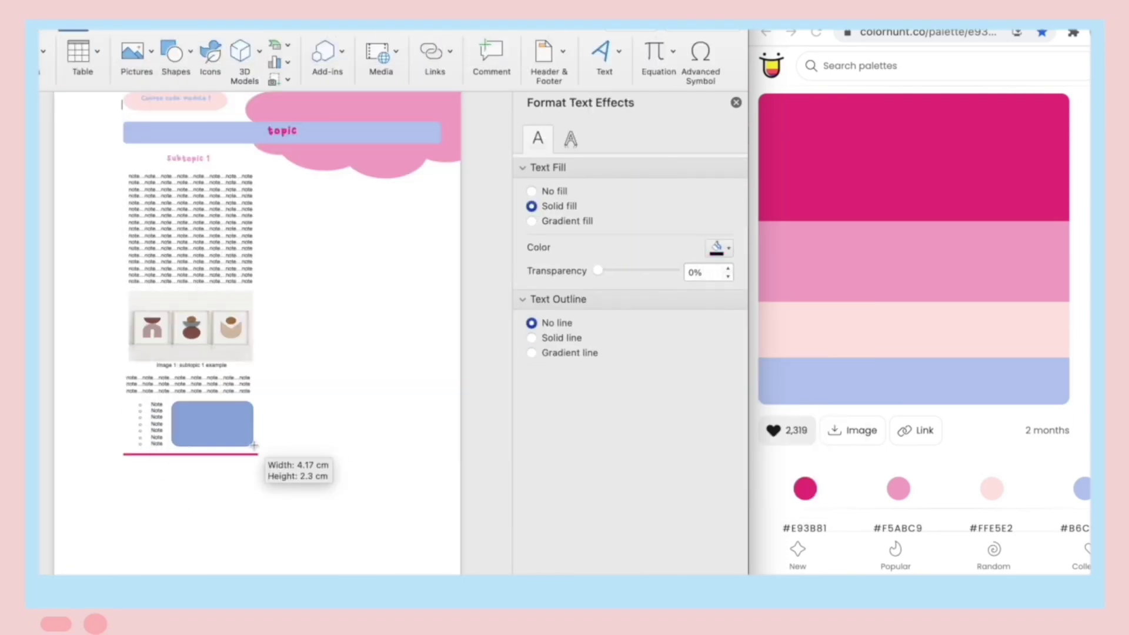
- Resize the pink rounded callout to 3.85 × 1.61 cm and the notes box below it
{"action": "left_click_drag", "start_coordinate": [252, 453], "coordinate": [249, 440]}
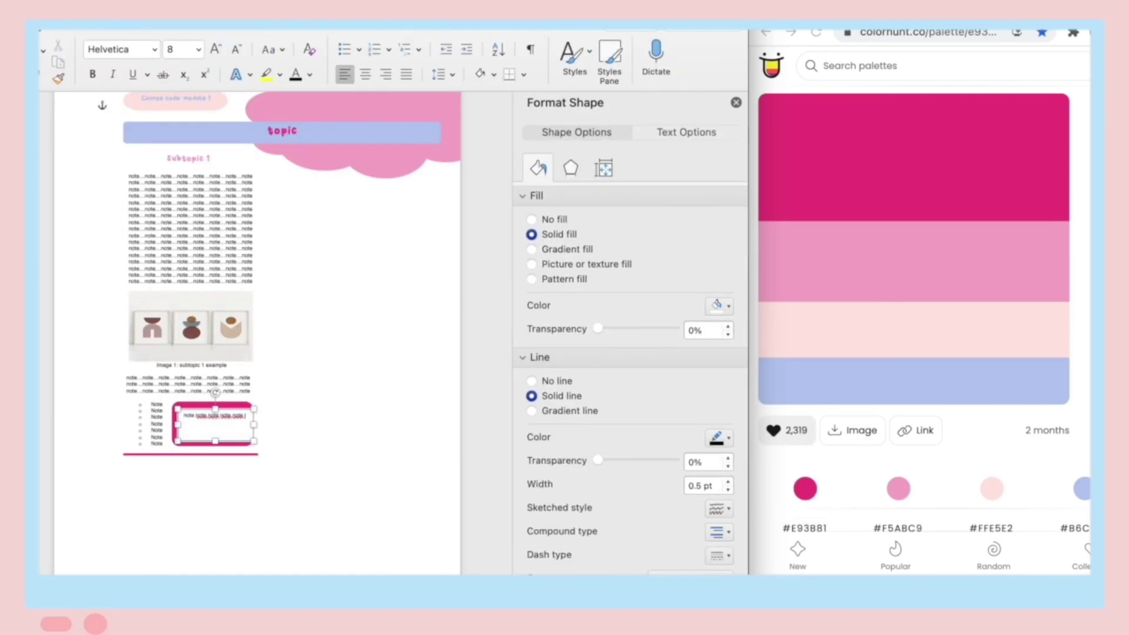
{"action": "left_click_drag", "start_coordinate": [249, 419], "coordinate": [252, 426]}
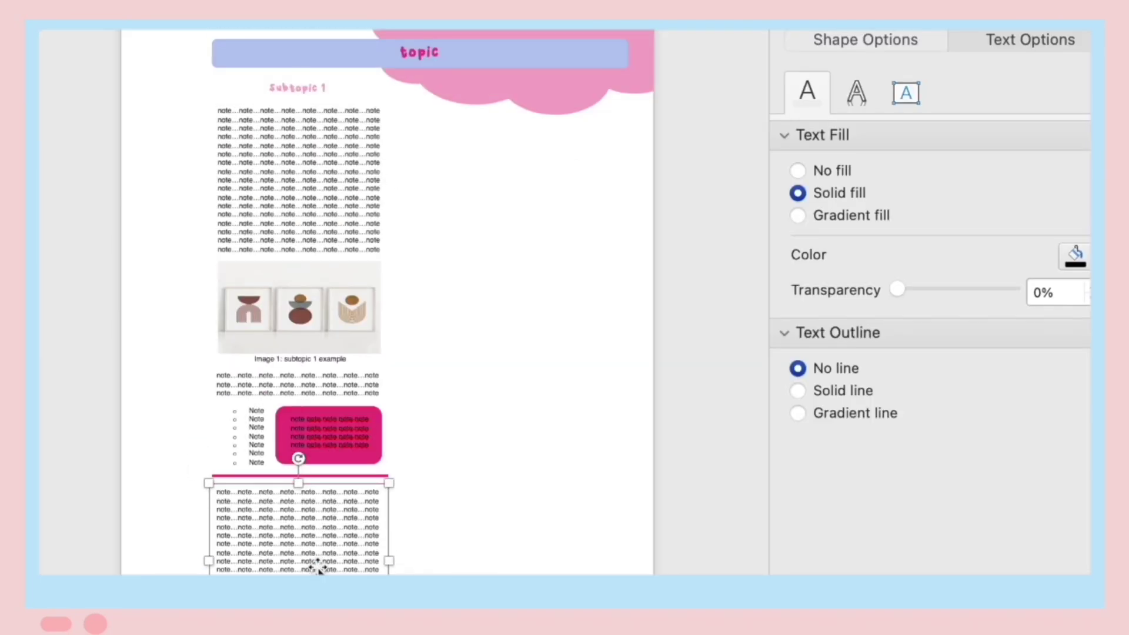
{"action": "scroll", "coordinate": [318, 569], "scroll_direction": "down", "scroll_amount": 2}
- Draw a right-hand column text box and paste the placeholder notes into it
{"action": "left_click_drag", "start_coordinate": [390, 83], "coordinate": [708, 247]}
{"action": "right_click", "coordinate": [574, 176]}
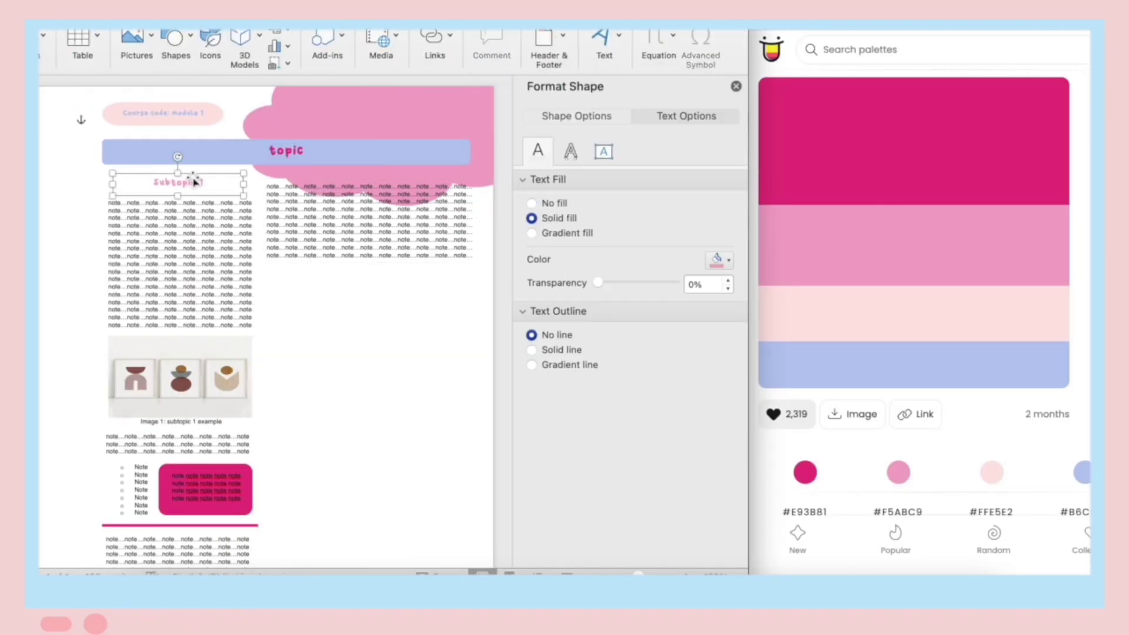
{"action": "right_click", "coordinate": [207, 230]}
{"action": "left_click", "coordinate": [224, 272]}
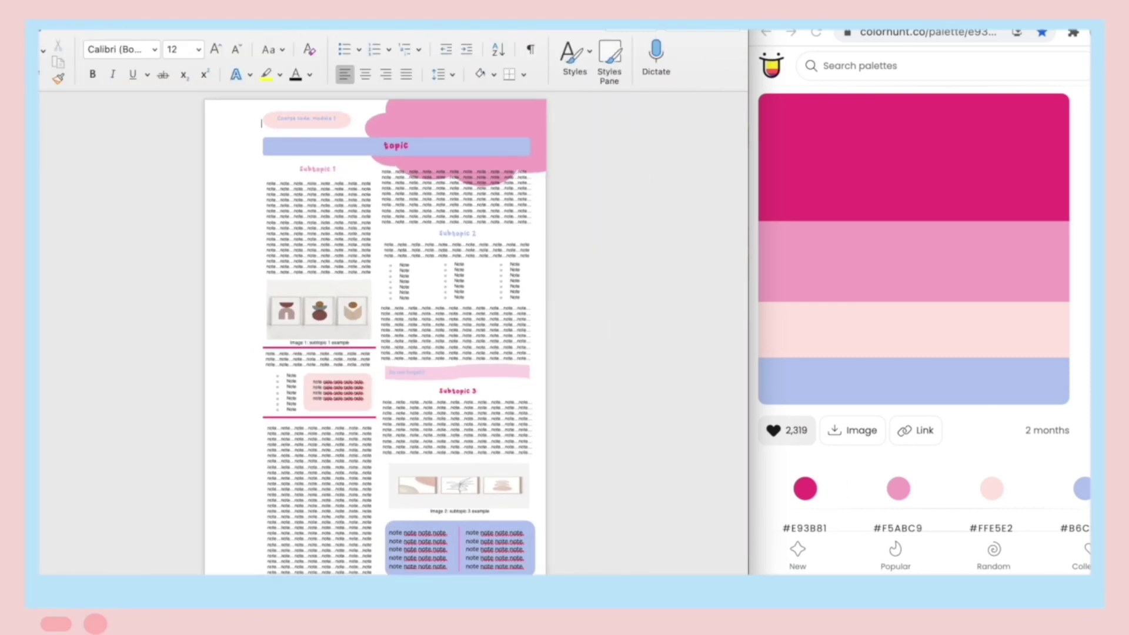
- Save the page as Word Template (.dotx) 'template 3' in the ms word note templates folder
{"action": "type", "text": "ate 3"}
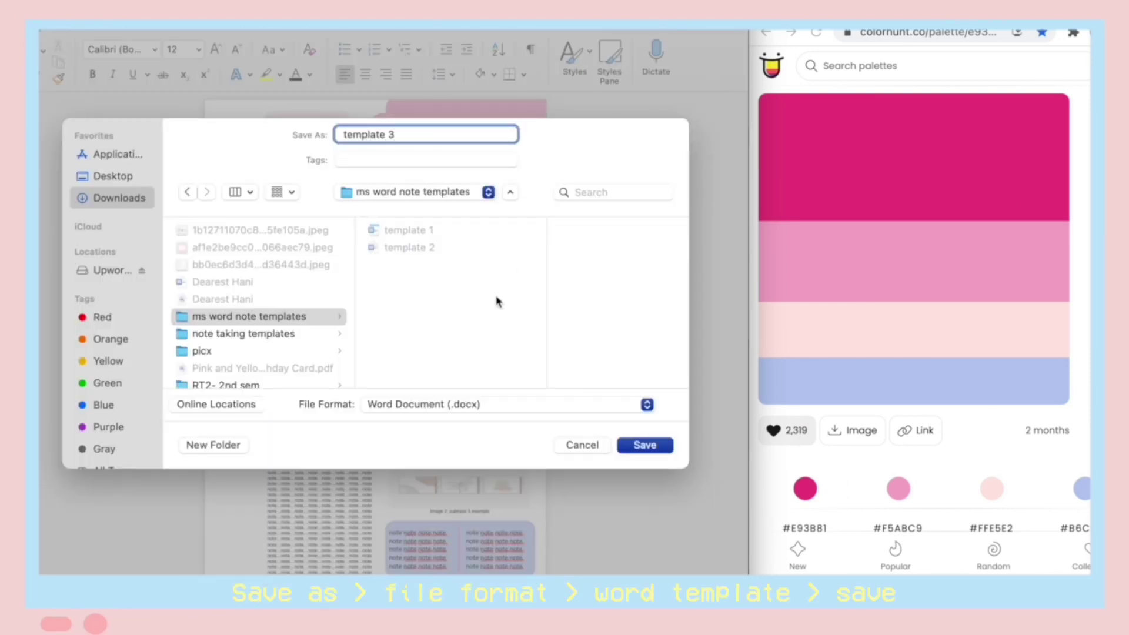
{"action": "left_click", "coordinate": [528, 417]}
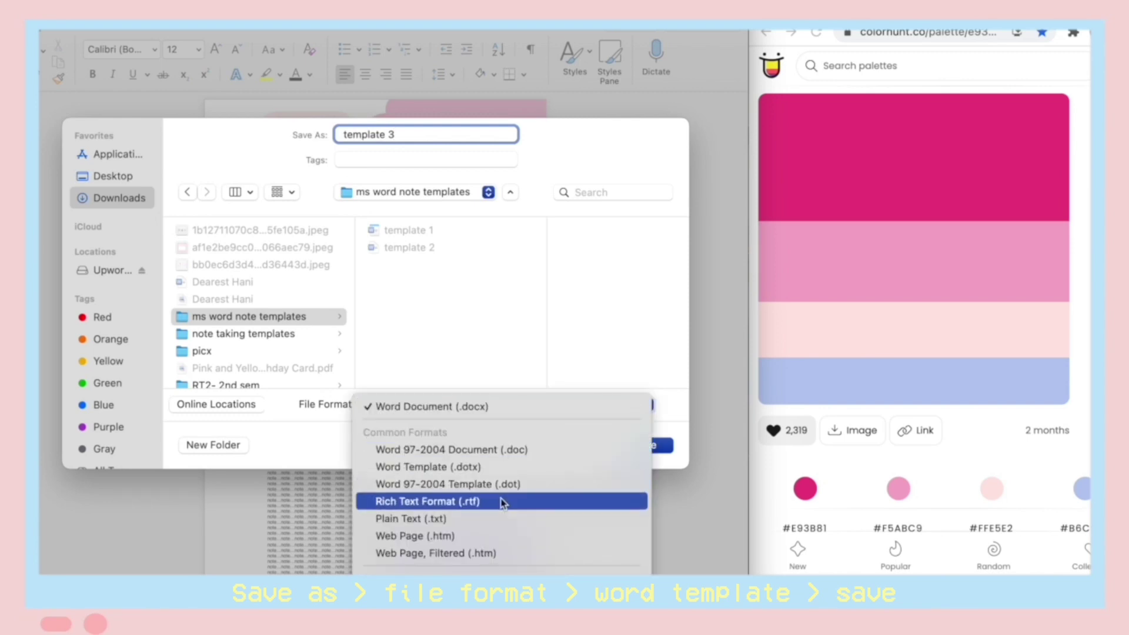
{"action": "left_click", "coordinate": [502, 471]}
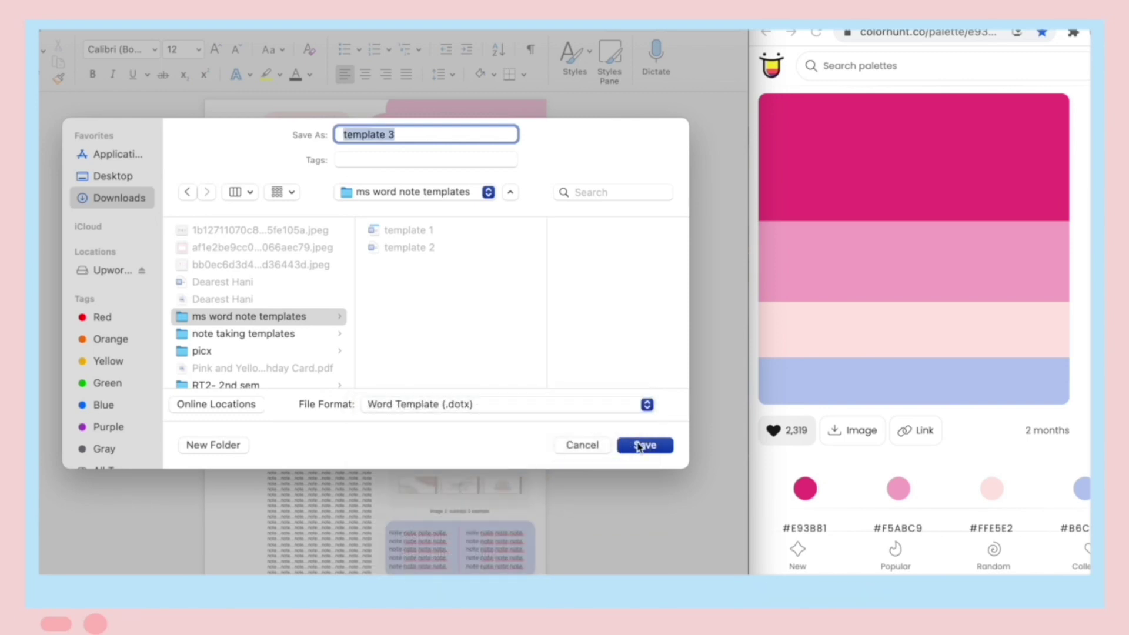
{"action": "left_click", "coordinate": [641, 445]}
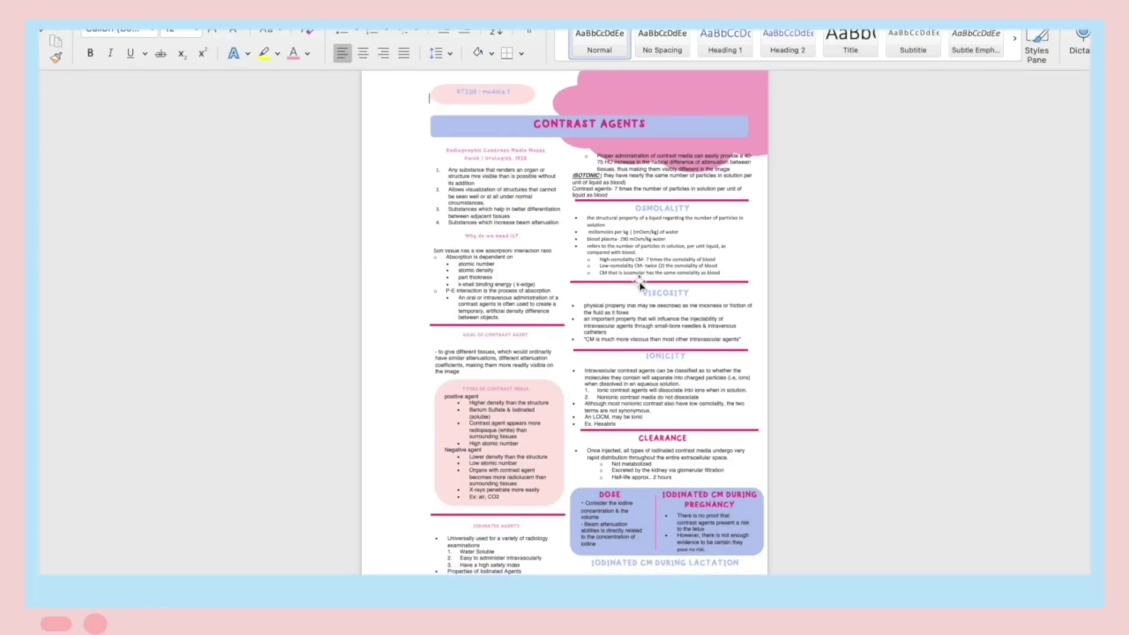
- Scroll up and down the page to review the filled-in Contrast Agents notes
{"action": "scroll", "coordinate": [640, 285], "scroll_direction": "up", "scroll_amount": 5}
{"action": "scroll", "coordinate": [640, 283], "scroll_direction": "up", "scroll_amount": 6}
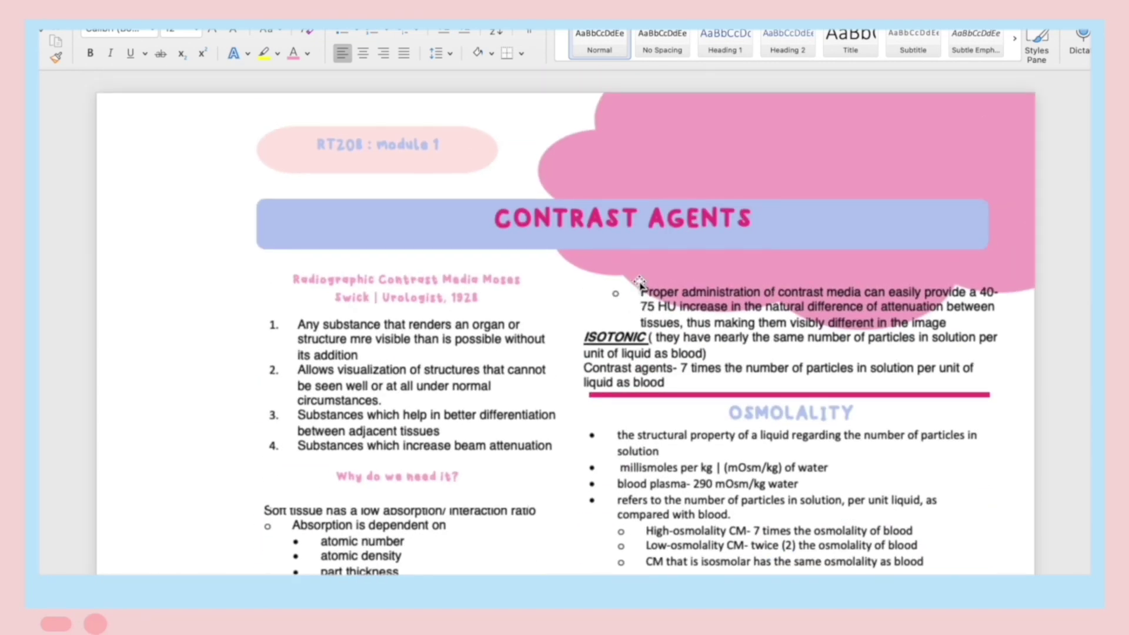
{"action": "scroll", "coordinate": [611, 453], "scroll_direction": "down", "scroll_amount": 10}
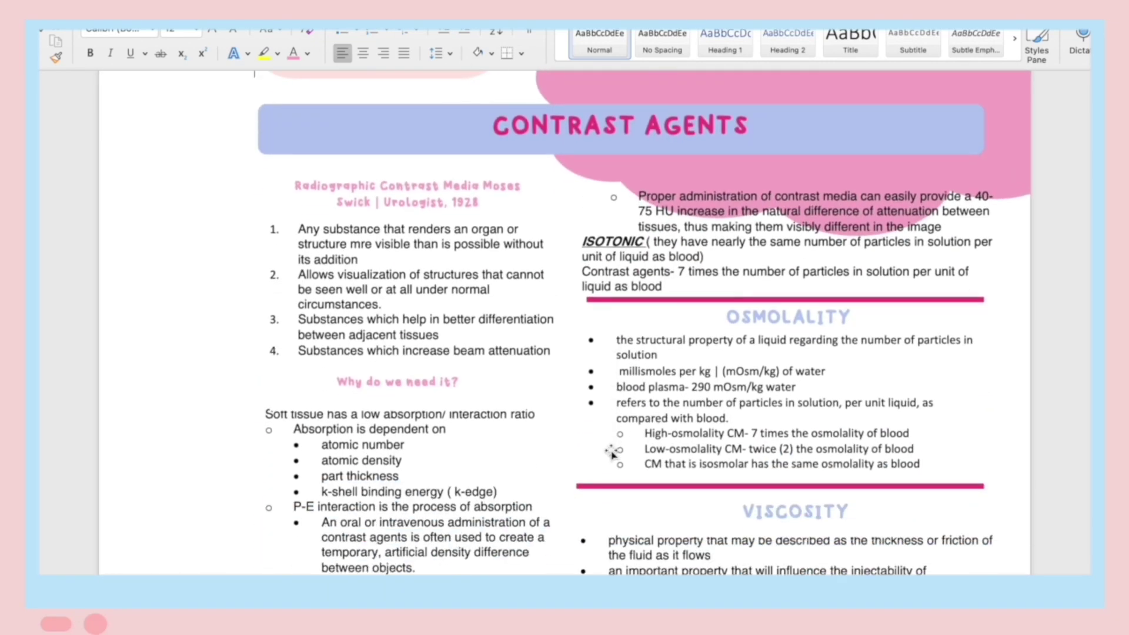
{"action": "scroll", "coordinate": [611, 453], "scroll_direction": "down", "scroll_amount": 6}
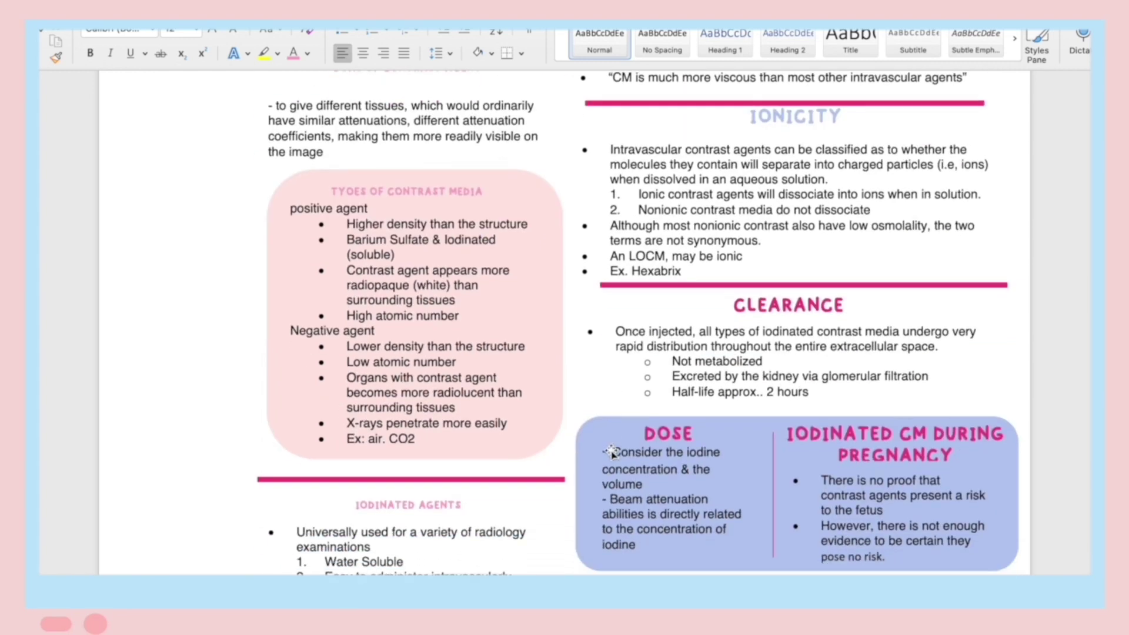
{"action": "scroll", "coordinate": [611, 453], "scroll_direction": "up", "scroll_amount": 15}
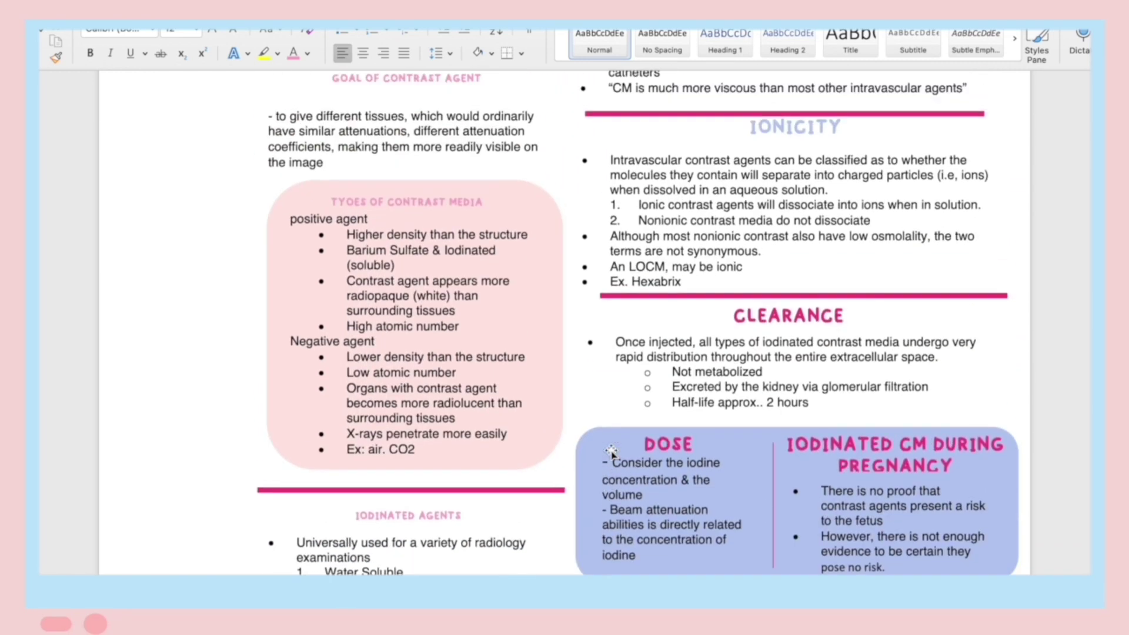
{"action": "scroll", "coordinate": [612, 453], "scroll_direction": "down", "scroll_amount": 5}
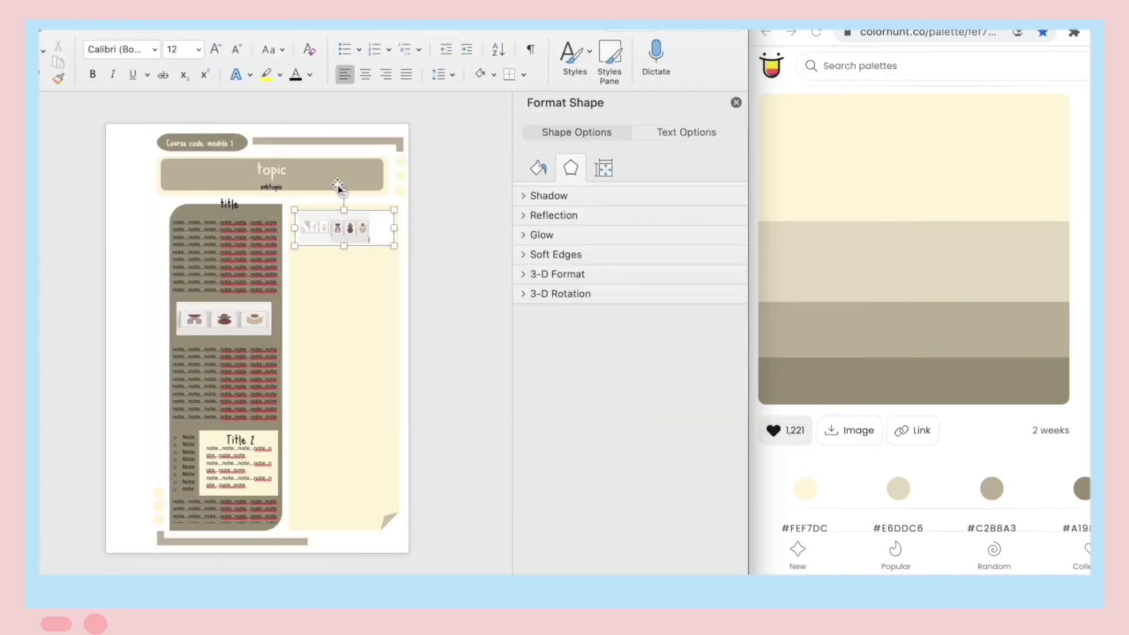
- Nudge the picture box slightly right and start editing its label text
{"action": "left_click_drag", "start_coordinate": [380, 243], "coordinate": [385, 243]}
{"action": "left_click", "coordinate": [372, 249]}
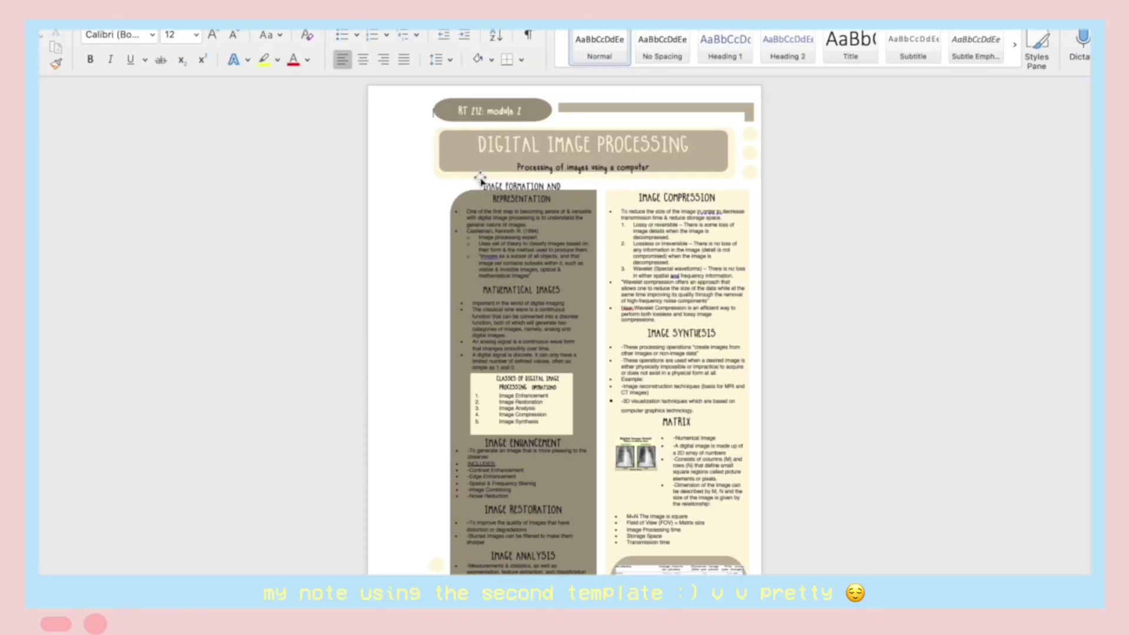
{"action": "scroll", "coordinate": [481, 179], "scroll_direction": "up", "scroll_amount": 5}
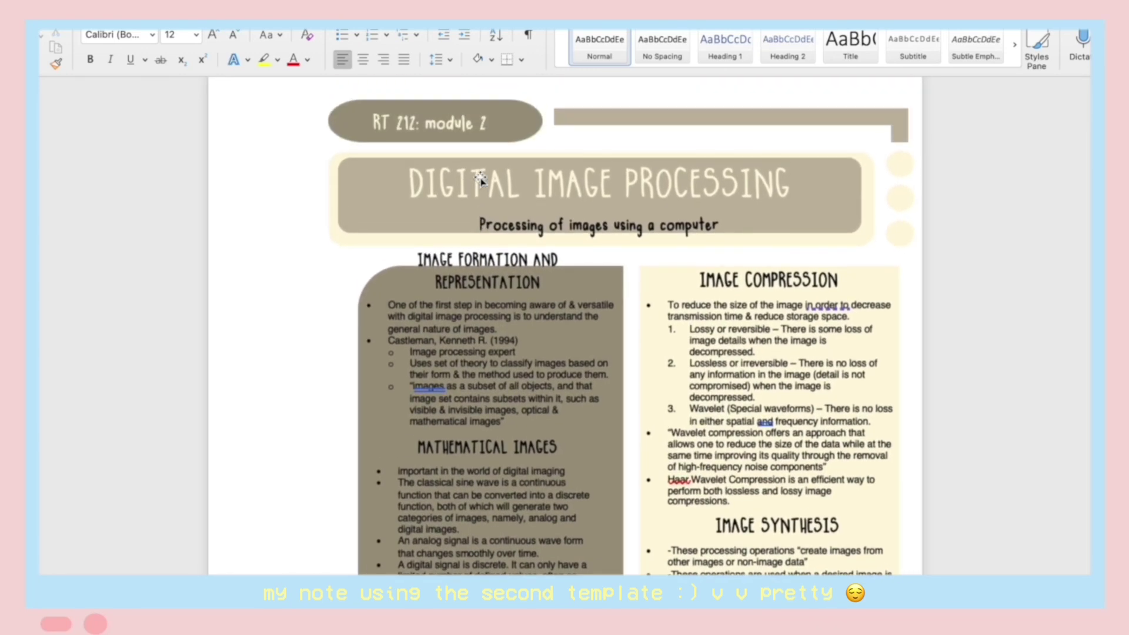
{"action": "scroll", "coordinate": [637, 286], "scroll_direction": "down", "scroll_amount": 5}
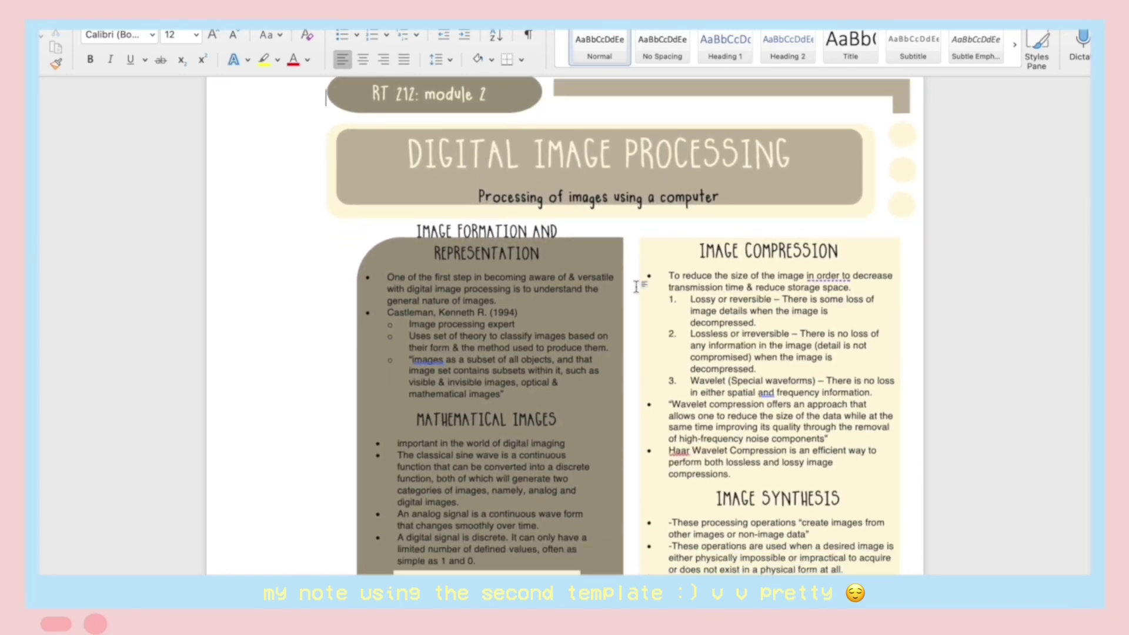
{"action": "scroll", "coordinate": [636, 287], "scroll_direction": "down", "scroll_amount": 5}
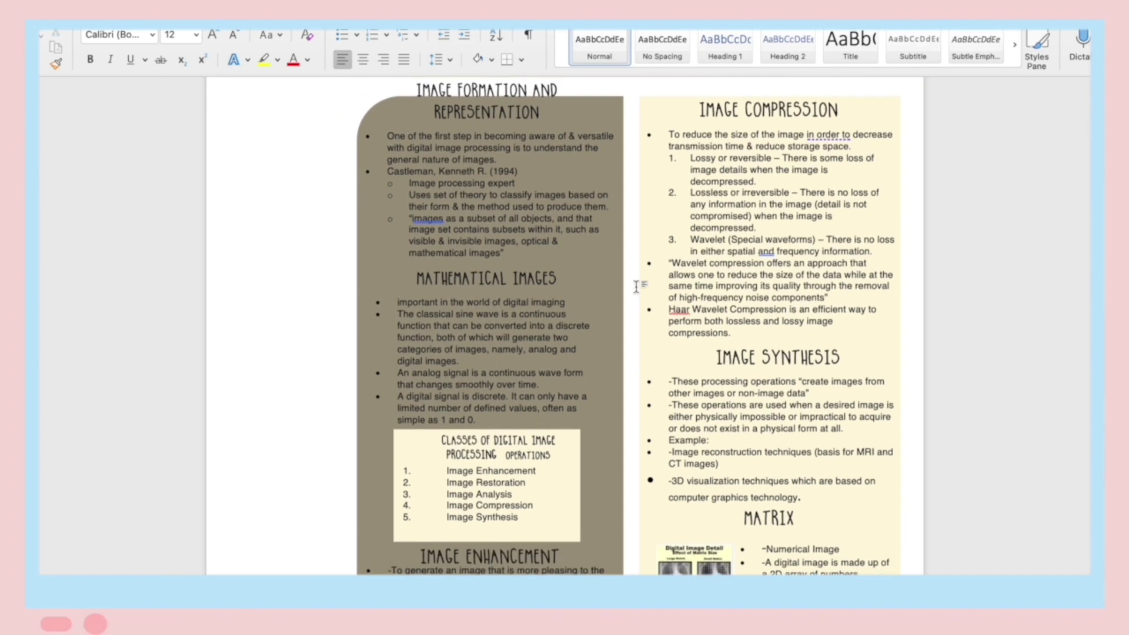
{"action": "scroll", "coordinate": [636, 286], "scroll_direction": "down", "scroll_amount": 5}
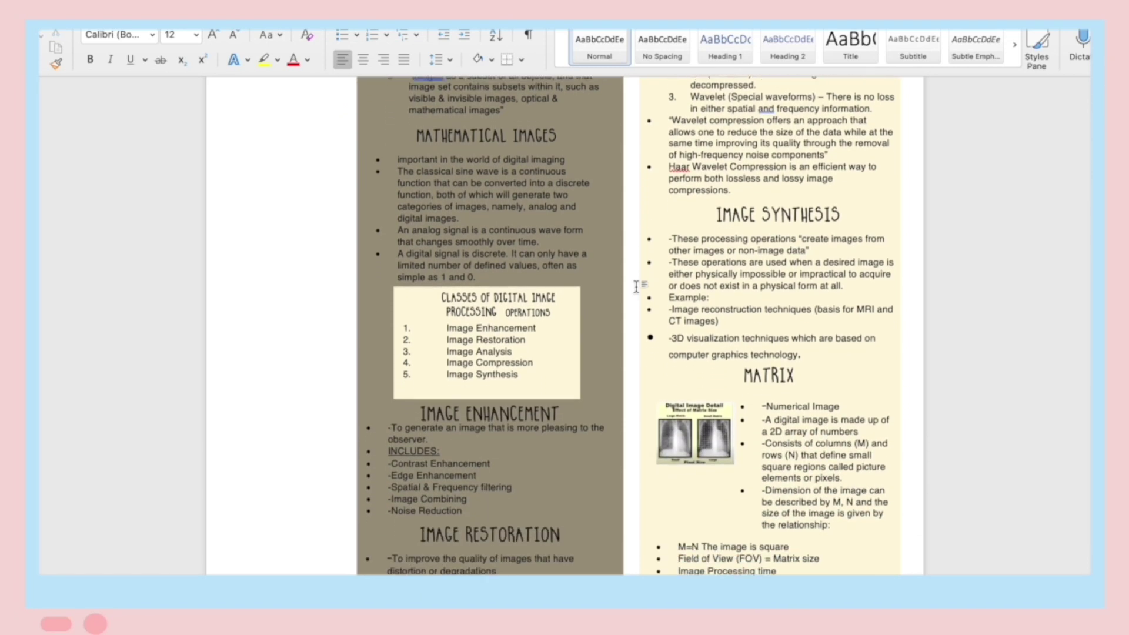
{"action": "scroll", "coordinate": [636, 286], "scroll_direction": "down", "scroll_amount": 2}
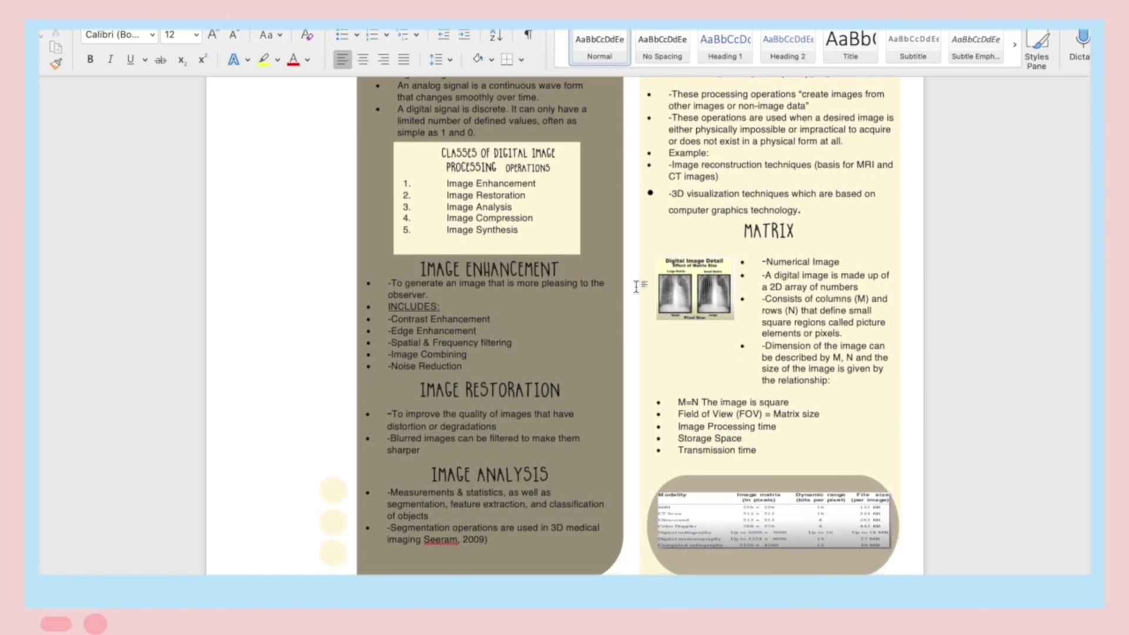
{"action": "scroll", "coordinate": [632, 291], "scroll_direction": "down", "scroll_amount": 5}
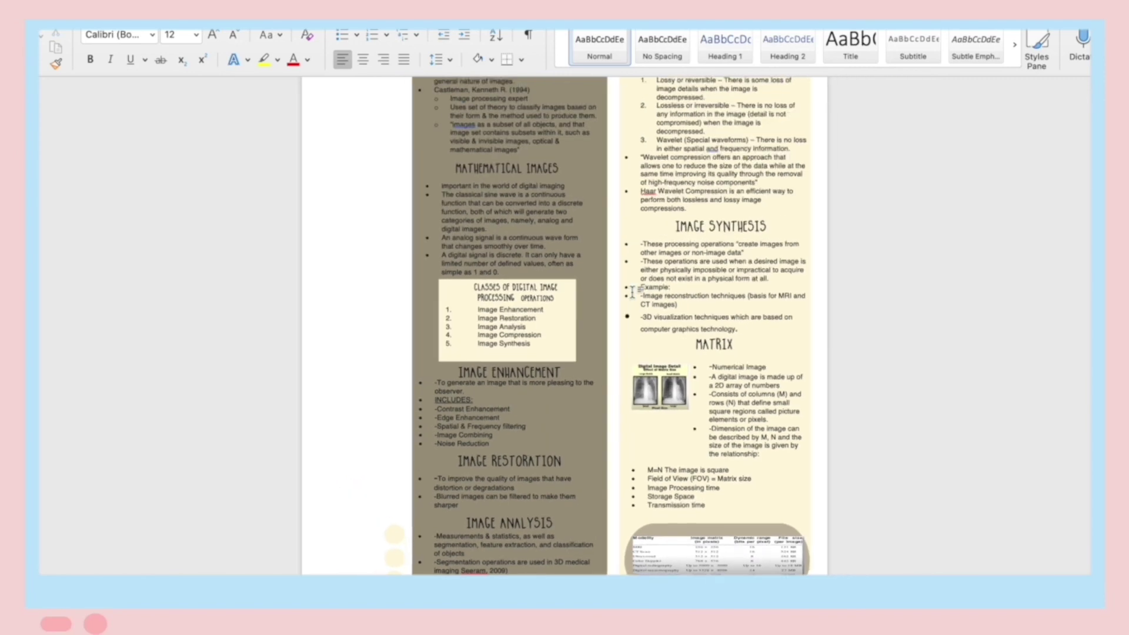
{"action": "scroll", "coordinate": [624, 322], "scroll_direction": "down", "scroll_amount": 3}
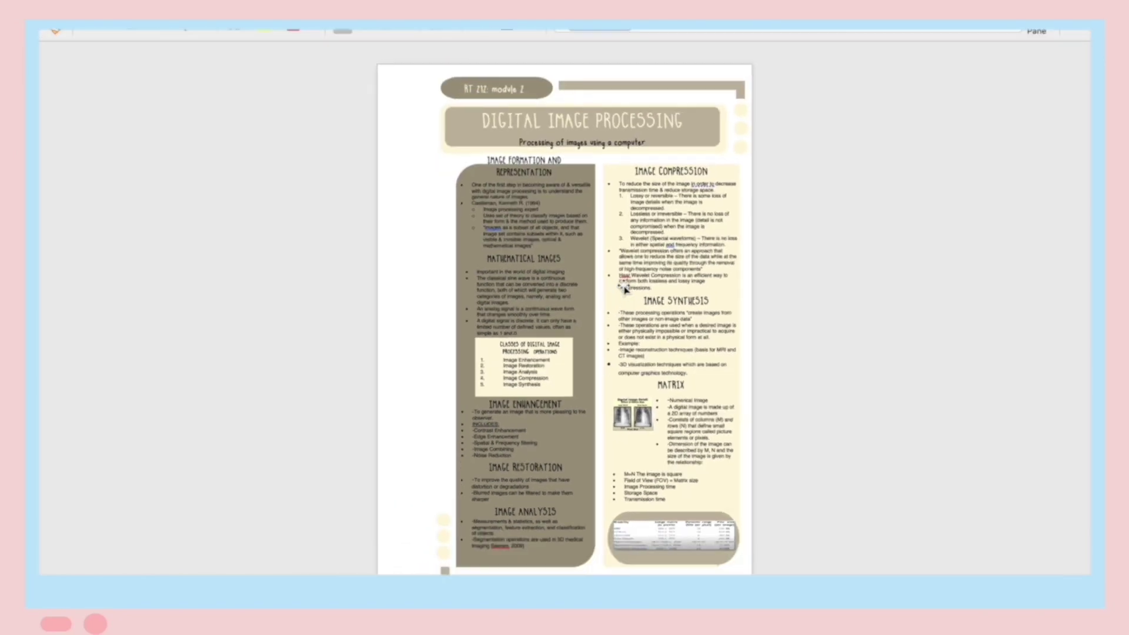